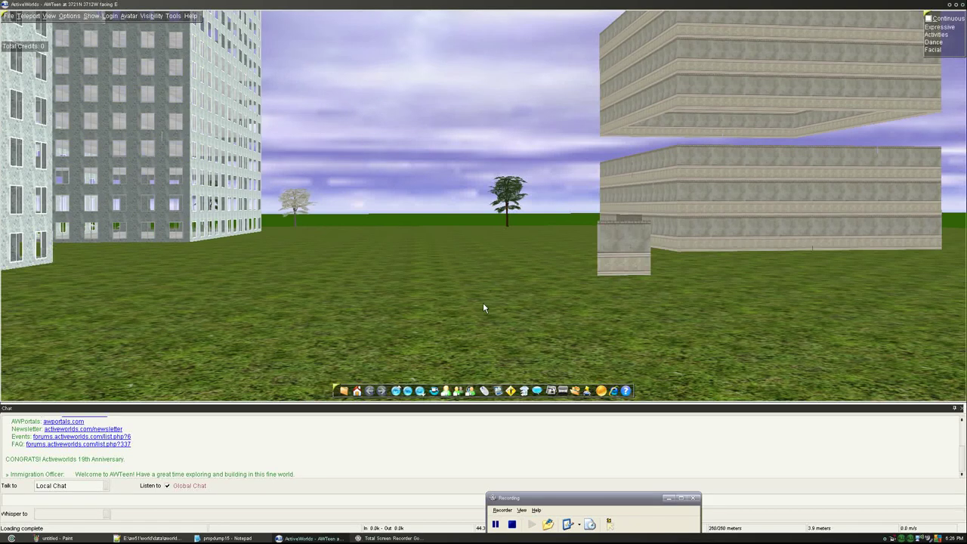
left_click(677, 498)
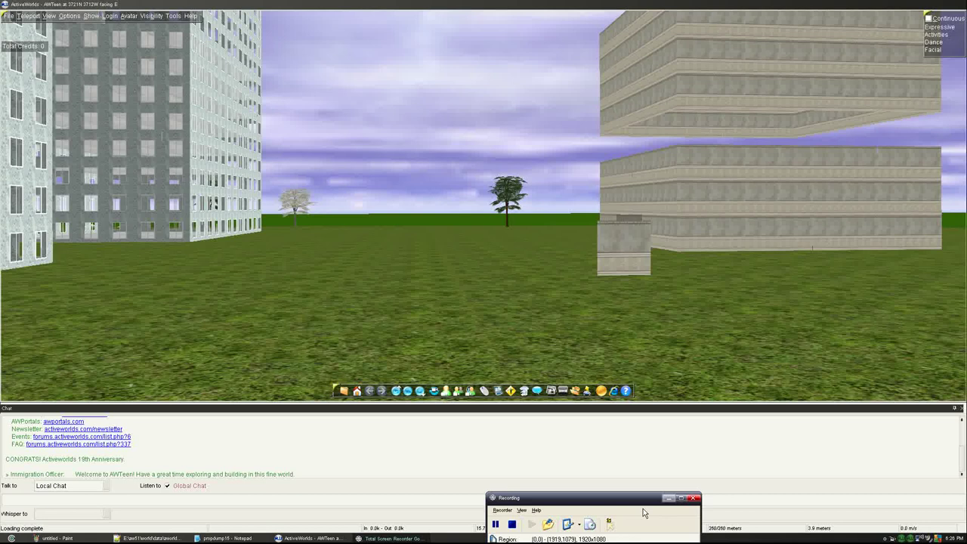
left_click_drag(624, 499, 595, 535)
left_click(324, 538)
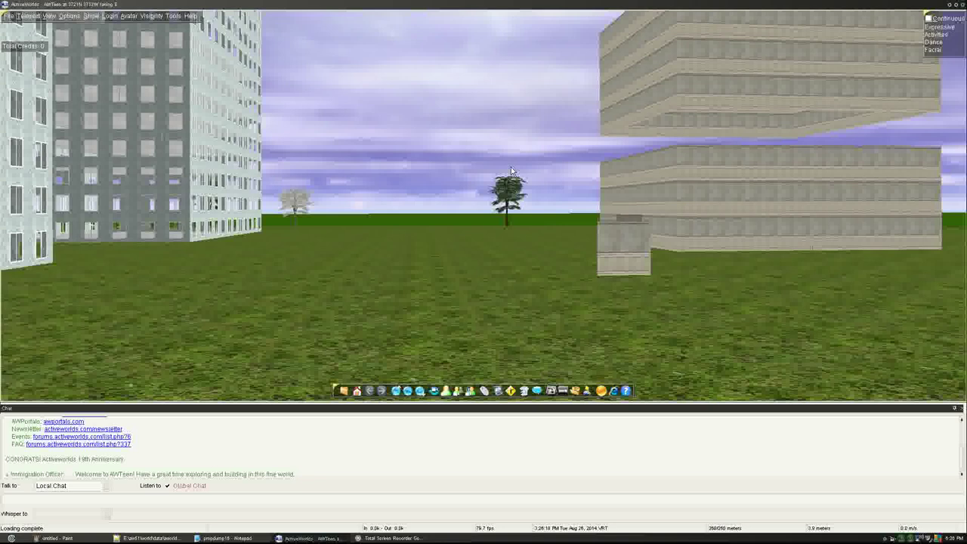
Move the avatar up and back to view the small freestanding wall panel from slightly above, facing east.
key("Up")
key("Right")
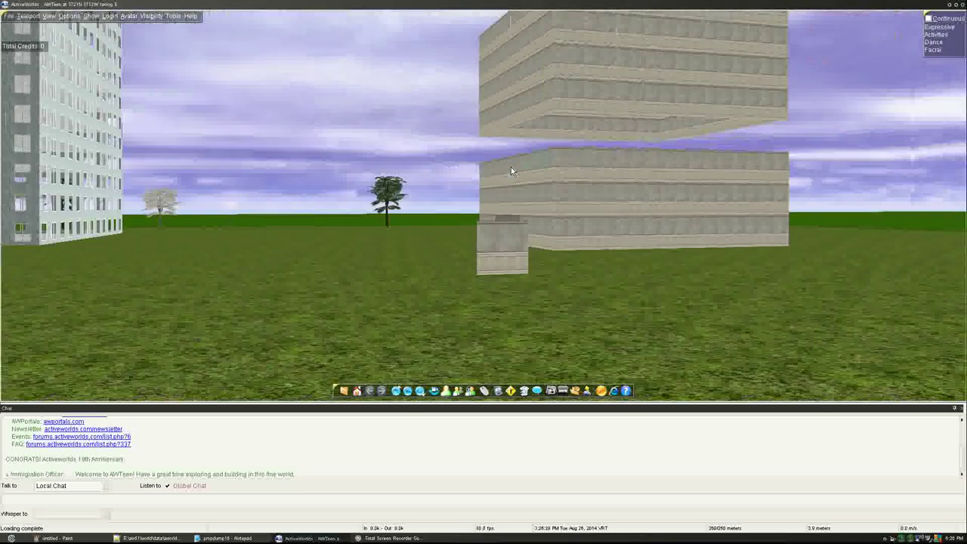
key("Left")
key("Down")
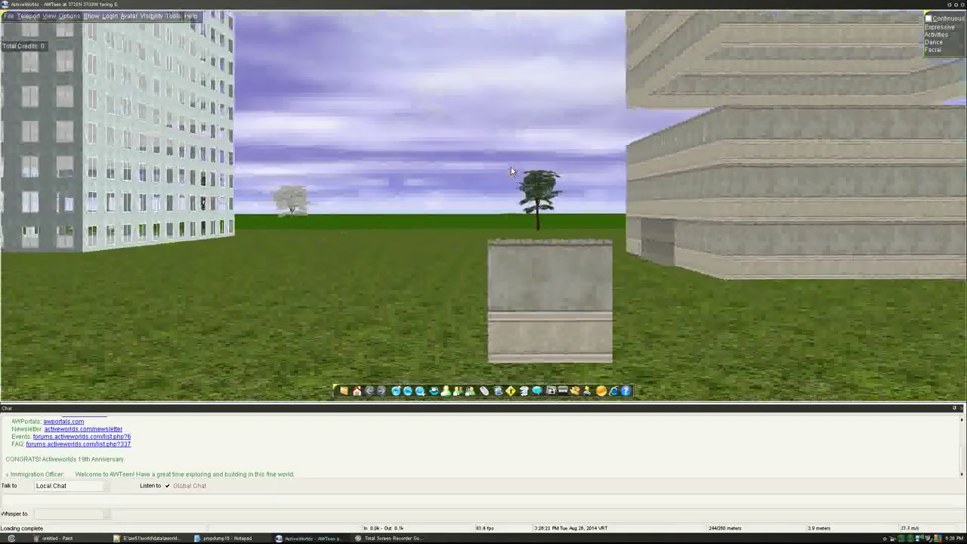
key("KP_Add")
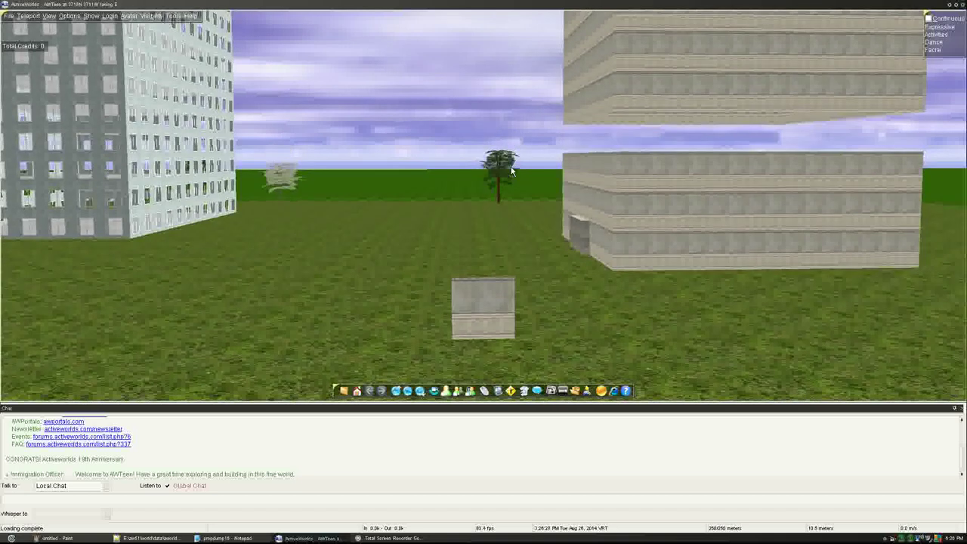
key("Down")
key("Page_Down")
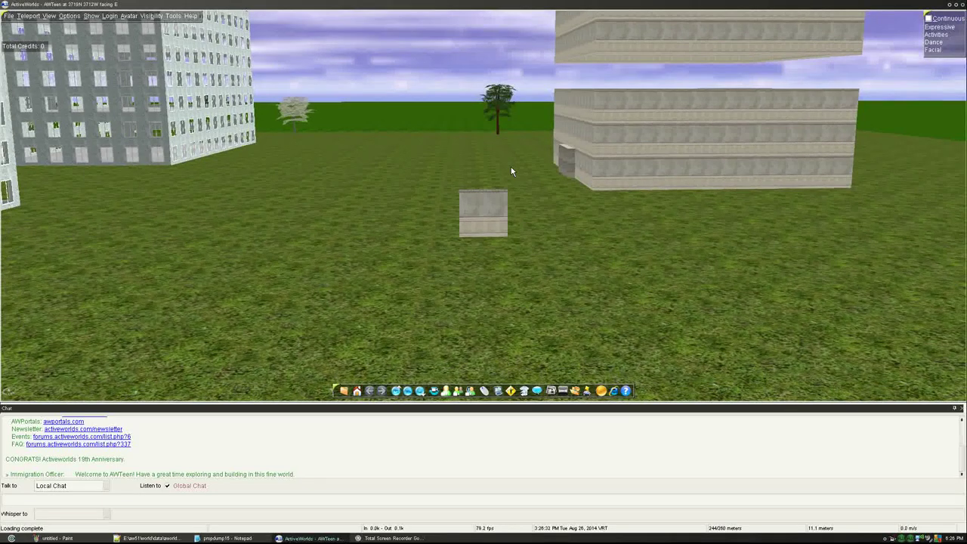
key("Up")
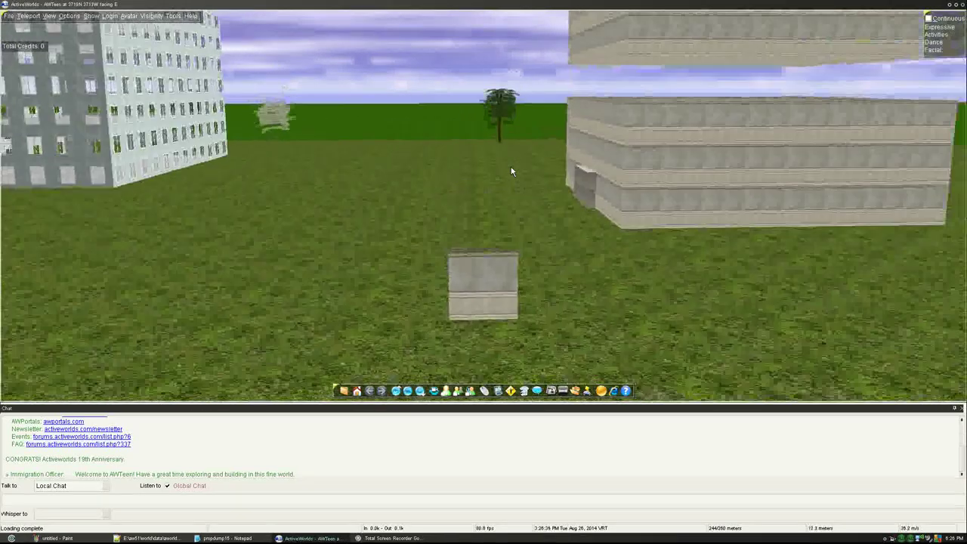
key("Down")
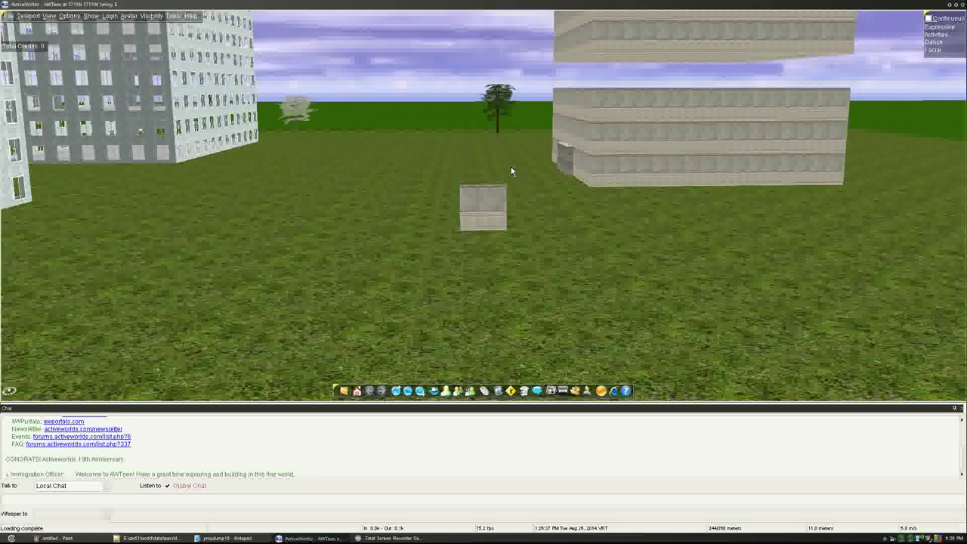
key("Up")
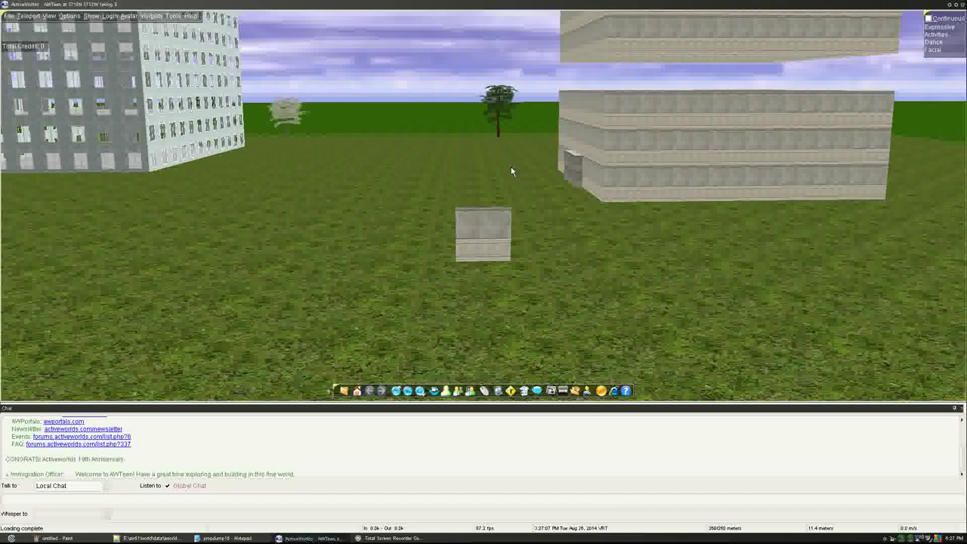
Turn fully around on the spot to examine the surroundings in each compass direction, ending back at the small wall panel.
key("Right")
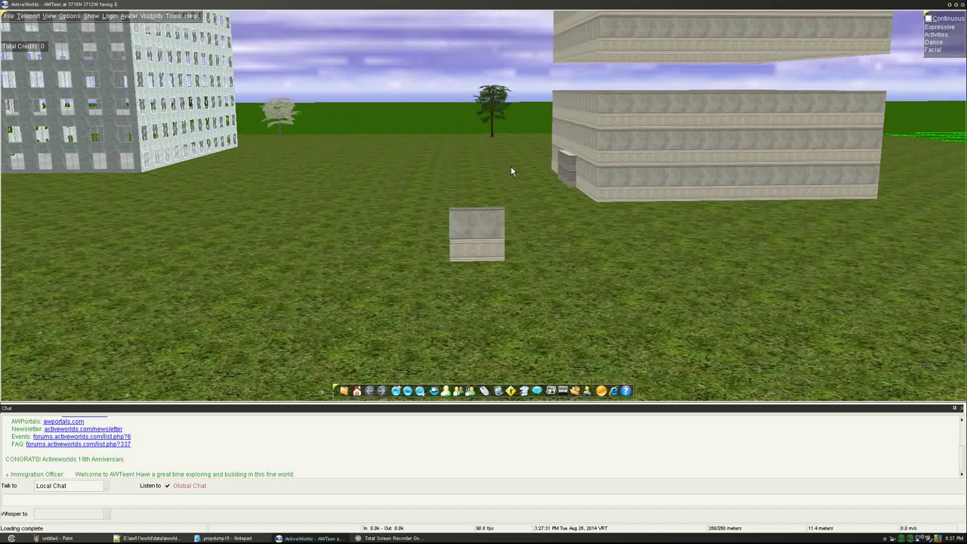
key("Right")
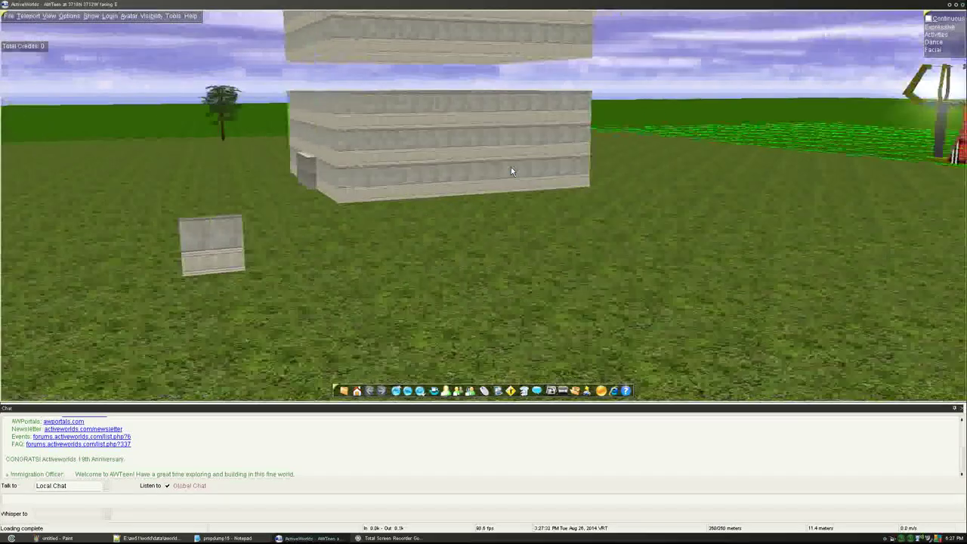
key("Right")
key("Right")
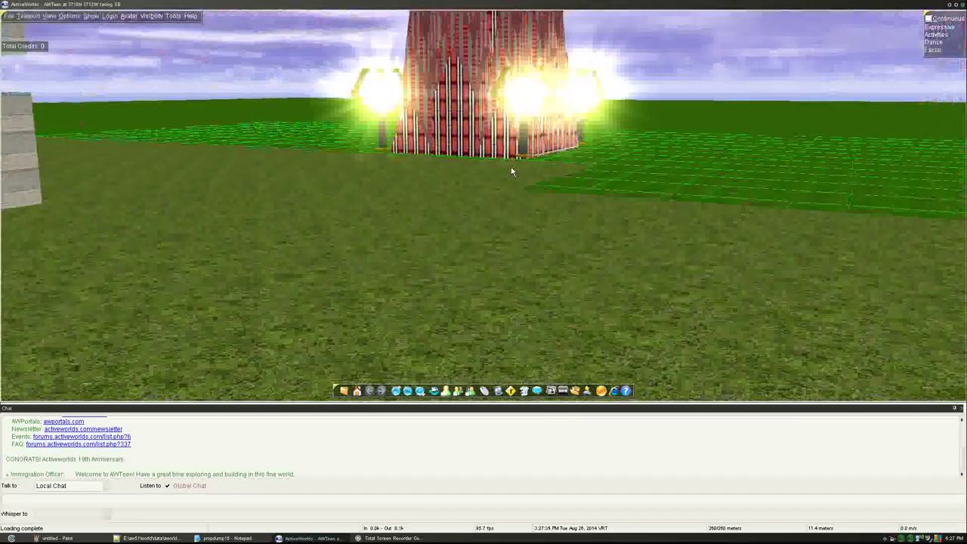
key("Right")
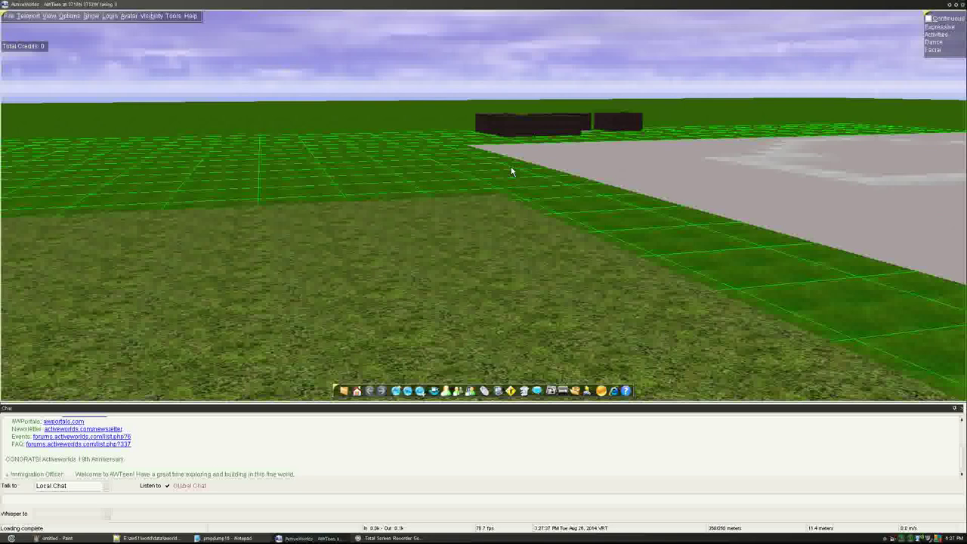
key("Right")
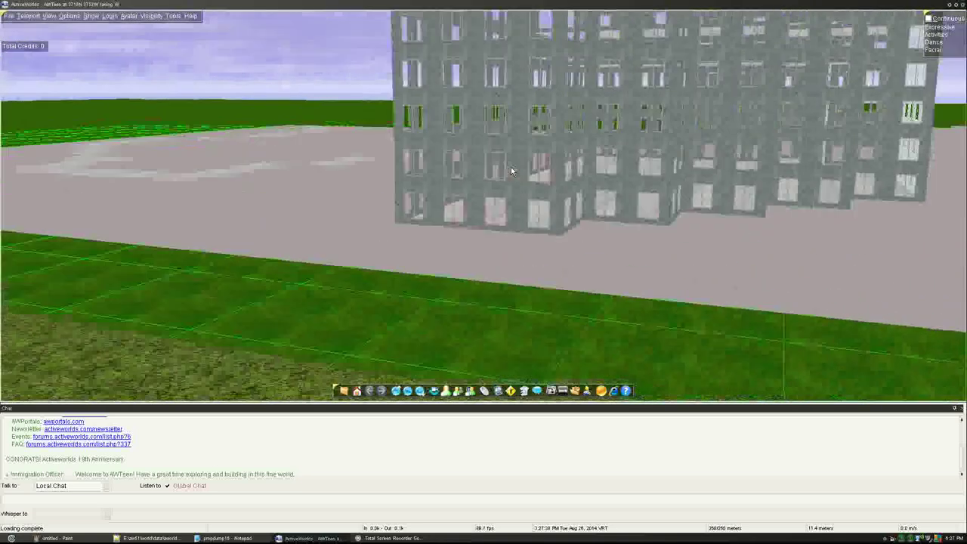
key("Right")
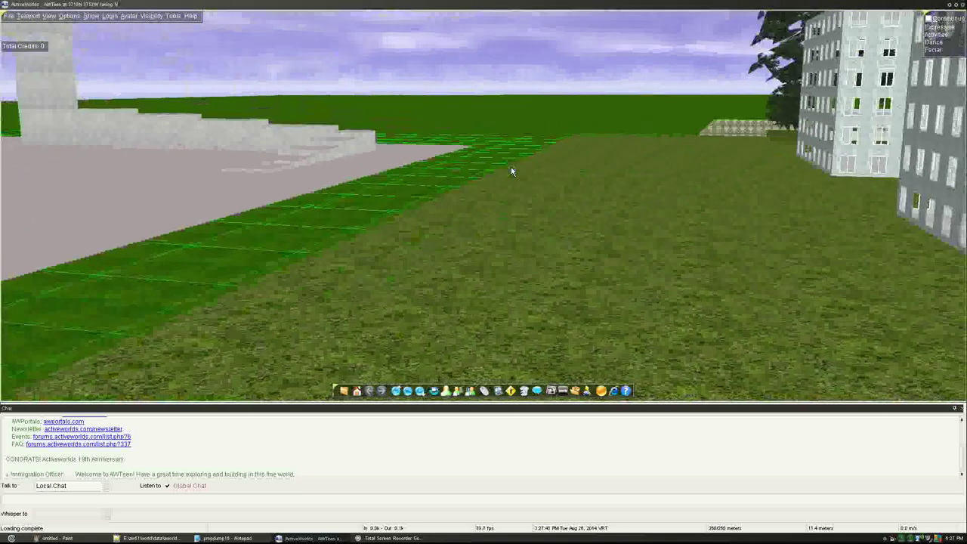
key("Right")
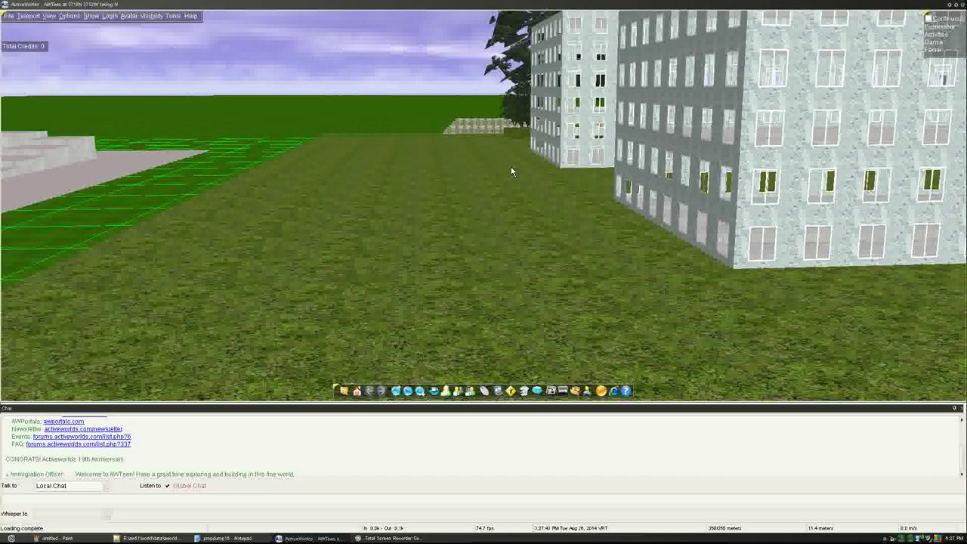
key("Left")
key("Right")
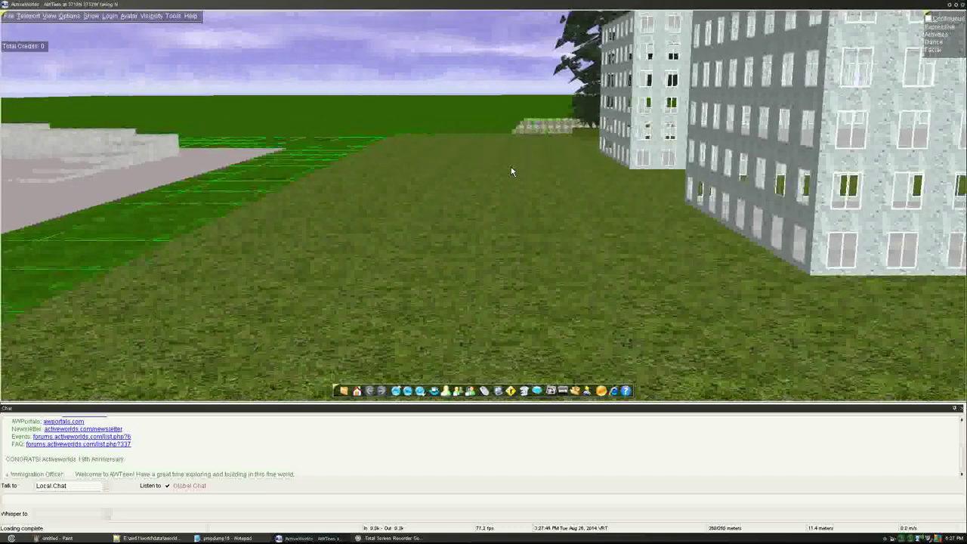
key("Left")
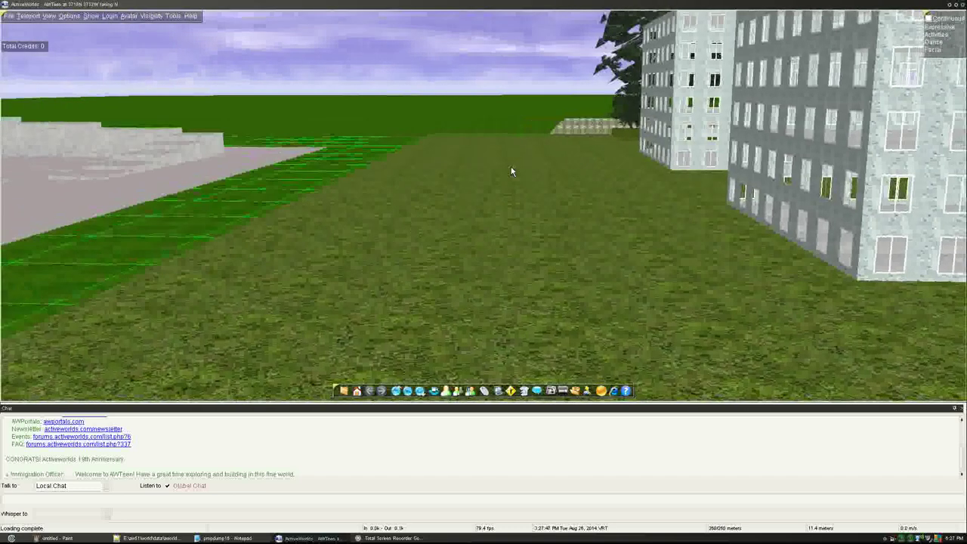
key("Left")
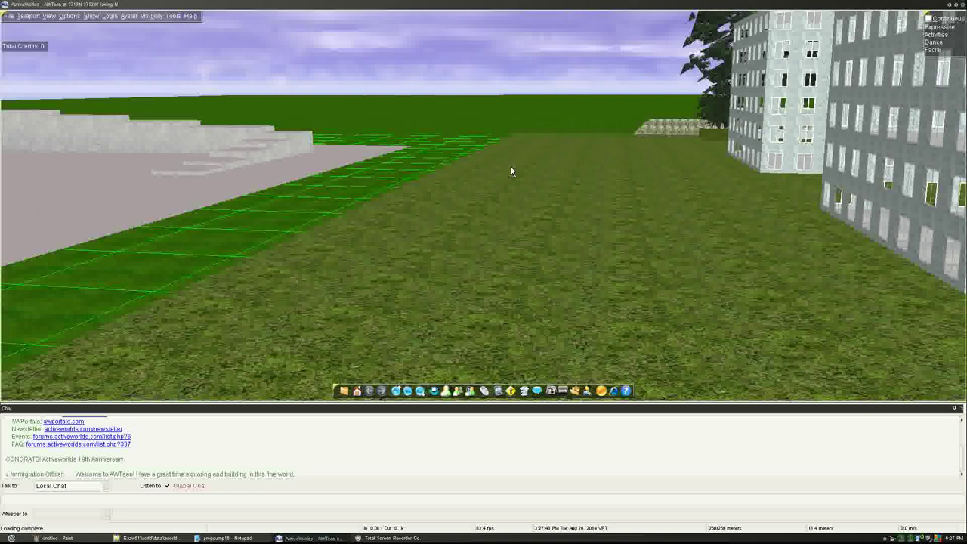
key("Right")
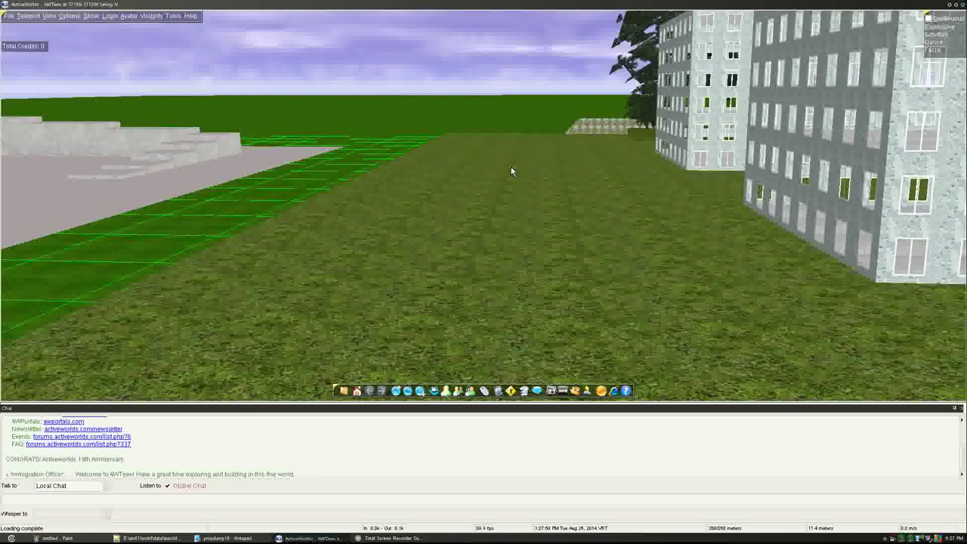
key("Left")
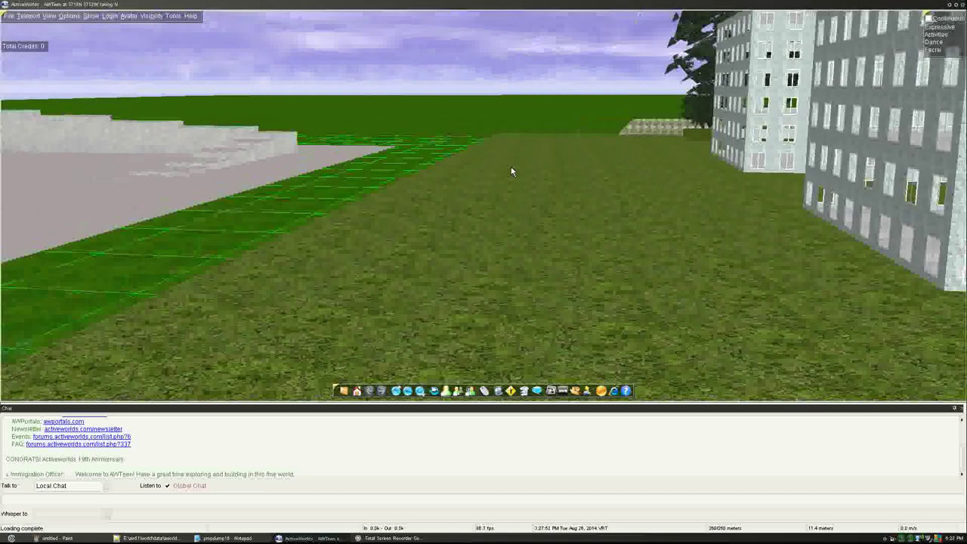
key("Right")
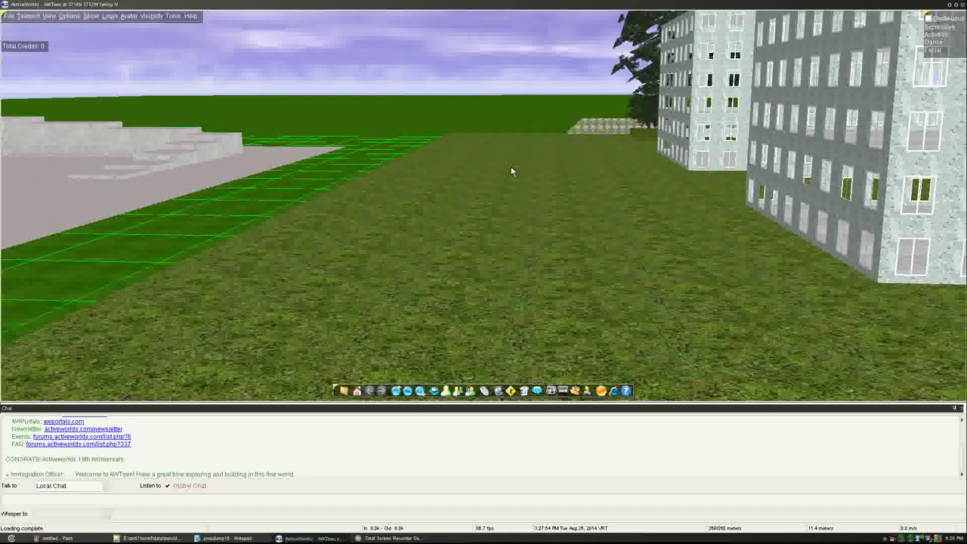
key("Right")
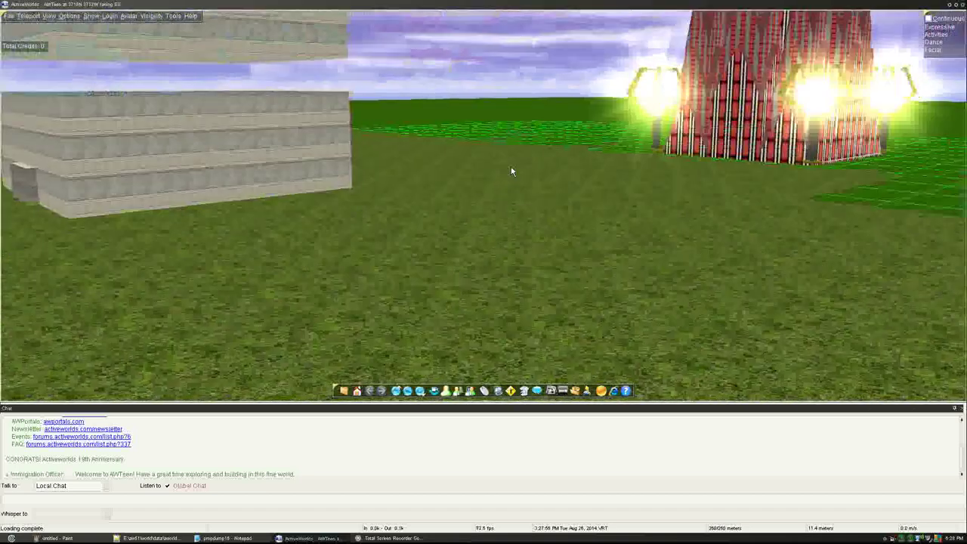
key("Right")
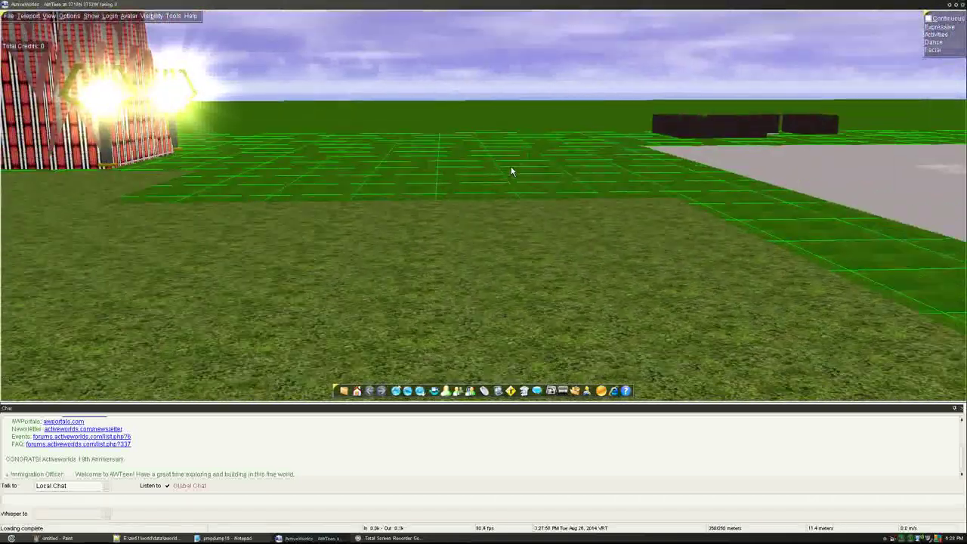
key("Left")
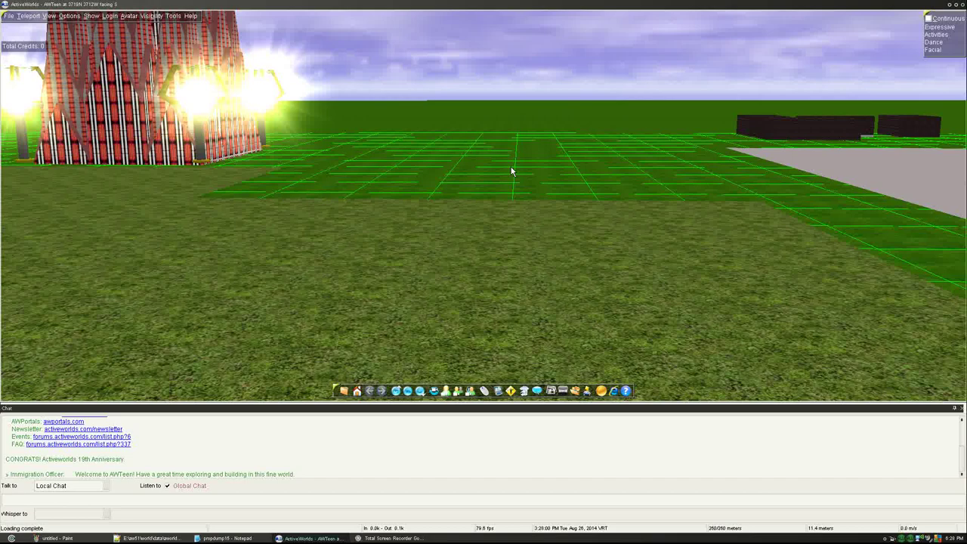
key("Right")
key("Right")
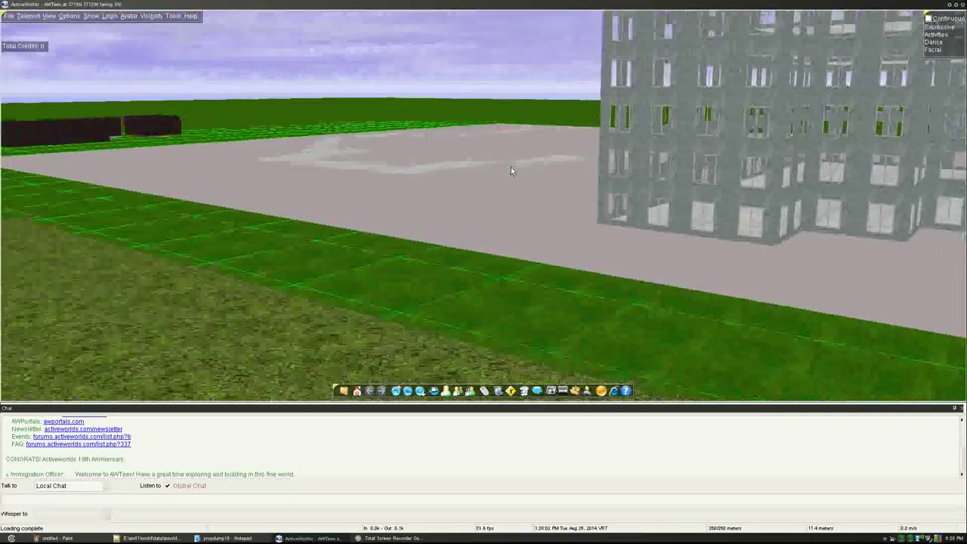
key("Right")
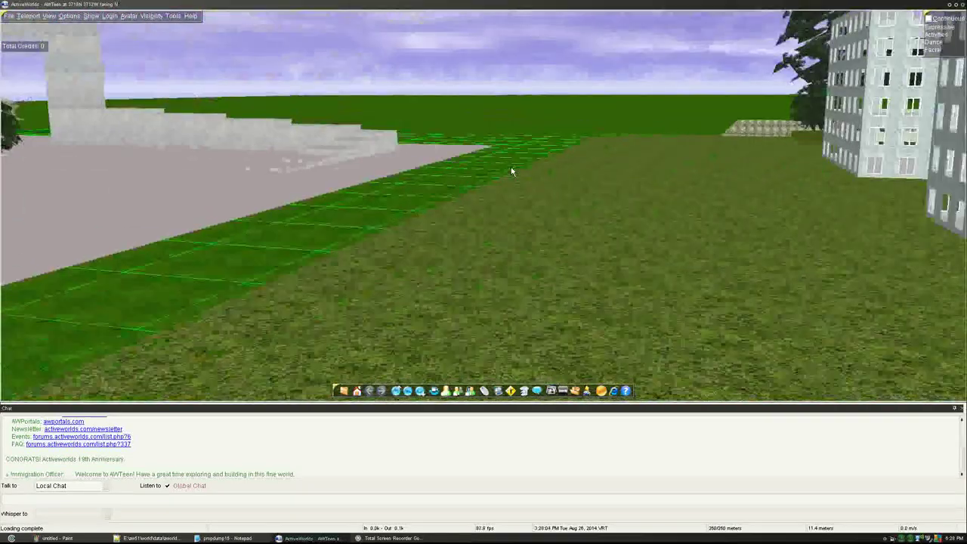
key("Right")
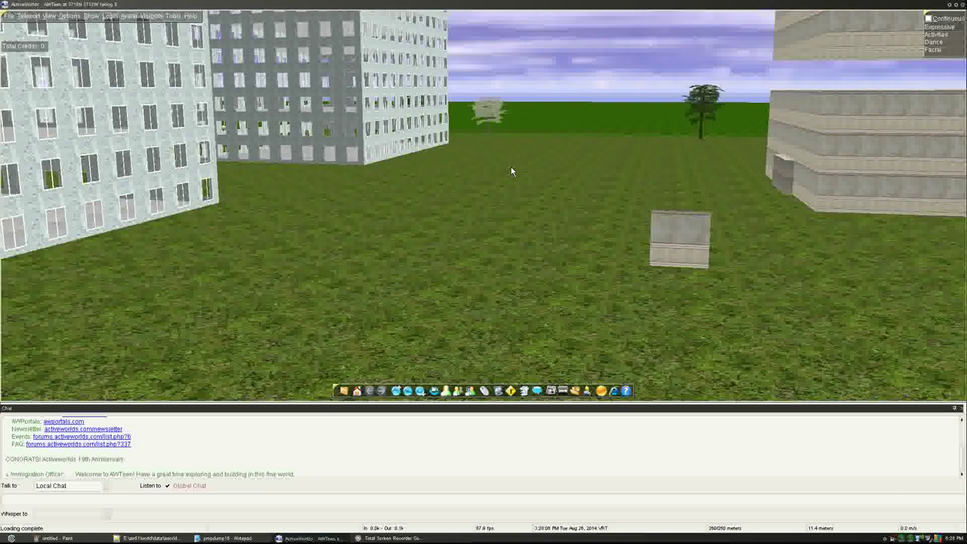
key("Left")
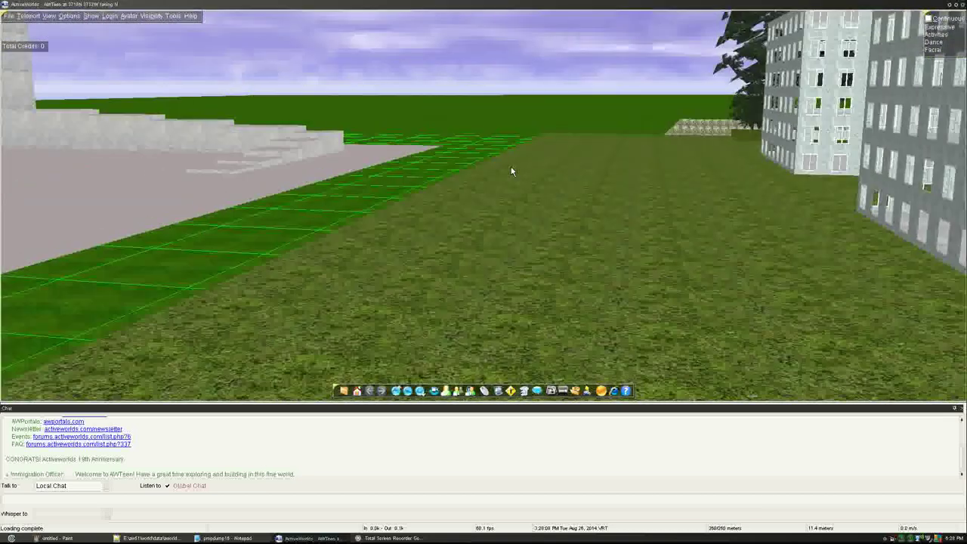
key("Right")
key("Left")
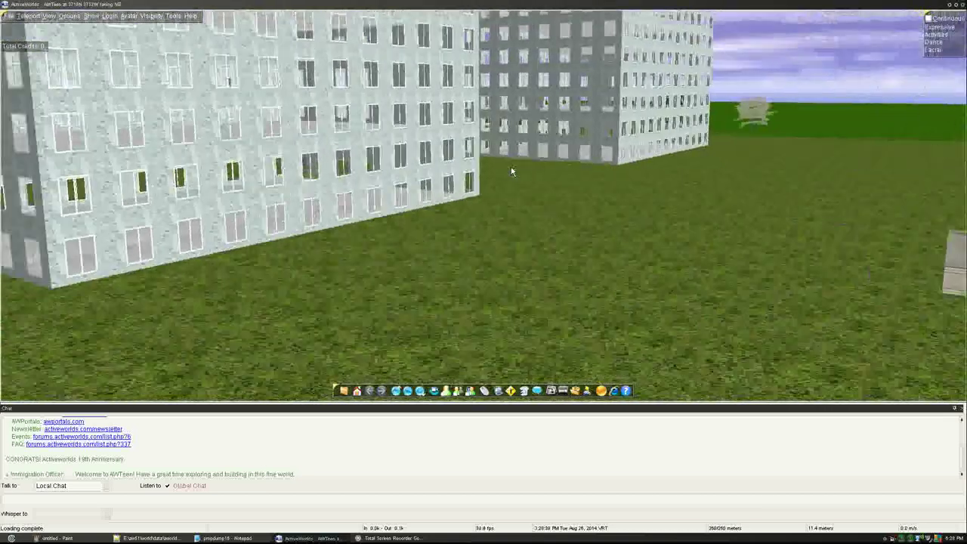
key("Right")
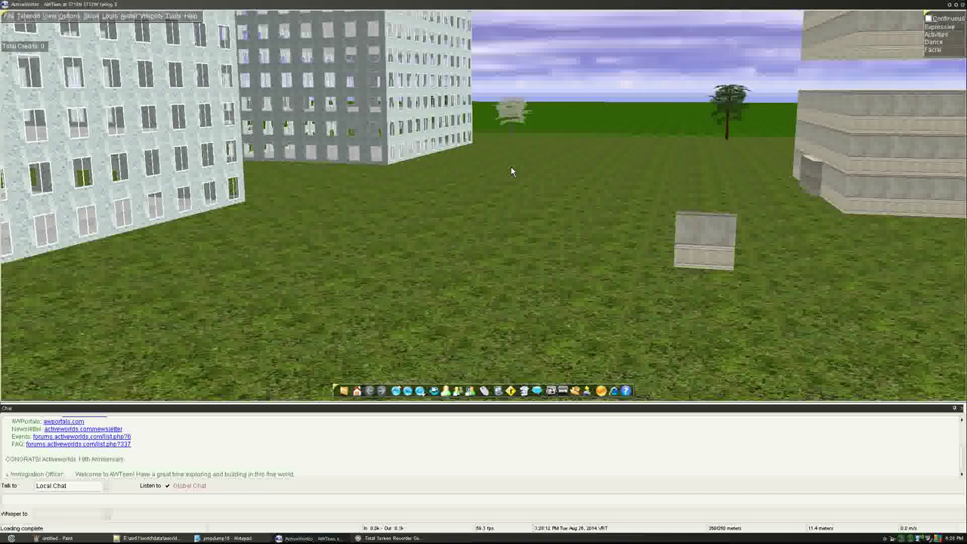
key("Right")
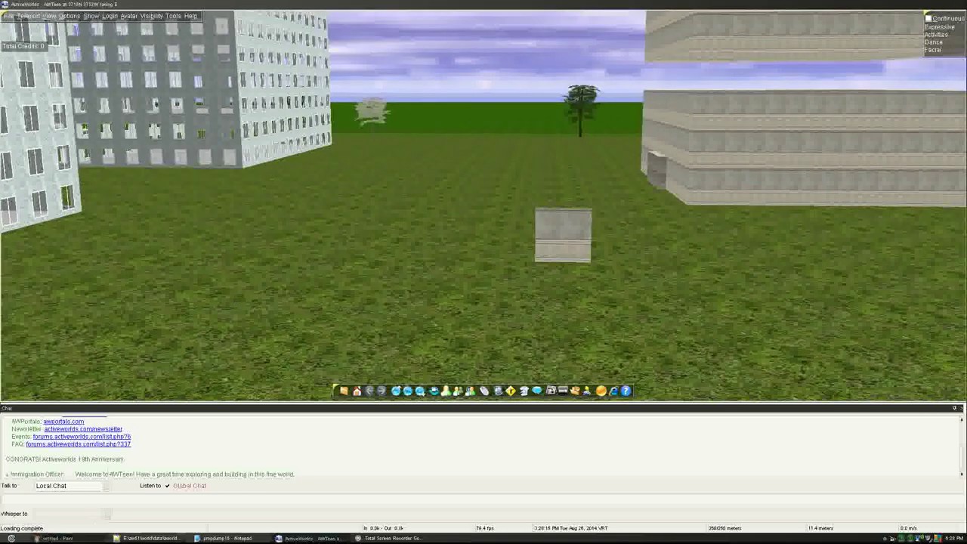
Check the X, Y and Z axis sketch in Paint, and open the small wall panel's object properties in ActiveWorlds.
left_click(57, 538)
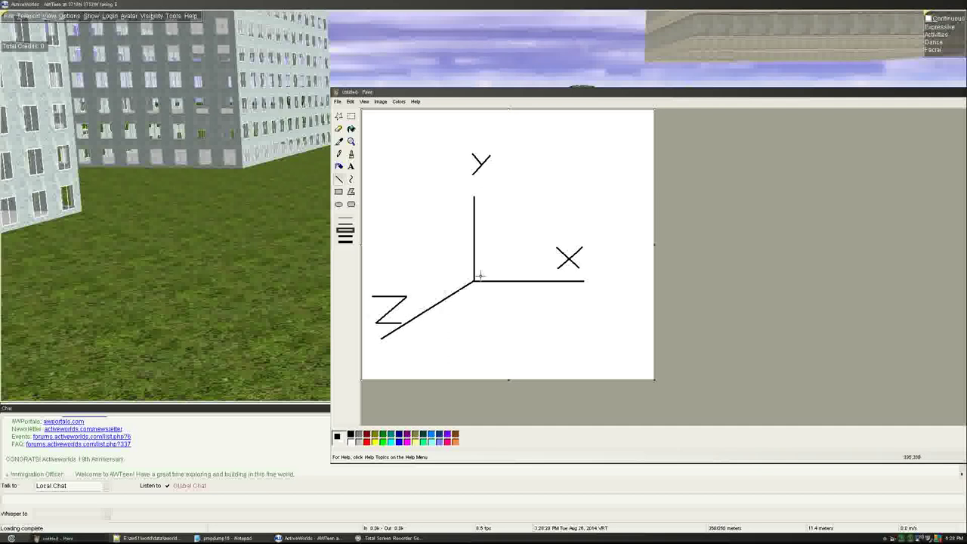
left_click(259, 204)
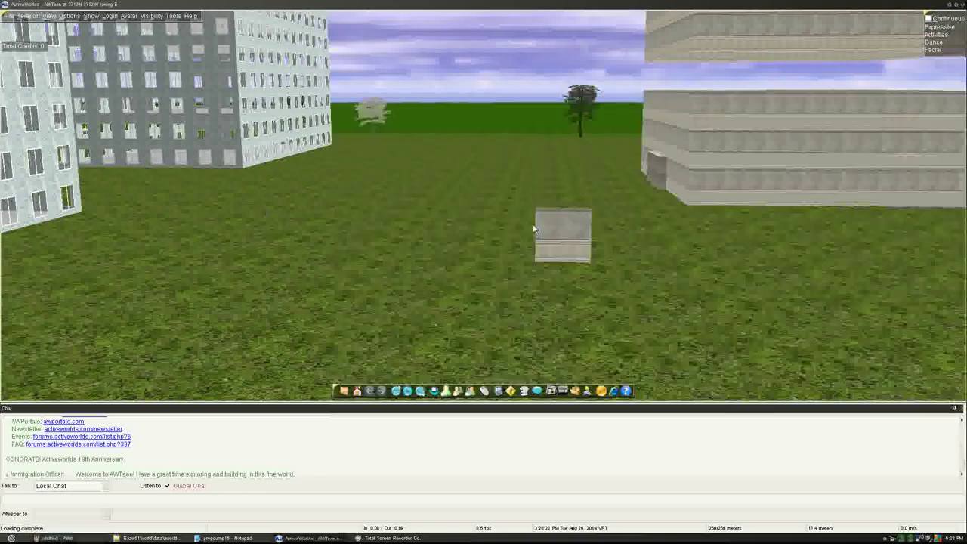
right_click(553, 234)
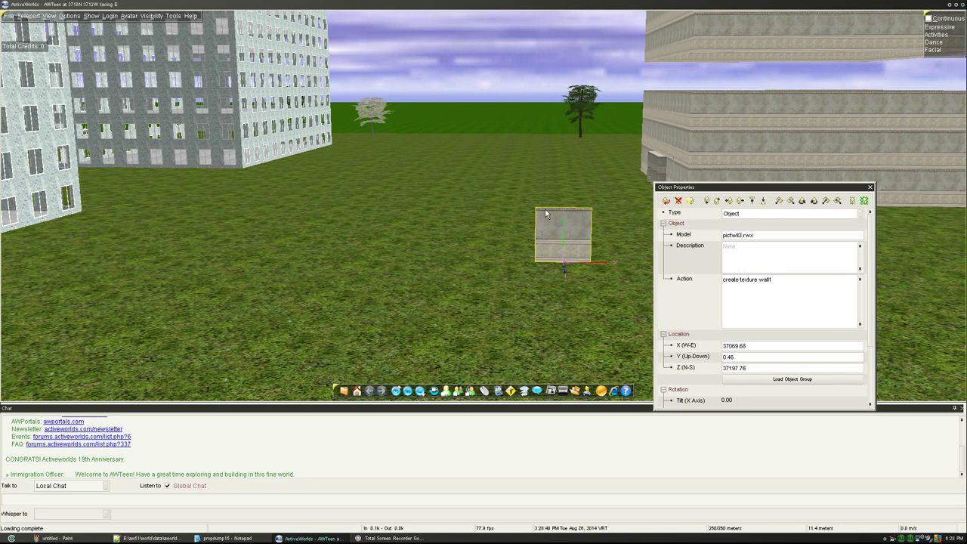
Select the small freestanding wall panel together with all copies stacked in the same place, and delete them.
left_click(519, 271)
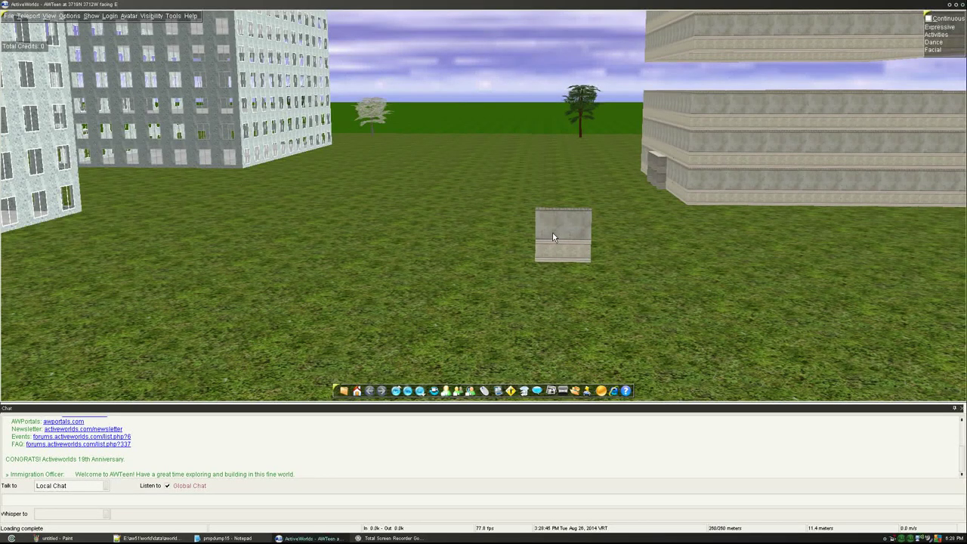
key("Right")
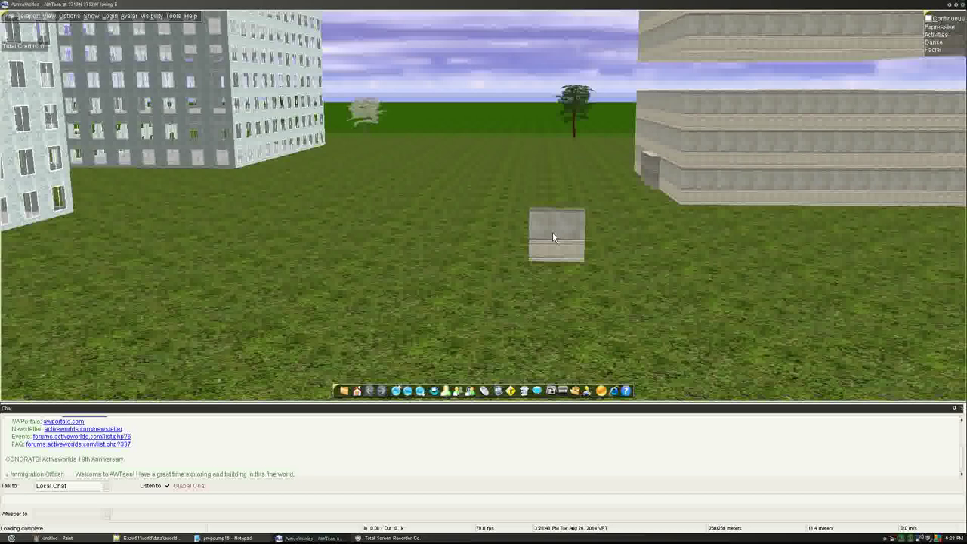
key("Right")
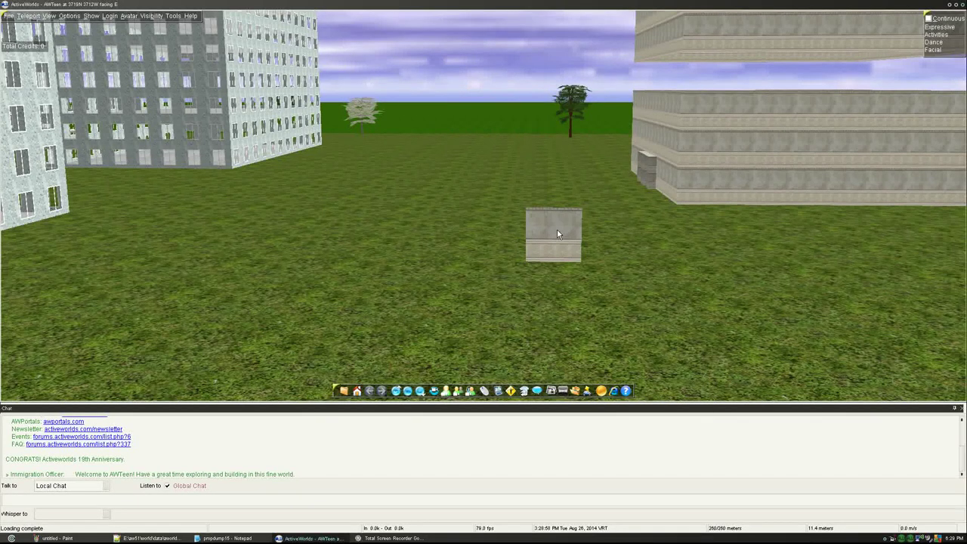
left_click(557, 233)
left_click(604, 249, "ctrl")
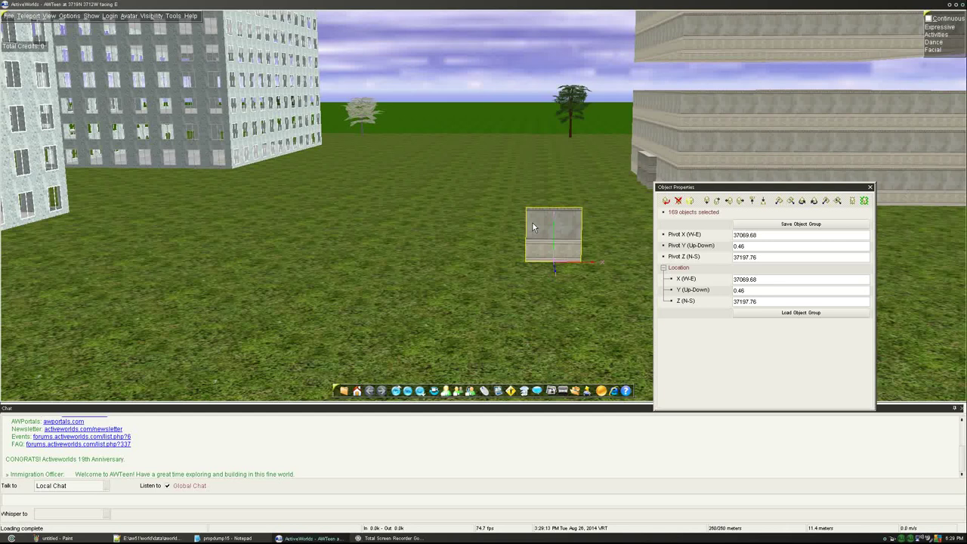
left_click(487, 285)
left_click(612, 259, "ctrl")
key("Delete")
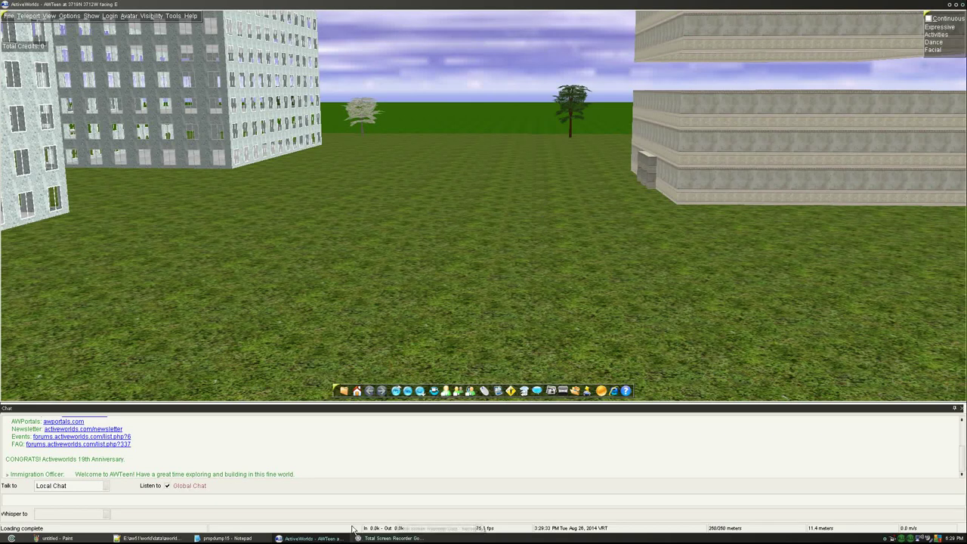
Check the X, Y and Z axis sketch in Paint, and return to ActiveWorlds.
left_click(69, 538)
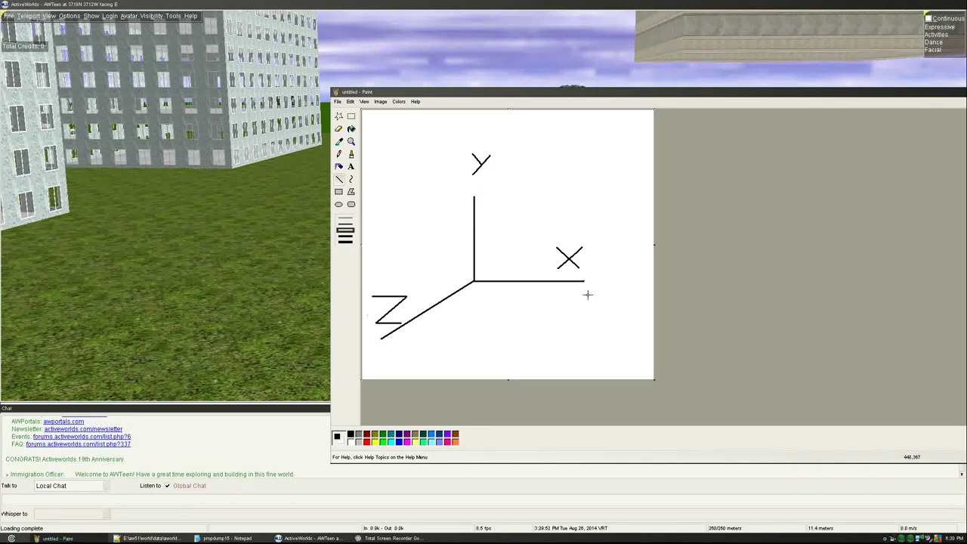
left_click(248, 210)
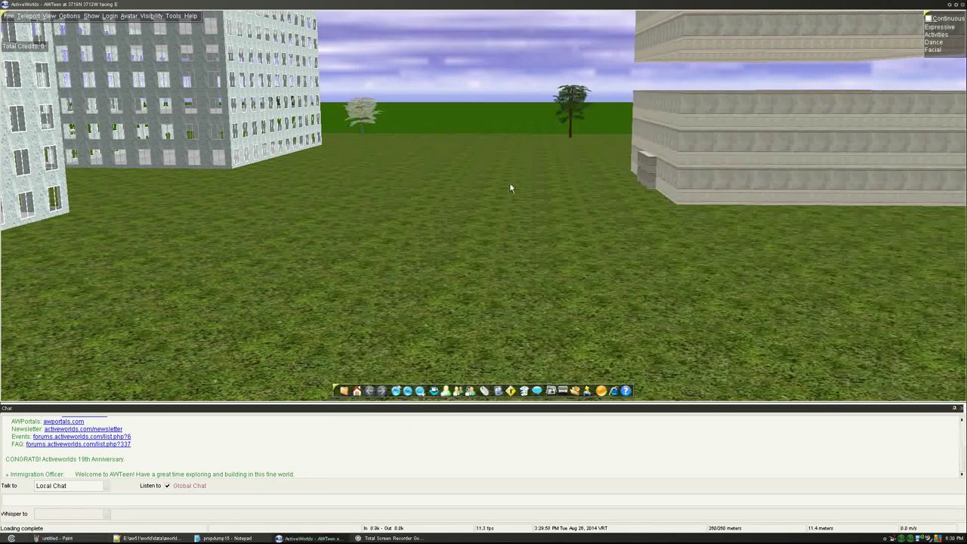
Copy one of the eastern building's wall panels onto the open grass, and delete the stacked copies there.
right_click(720, 184)
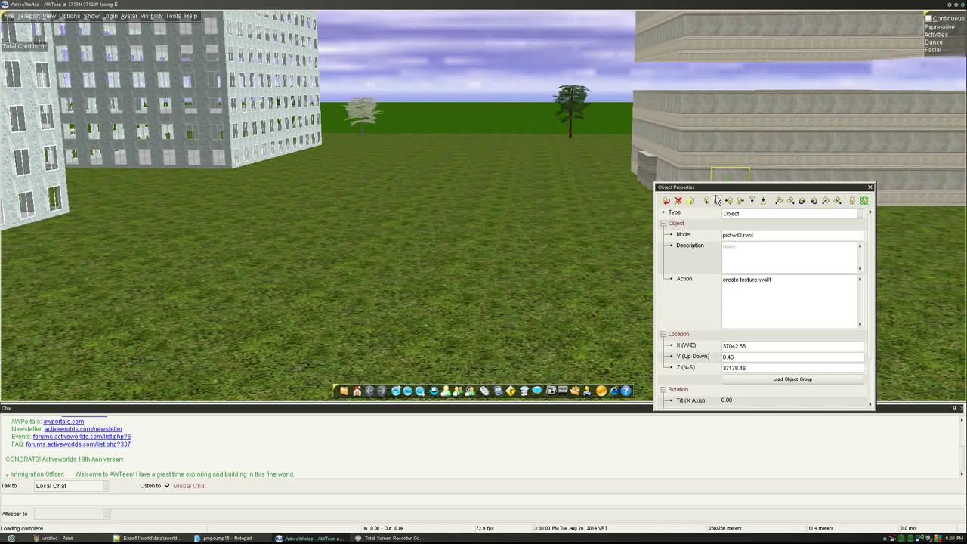
key("Left")
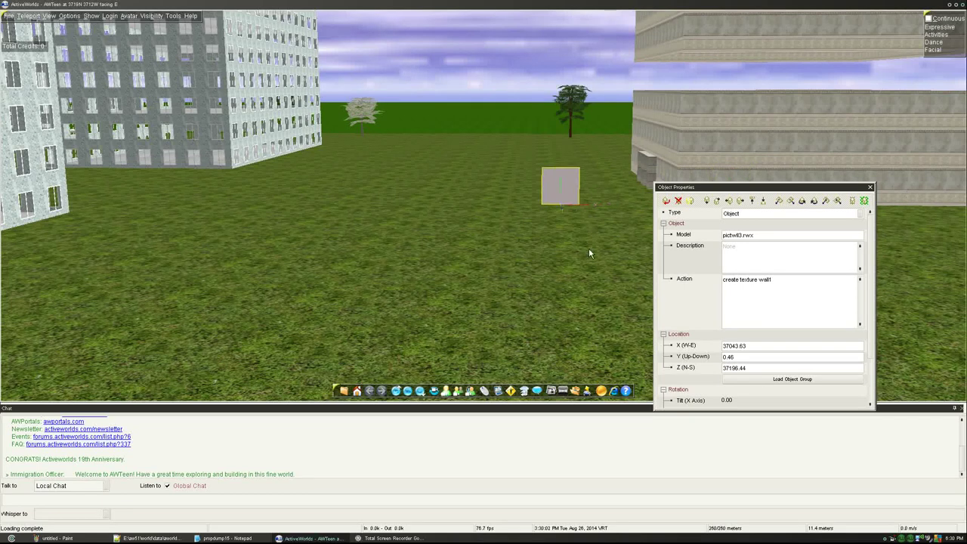
left_click_drag(590, 254, 585, 291)
key("Escape")
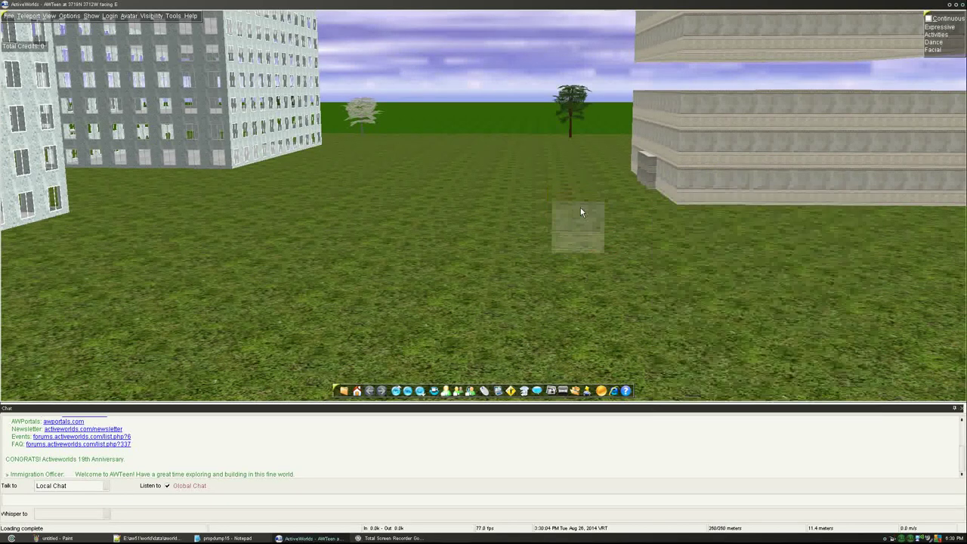
right_click(582, 212)
left_click(566, 270)
right_click(563, 230)
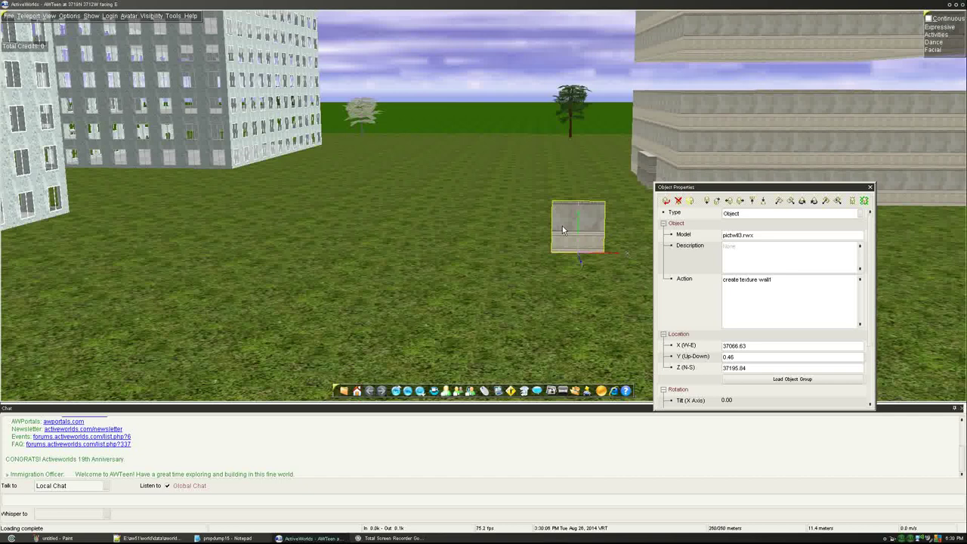
key("Escape")
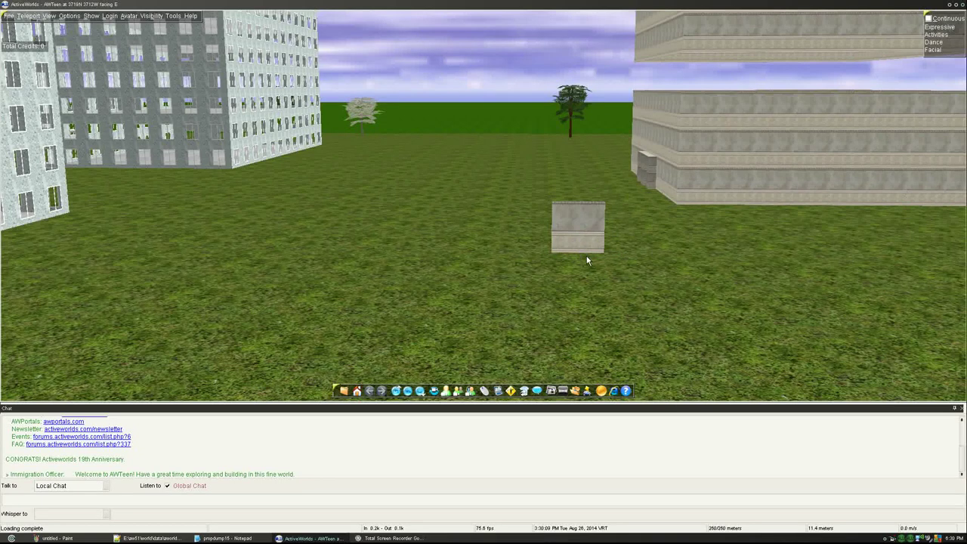
right_click(575, 240)
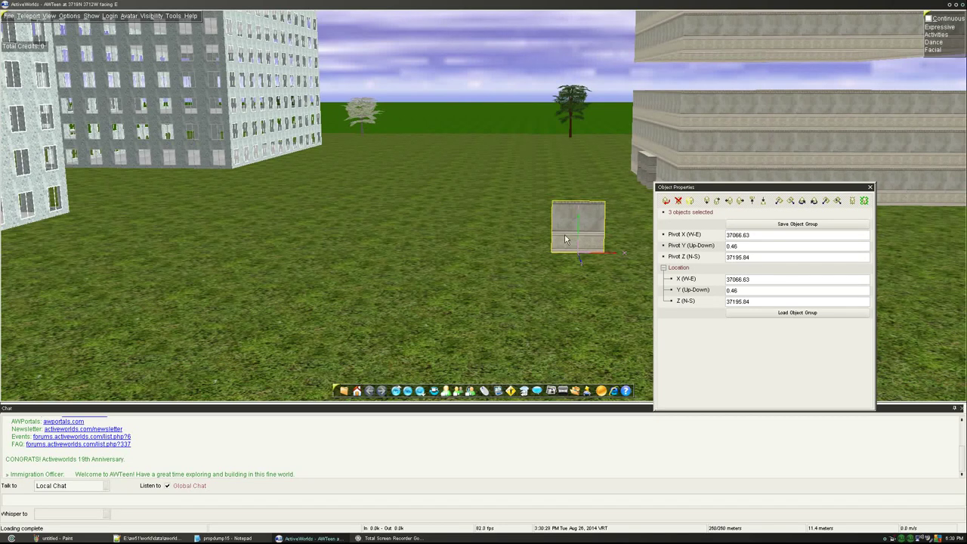
key("Delete")
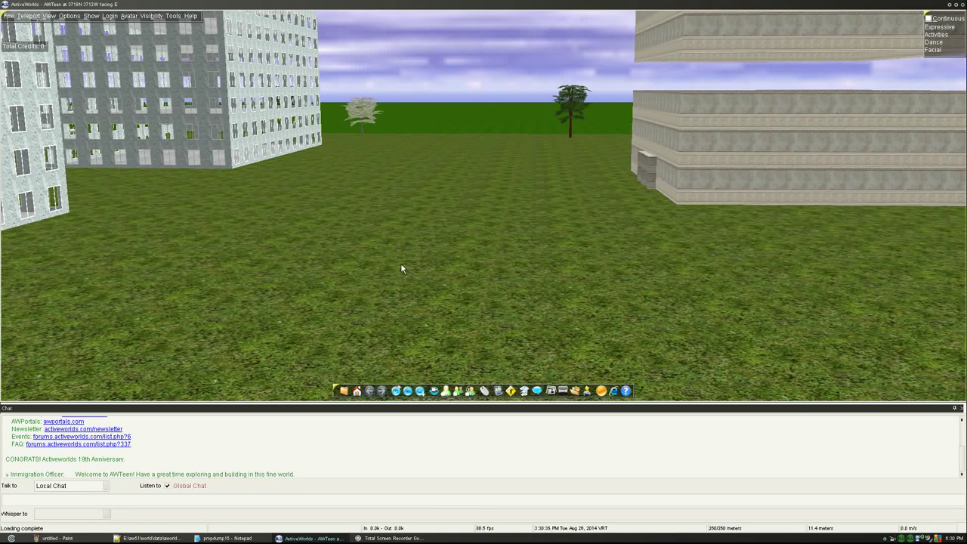
Turn to look south and raise the avatar to about 17.2 m, and turn back to face east.
key("Right")
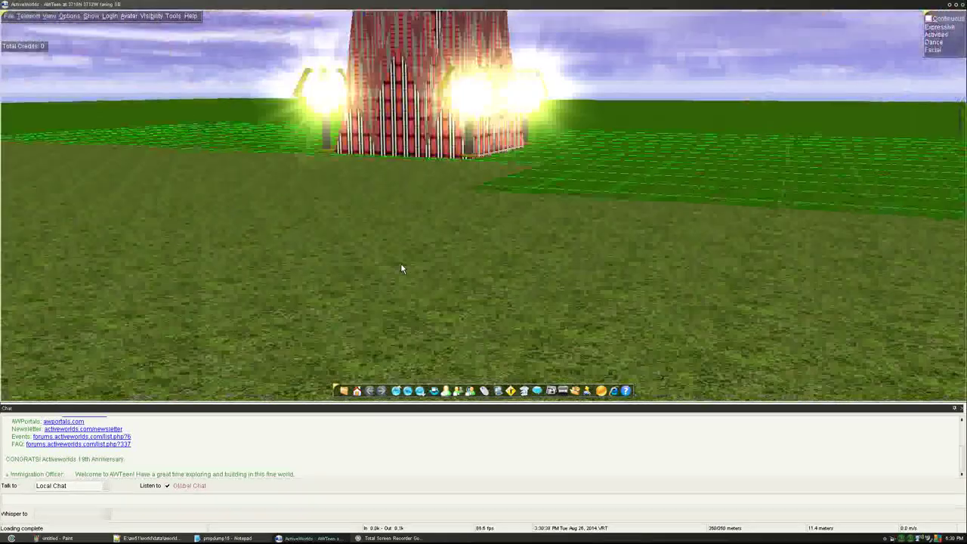
key("Left")
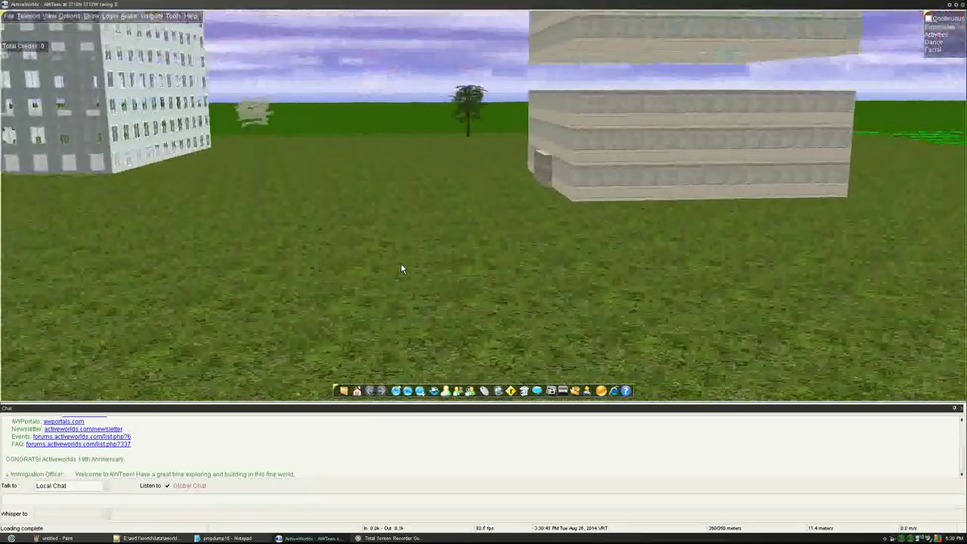
key("Right")
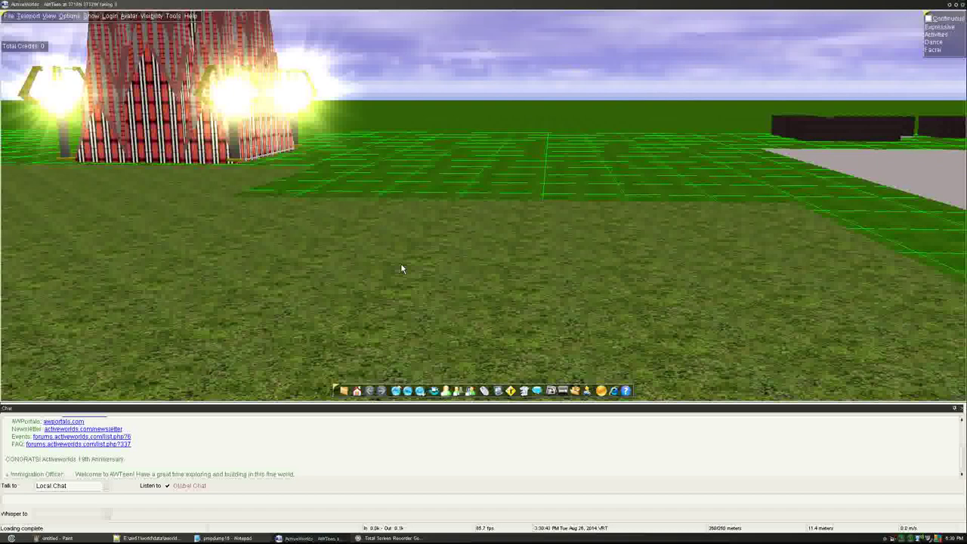
key("Down")
key("Up")
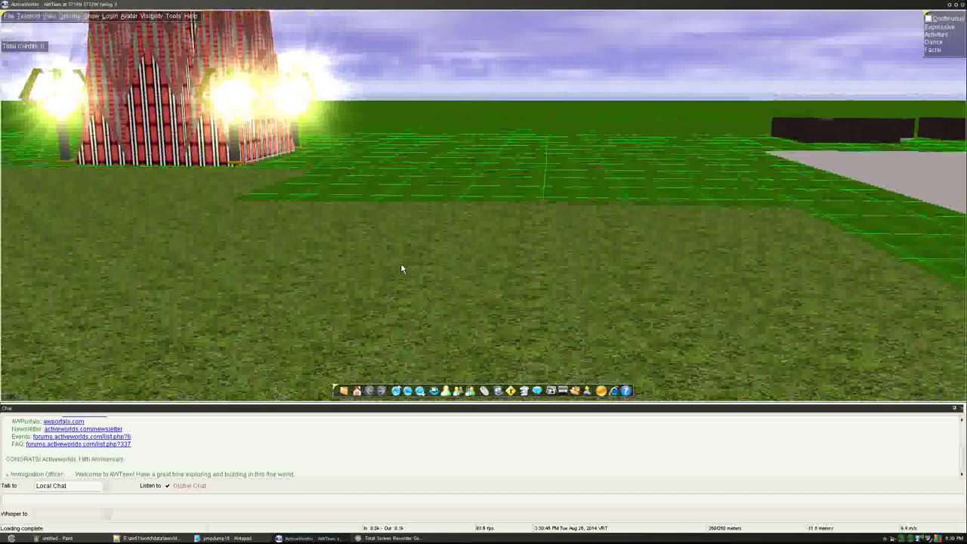
key("Up")
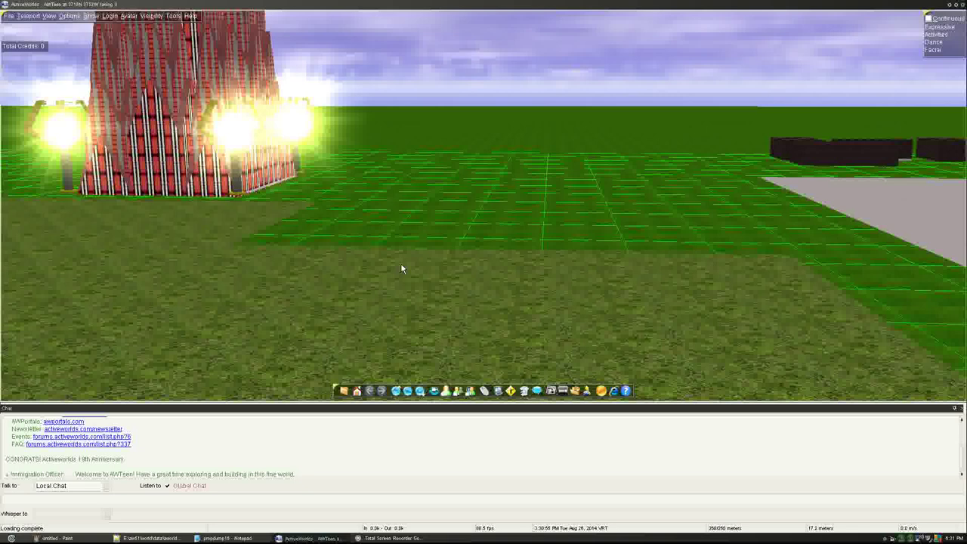
key("Left")
key("Left")
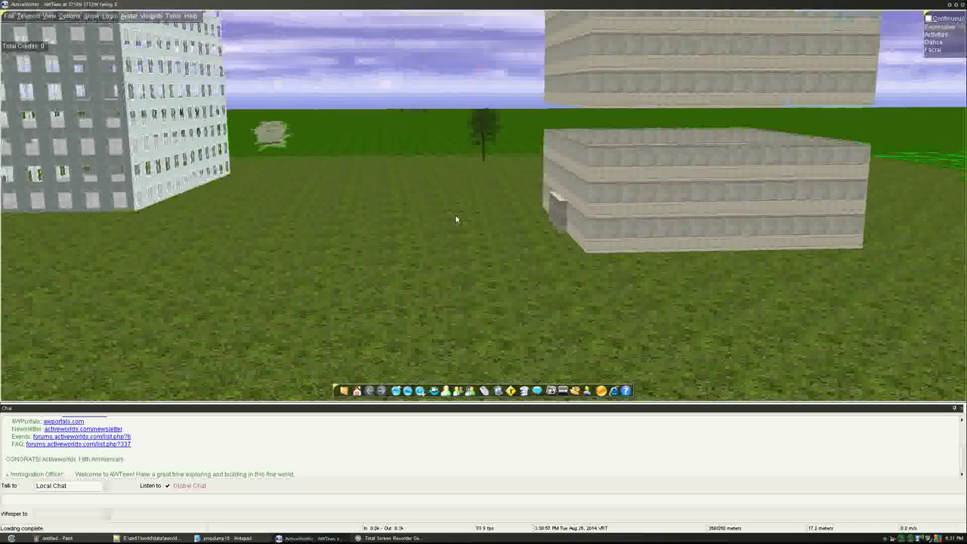
Copy a ground-floor wall panel from the stone building and move the copy north onto the open grass at Z 37195.96.
right_click(597, 232)
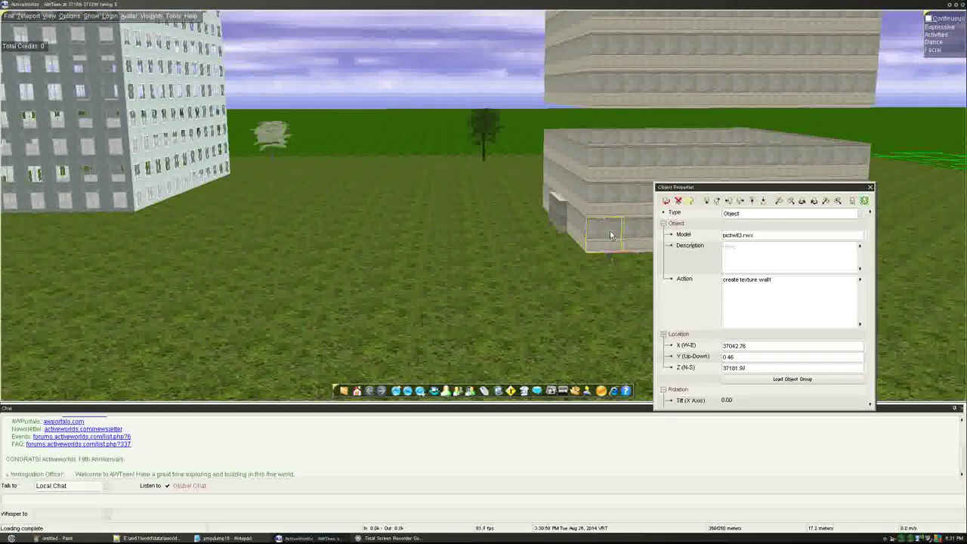
key("Left")
key("Left")
key("Left")
key("Left")
key("Left")
key("Left")
key("Left")
Replace the copied wall panel's action with "scale 10 10 10".
left_click_drag(811, 287, 403, 256)
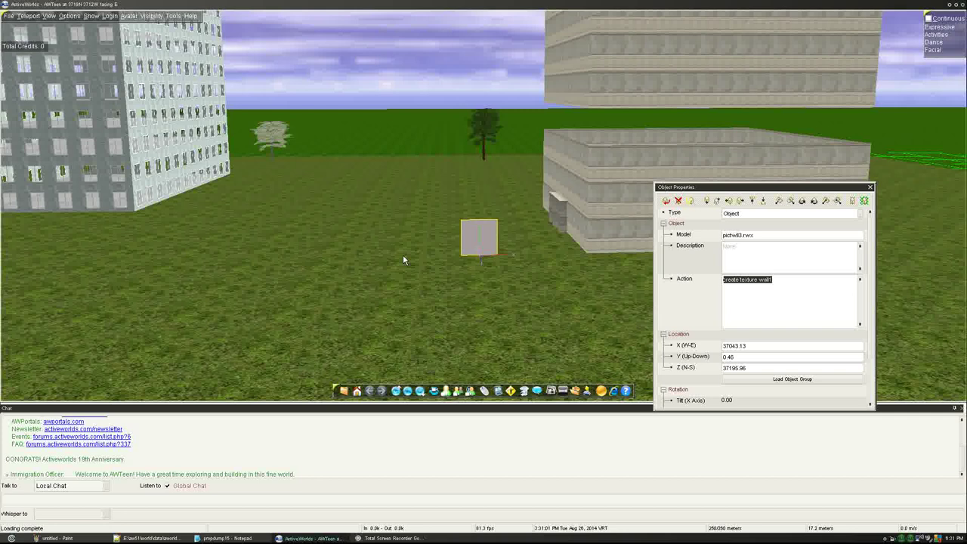
type("scale 10")
key("Escape")
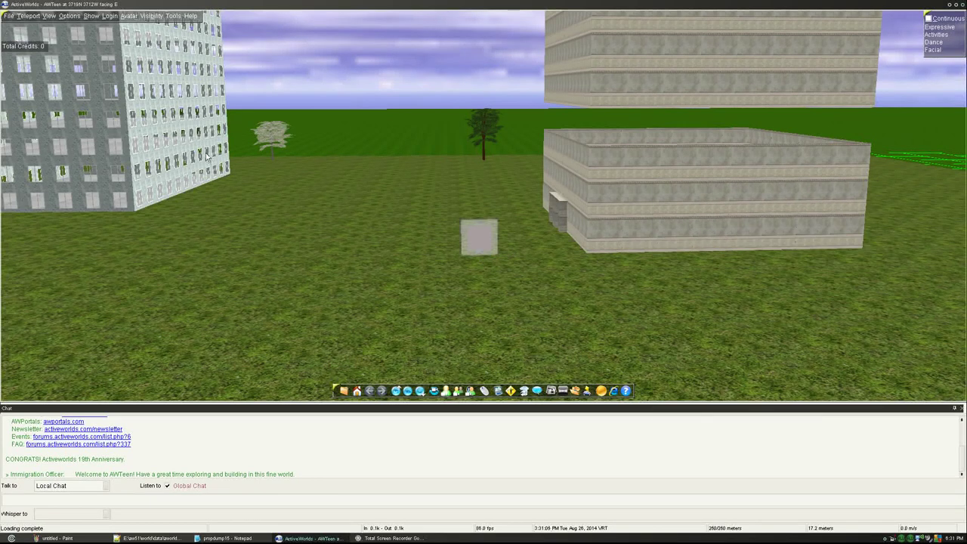
right_click(486, 254)
right_click(481, 242)
left_click(758, 287)
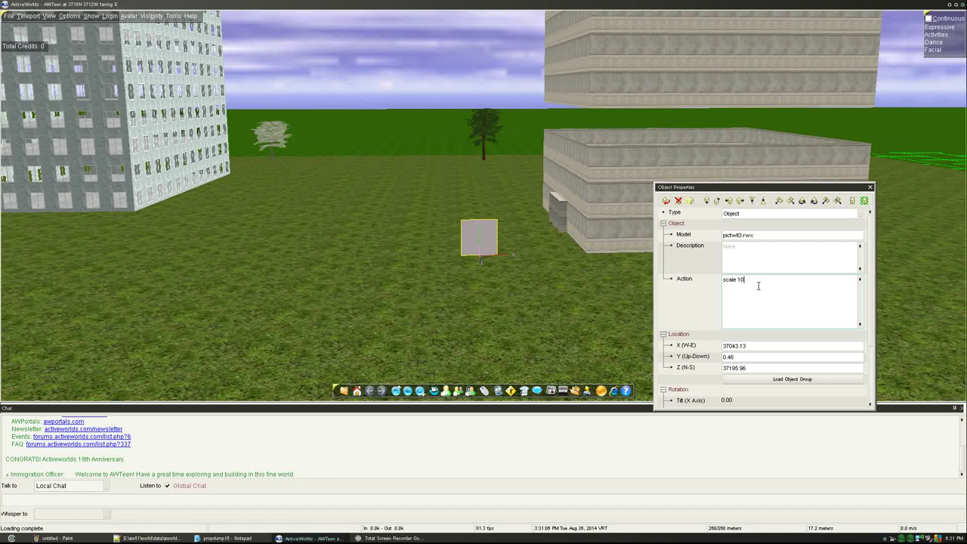
key("Left")
key("Left")
key("Left")
type("10")
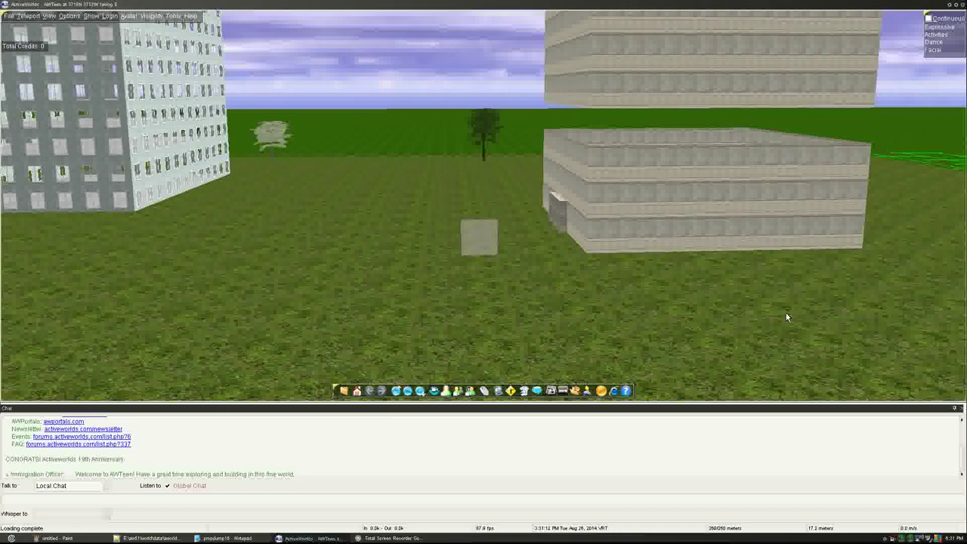
Add the "create" trigger so the panel's action reads "create scale 10 10 10".
left_click(772, 282)
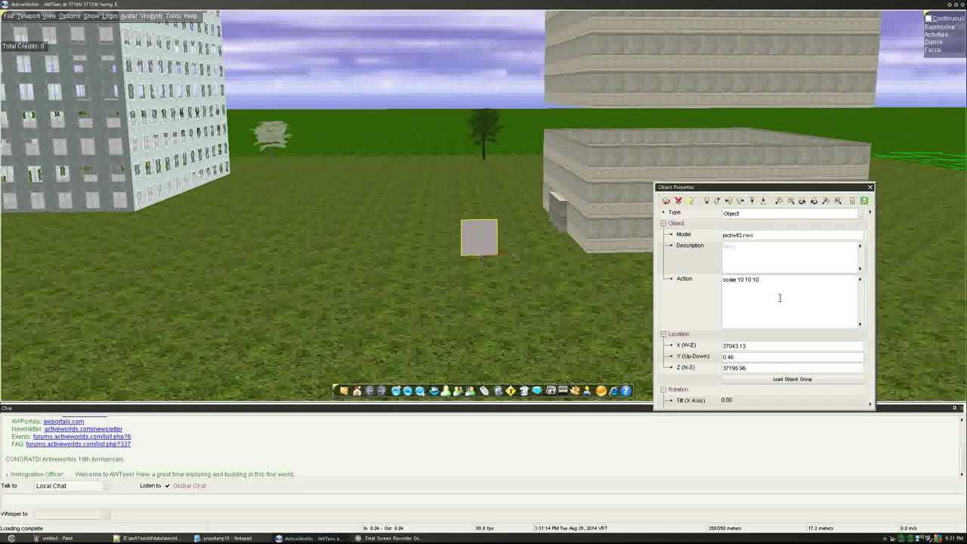
key("Home")
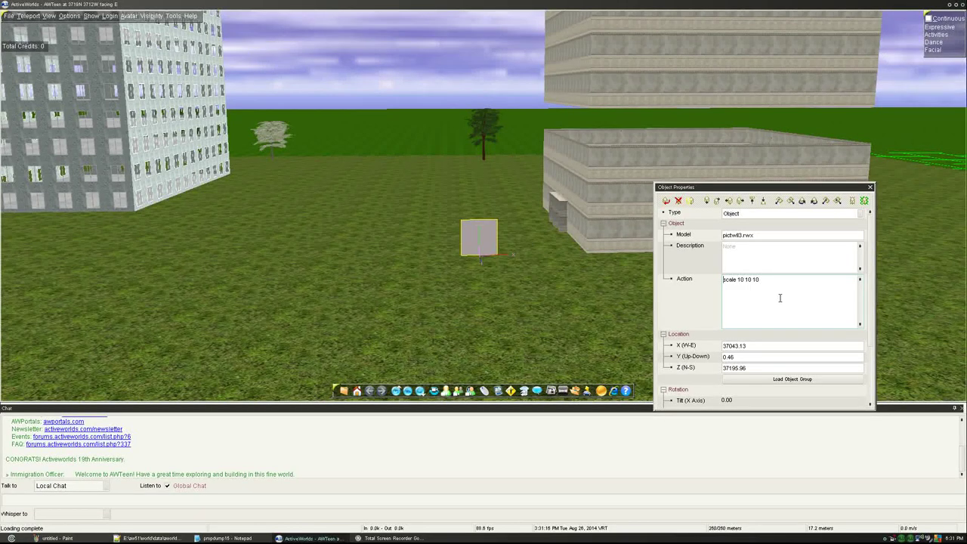
type("create")
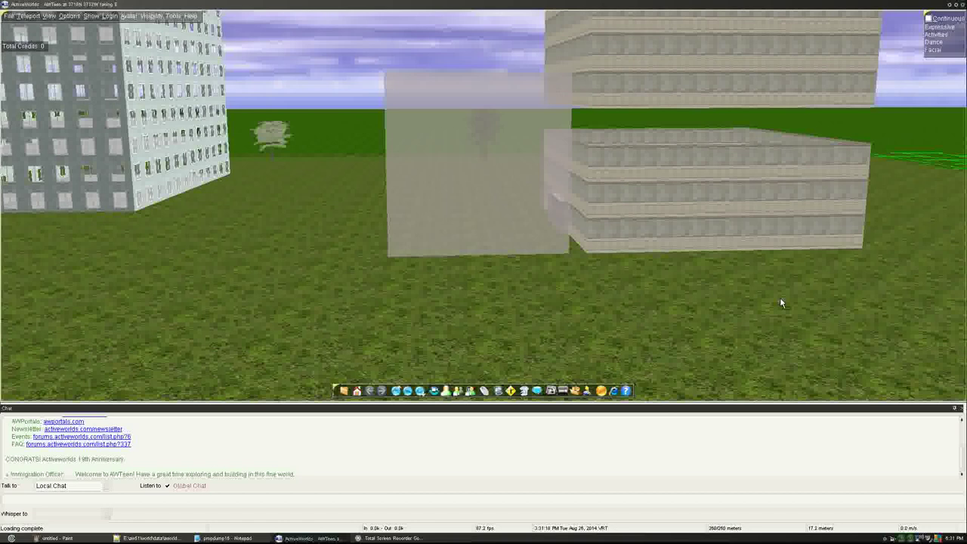
Move the enlarged wall panel north, away from the stone building, to Z 37207.45.
right_click(495, 212)
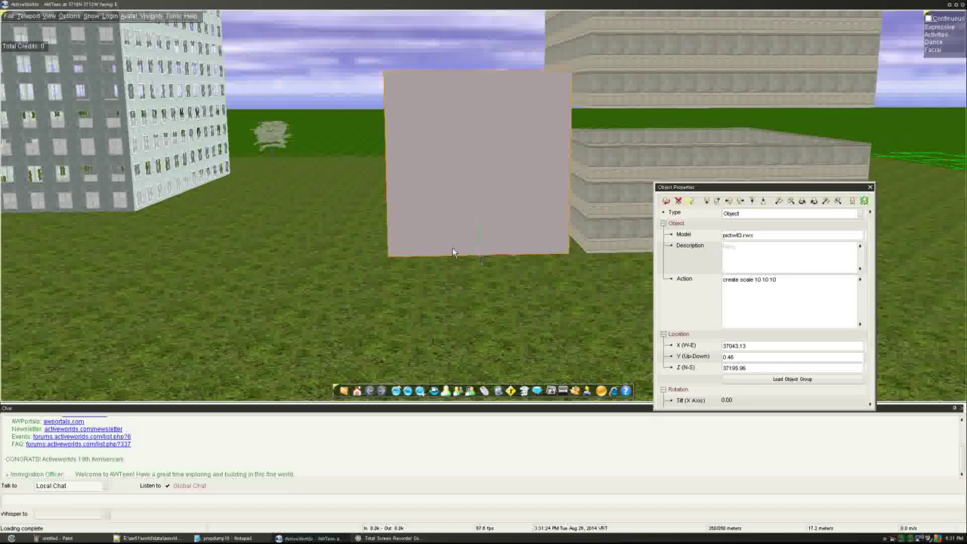
key("Escape")
right_click(463, 217)
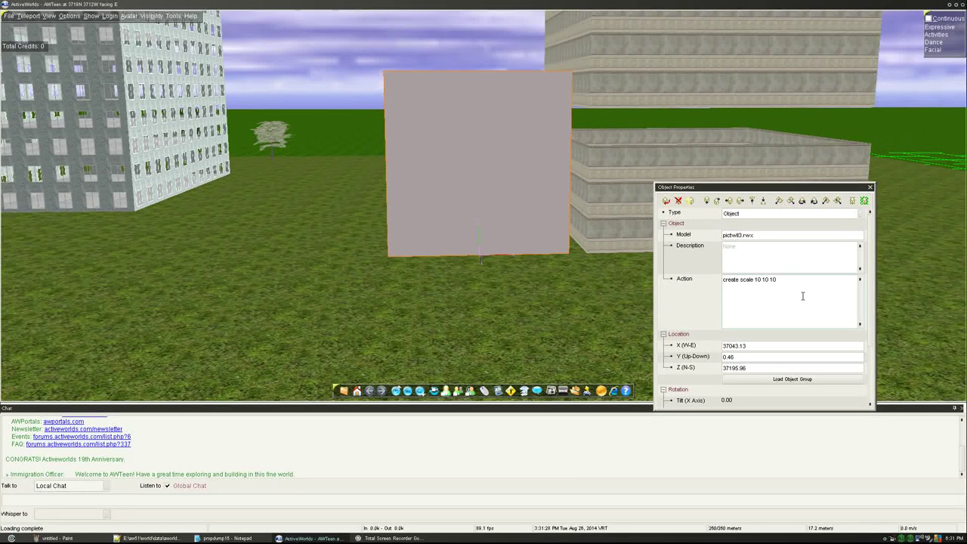
key("Left")
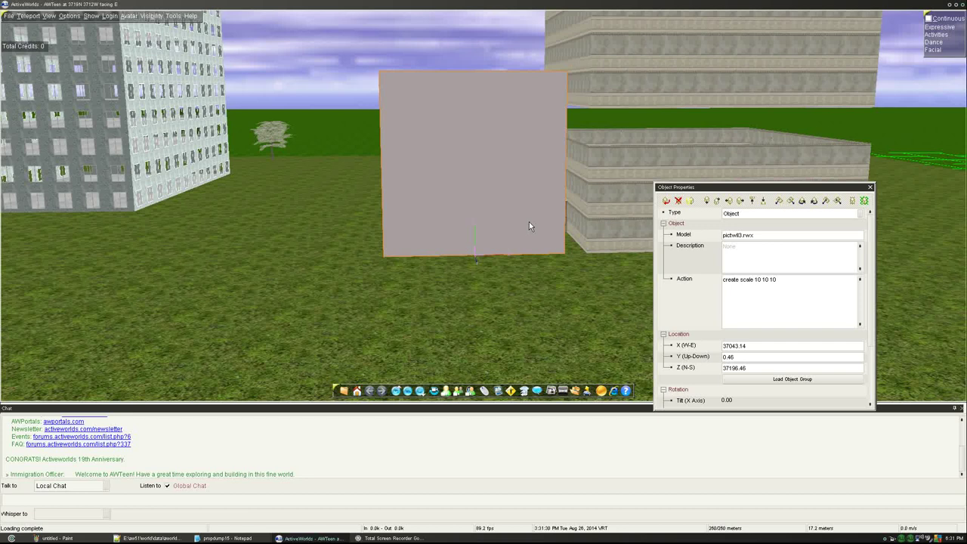
left_click(443, 290)
right_click(406, 175)
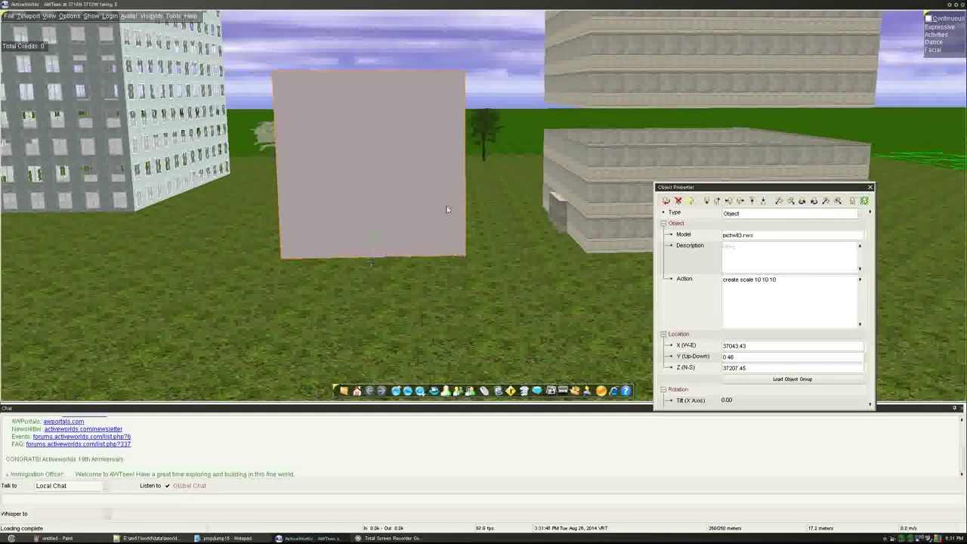
Clear the scale command from the wall panel's action and close its properties.
left_click(792, 292)
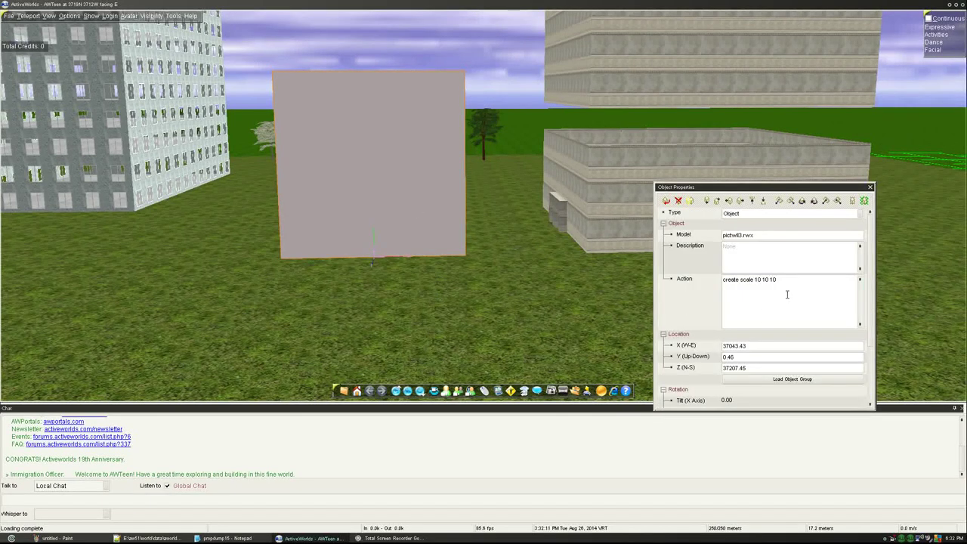
left_click(789, 298)
left_click_drag(811, 281, 722, 280)
key("BackSpace")
key("Escape")
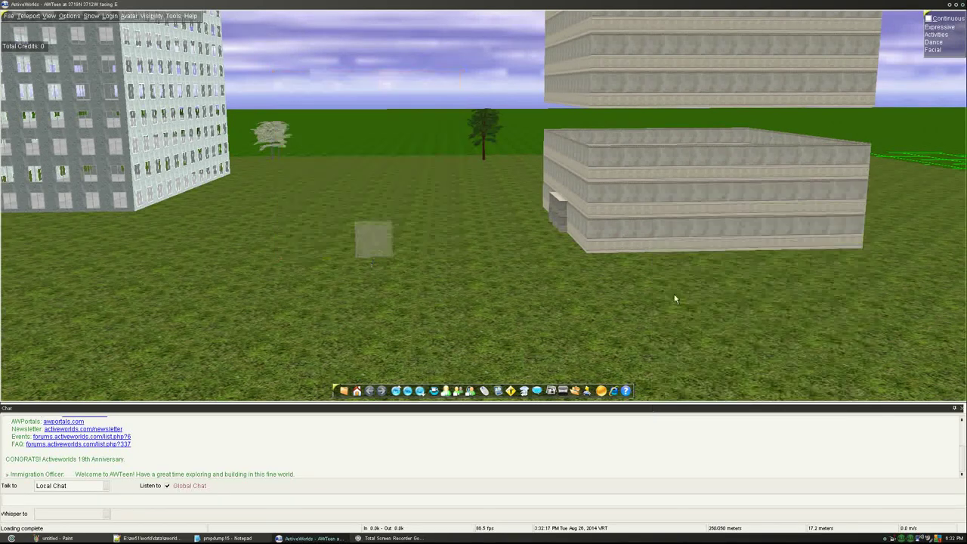
Duplicate the small plain wall panel and raise the copy straight up to Y 1.96.
right_click(375, 239)
key("Insert")
key("plus")
key("plus")
key("plus")
key("plus")
key("plus")
key("plus")
key("plus")
key("plus")
key("plus")
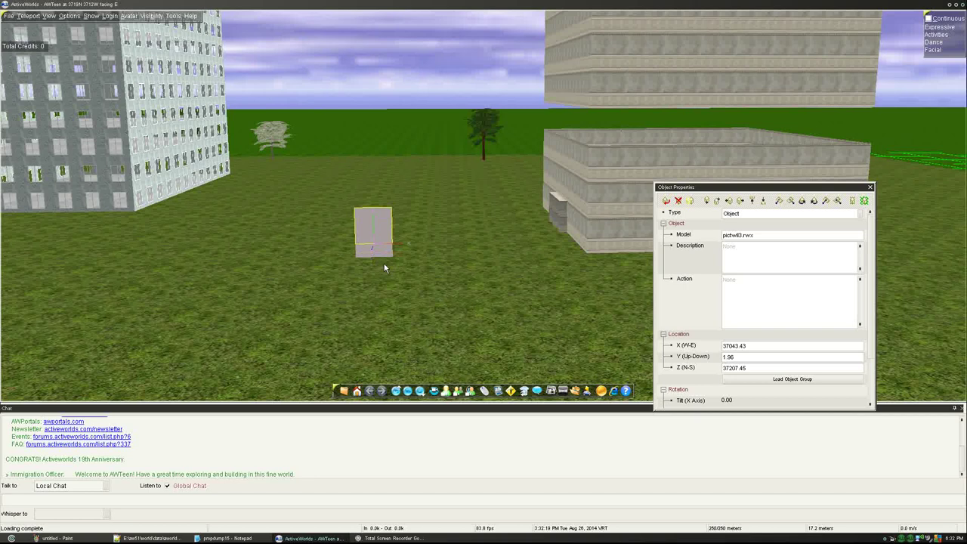
Select the two stacked wall panels together, duplicate them and raise the copies to Y 10.46 to extend the column.
key("minus")
left_click(377, 254, "ctrl")
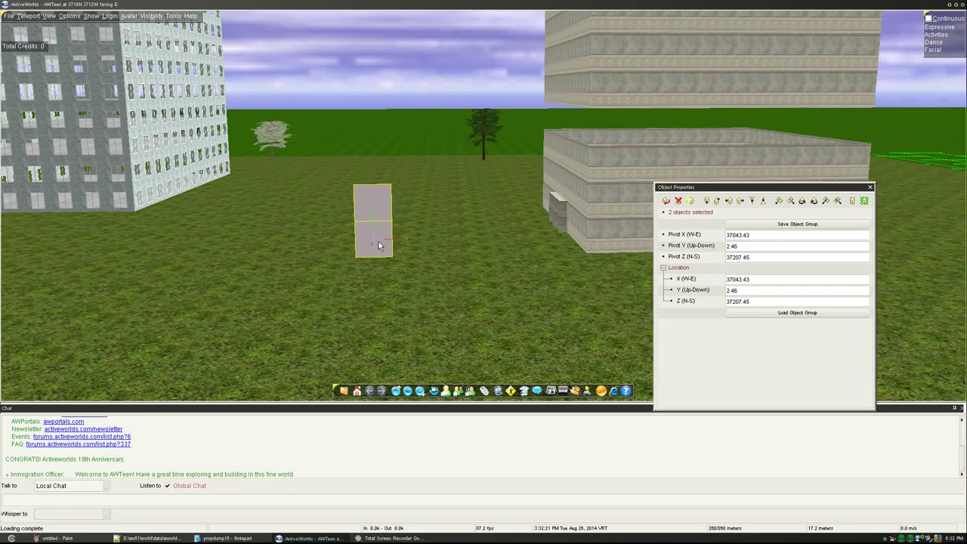
key("KP_Add")
key("KP_Add")
key("KP_Add")
key("KP_Add")
key("KP_Add")
key("KP_Add")
key("KP_Add")
key("KP_Add")
key("KP_Add")
key("KP_Add")
key("KP_Add")
key("KP_Add")
key("KP_Add")
key("KP_Add")
key("KP_Add")
key("KP_Add")
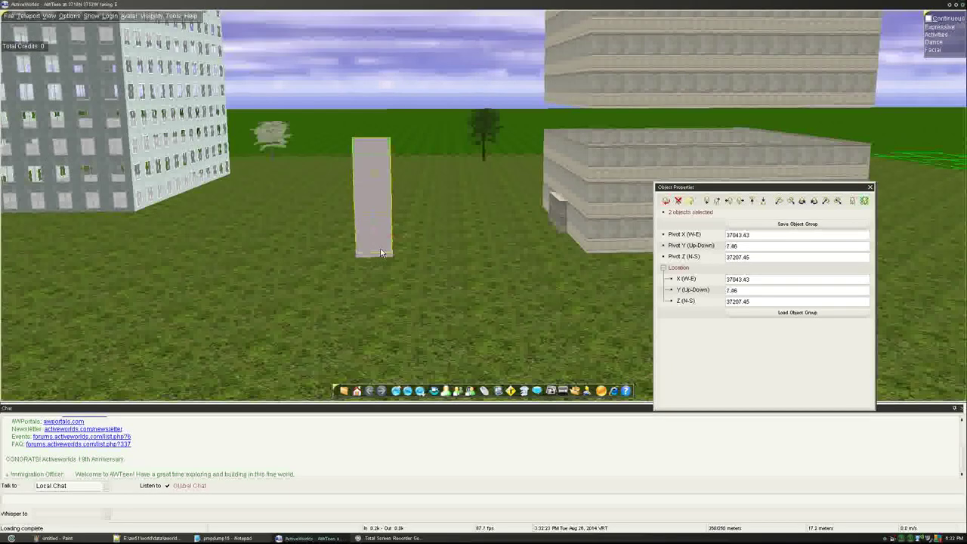
key("KP_Subtract")
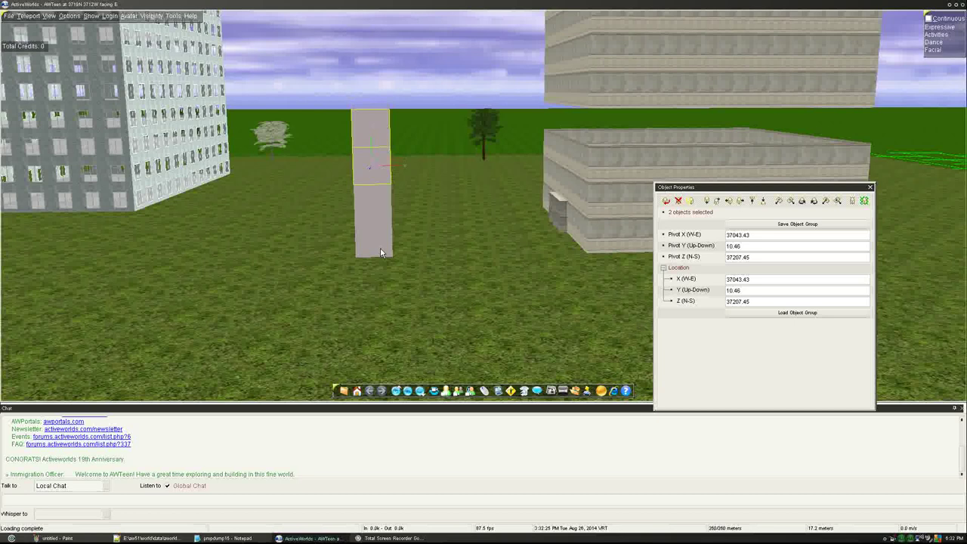
Add the two lower panels to the selection, duplicate all four and raise the copies to Y 22.96 on top of the column.
left_click(363, 209, "ctrl")
left_click(372, 229, "ctrl")
key("Insert")
key("KP_Add")
key("KP_Add")
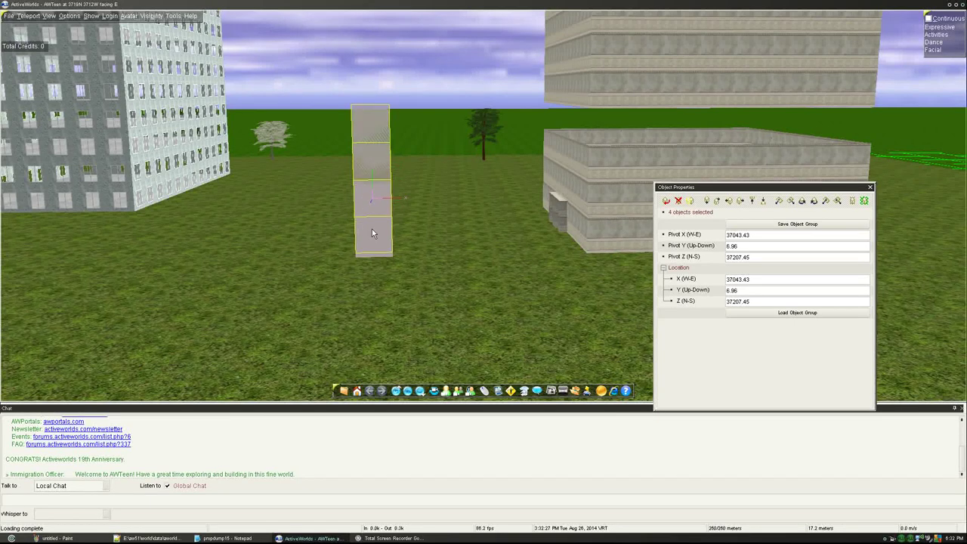
key("KP_Add")
key("KP_Add")
key("KP_Add")
key("KP_Add")
key("KP_Add")
key("KP_Add")
key("KP_Add")
key("KP_Add")
key("KP_Add")
key("KP_Add")
key("KP_Add")
key("KP_Add")
key("KP_Add")
key("KP_Add")
key("KP_Add")
key("KP_Add")
key("KP_Add")
key("KP_Add")
key("KP_Add")
key("KP_Add")
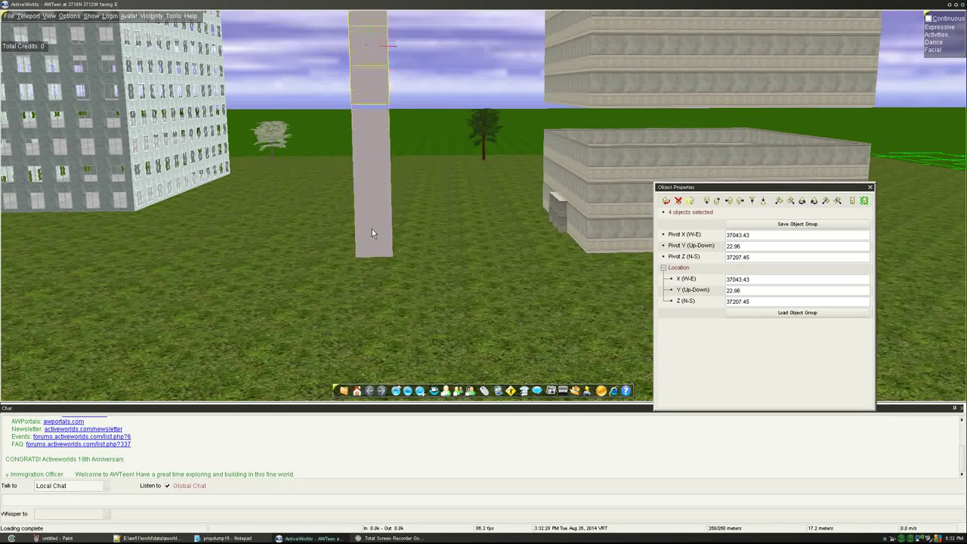
Select all eight panels of the column and duplicate it southward twice, placing the last copy edge to edge at Z 37199.45.
left_click(360, 137, "ctrl")
left_click(369, 153, "ctrl")
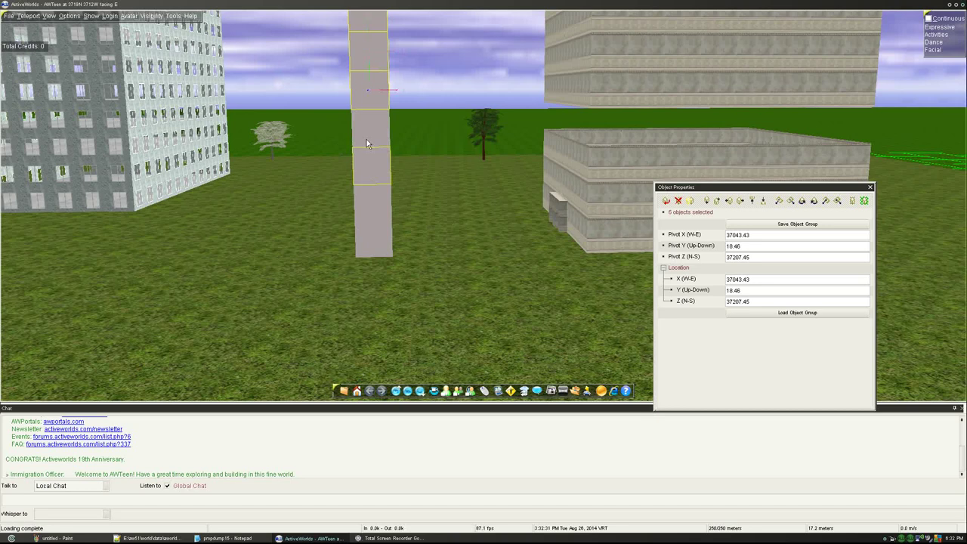
left_click(372, 205, "ctrl")
left_click(376, 235, "ctrl")
key("Insert")
key("Right")
key("Right")
key("Right")
key("Right")
key("Right")
key("Right")
key("Right")
key("Right")
key("Right")
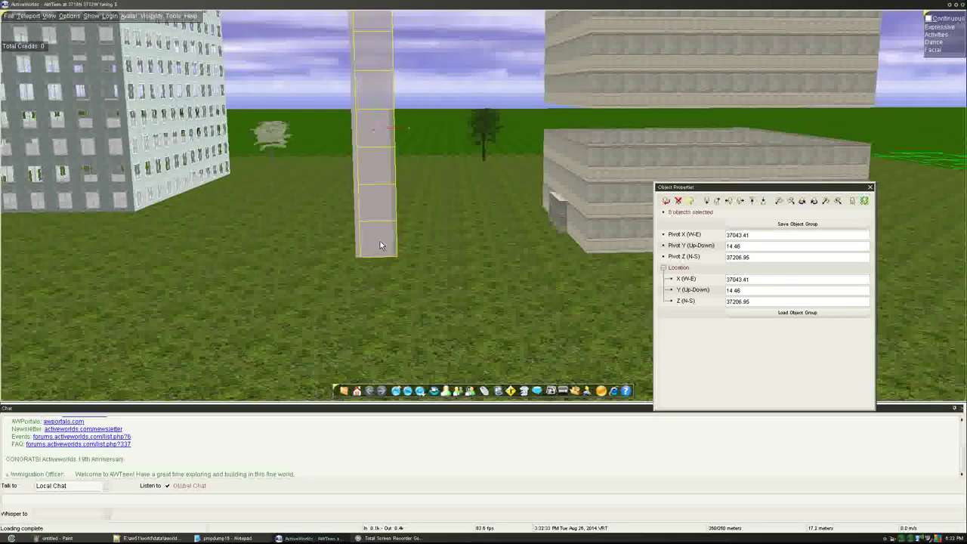
key("Right")
key("Right")
key("Right")
key("Right")
key("Right")
key("Right")
key("Right")
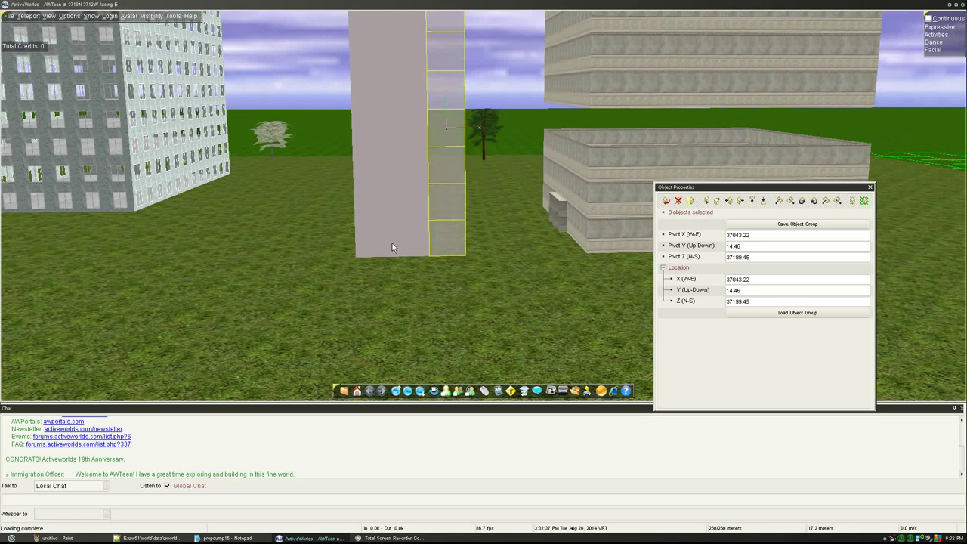
Duplicate the eight-panel column southward two more times, at Z 37195.46 and Z 37191.46, to widen the wall.
key("Right")
key("Right")
key("Right")
key("Right")
key("Right")
key("Right")
key("Right")
key("Right")
key("Right")
key("Right")
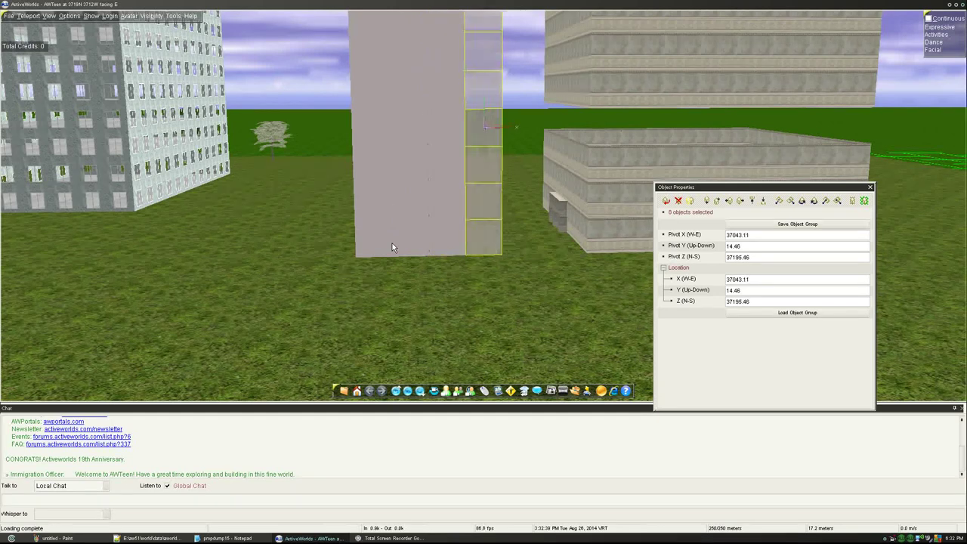
key("Right")
key("Right")
key("Right")
key("Right")
key("Right")
key("Right")
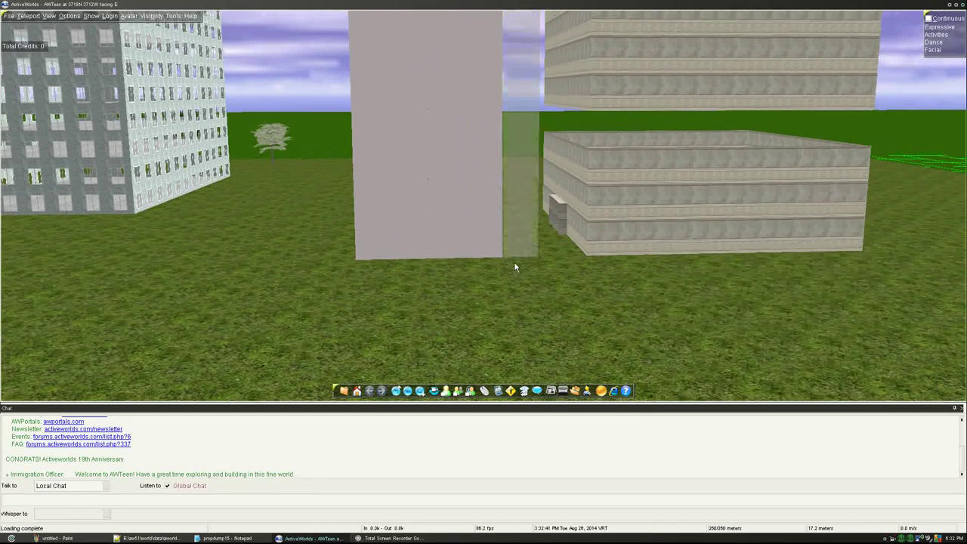
Delete the five panels of the wall's top row one by one.
key("Page_Up")
right_click(504, 95)
key("Delete")
right_click(481, 107)
key("Delete")
right_click(443, 111)
key("Delete")
right_click(392, 111)
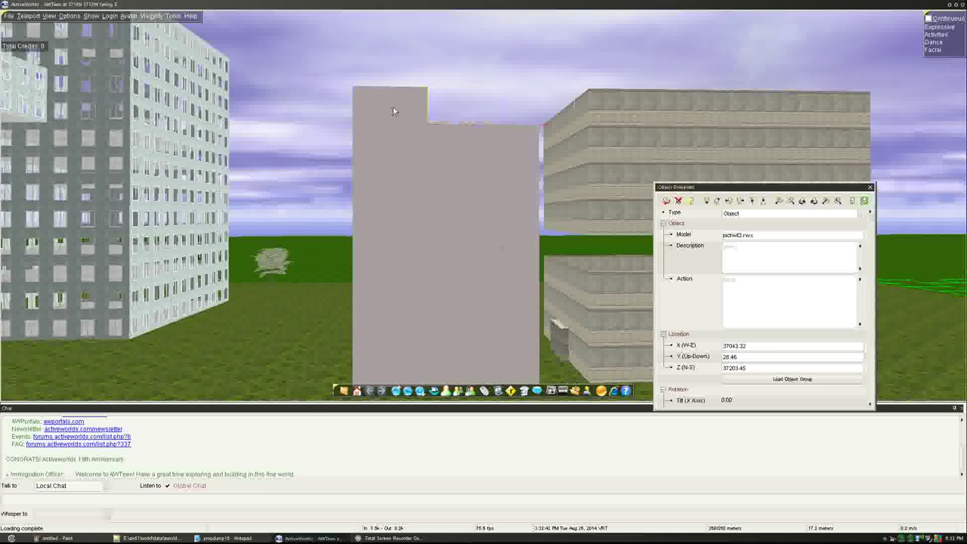
key("Delete")
right_click(360, 108)
key("Delete")
Select the seven panels of the wall's northernmost column, duplicate them and place the copy flush against the wall's north edge.
key("Page_Down")
right_click(371, 293)
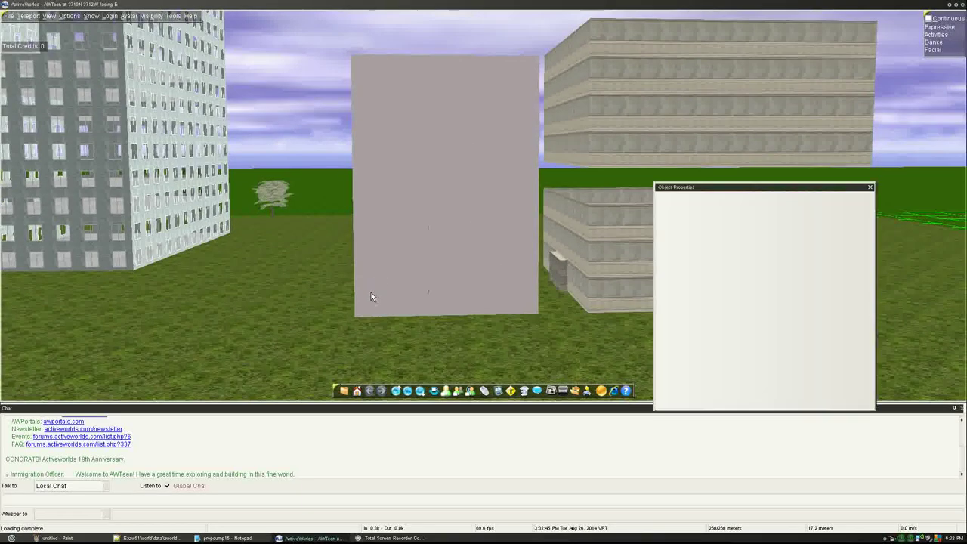
right_click(376, 257, "ctrl")
right_click(375, 189, "ctrl")
right_click(374, 222, "ctrl")
right_click(371, 155, "ctrl")
right_click(370, 114, "ctrl")
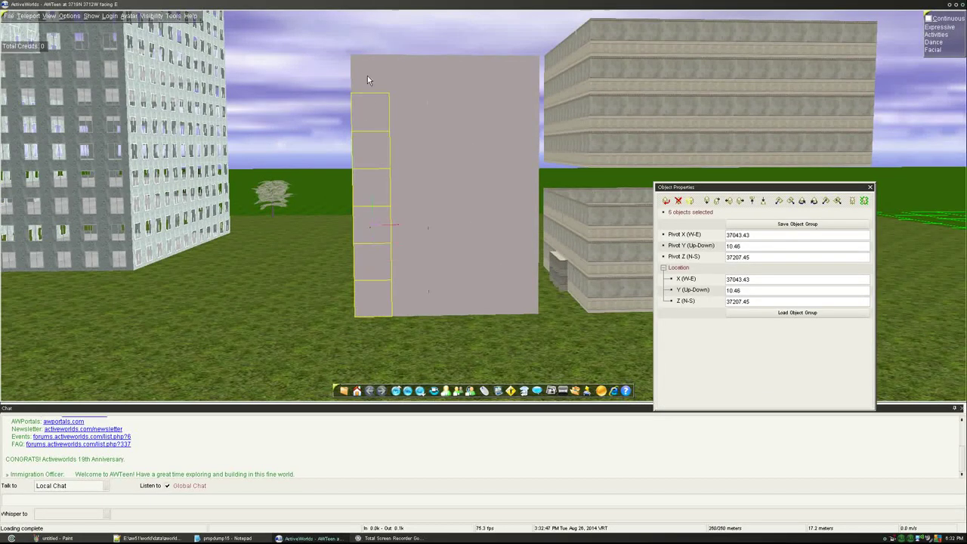
right_click(368, 76, "ctrl")
key("Left")
key("Left")
key("Left")
key("Left")
key("Left")
key("Left")
key("Left")
key("Left")
key("Left")
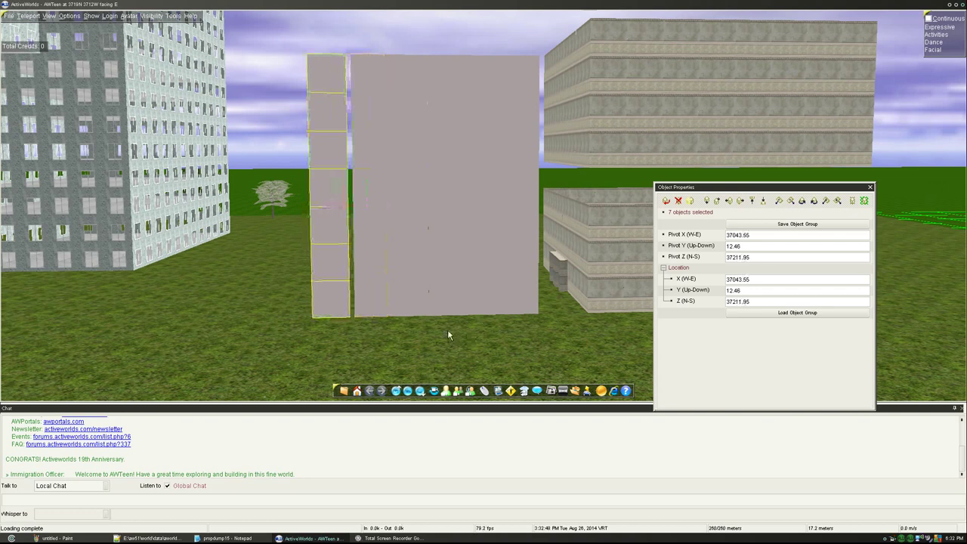
key("Delete")
Duplicate the wall's top south corner panel and move the copy west, out in front of the wall, to X 37050.51.
left_click(520, 77)
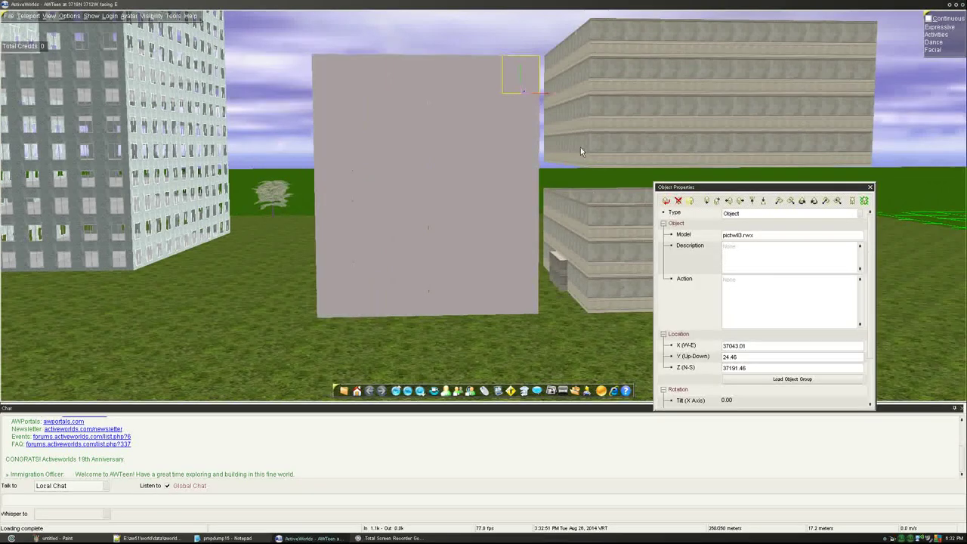
key("Down")
key("Down")
key("Down")
key("Down")
key("Down")
key("Down")
key("Down")
key("Down")
key("Down")
key("Down")
key("Down")
key("Down")
key("Down")
key("Down")
key("Down")
Give the copied panel the action "create color red,scale 10 10 10" and close its properties.
left_click(773, 312)
type("create")
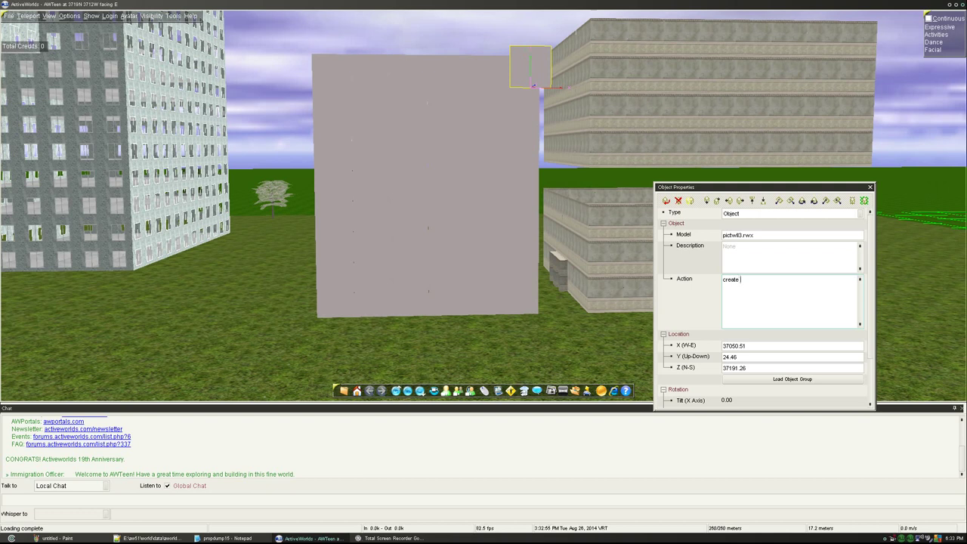
type(" color red,scale 1")
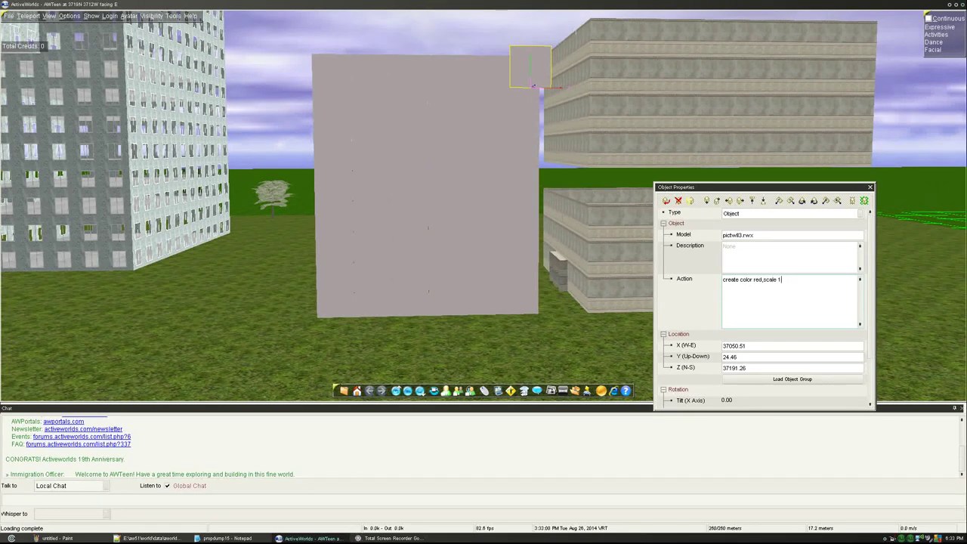
type("0 10 10")
key("Escape")
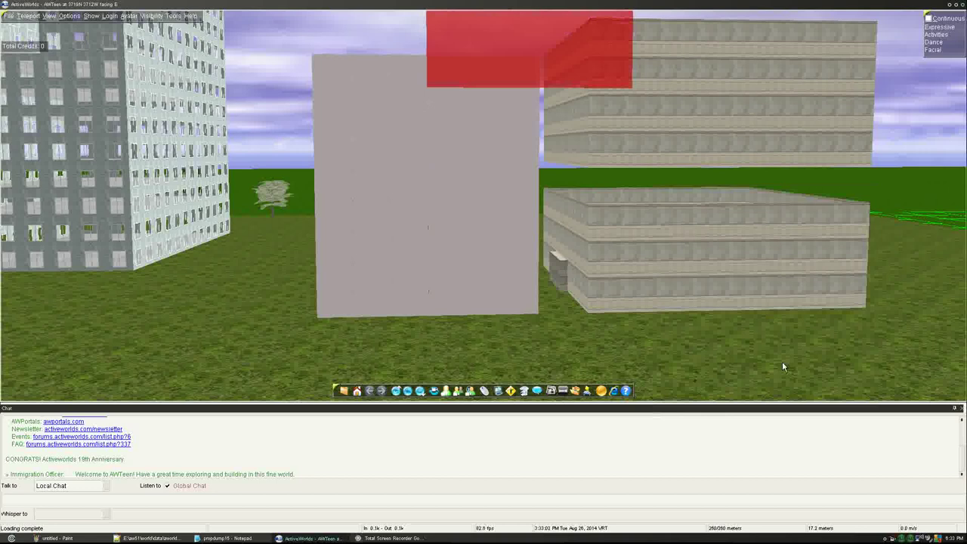
Lower the enlarged red panel to ground level at Y 0.46.
right_click(543, 70)
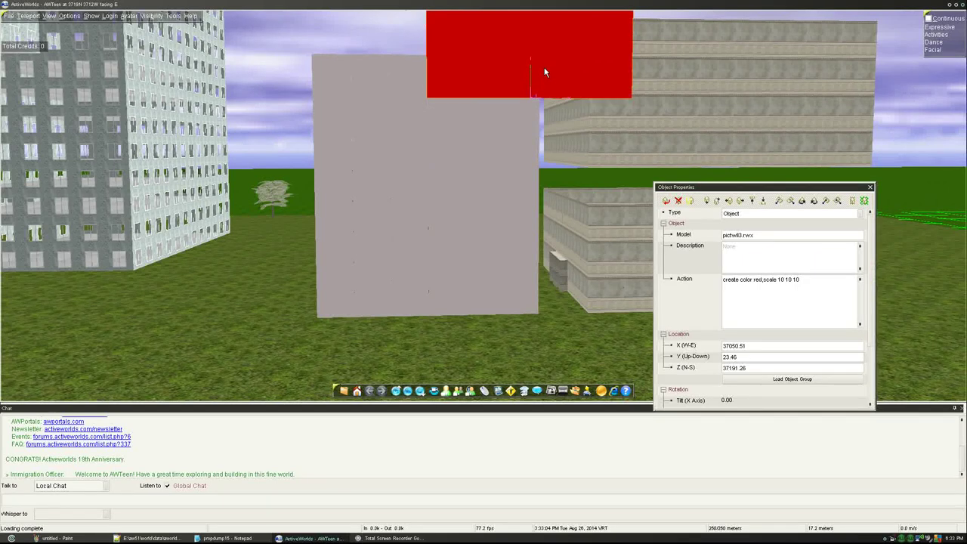
key("minus")
key("minus")
key("minus")
key("minus")
key("minus")
key("minus")
key("minus")
key("minus")
key("minus")
key("minus")
key("minus")
key("minus")
key("minus")
key("minus")
key("minus")
key("minus")
key("minus")
key("minus")
key("minus")
key("minus")
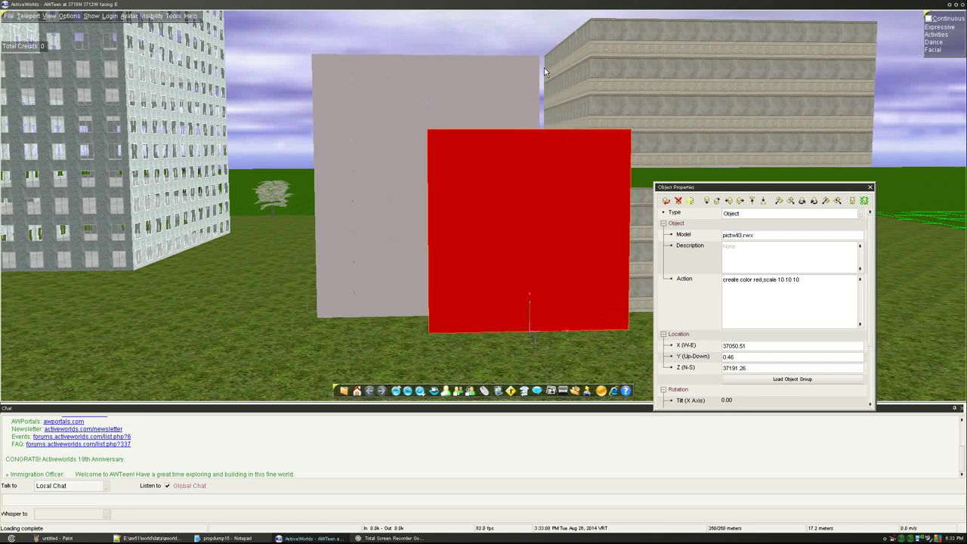
Move the red panel north to Z 37203.45 and east to the grey wall, leave it slightly in front, and deselect it.
key("Left")
key("Left")
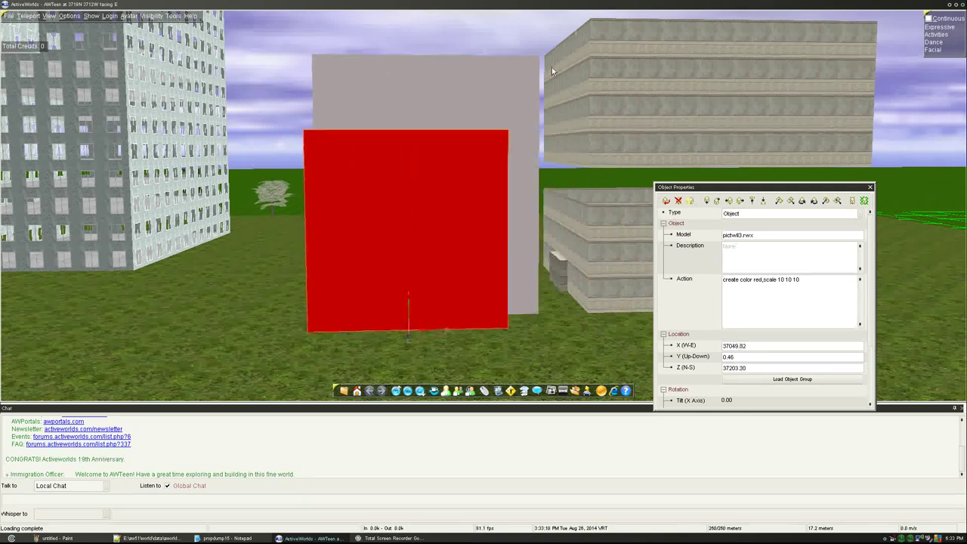
key("Up")
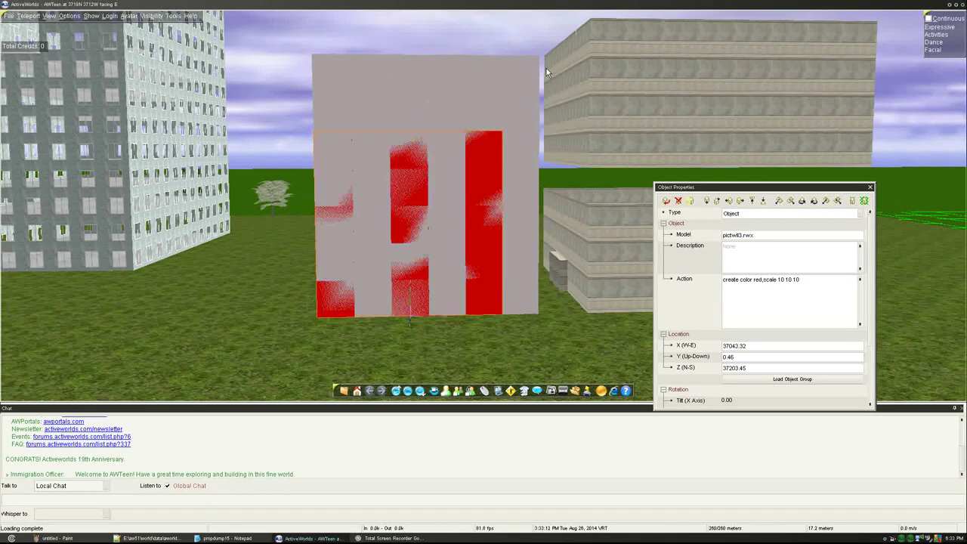
key("Down")
left_click(572, 225)
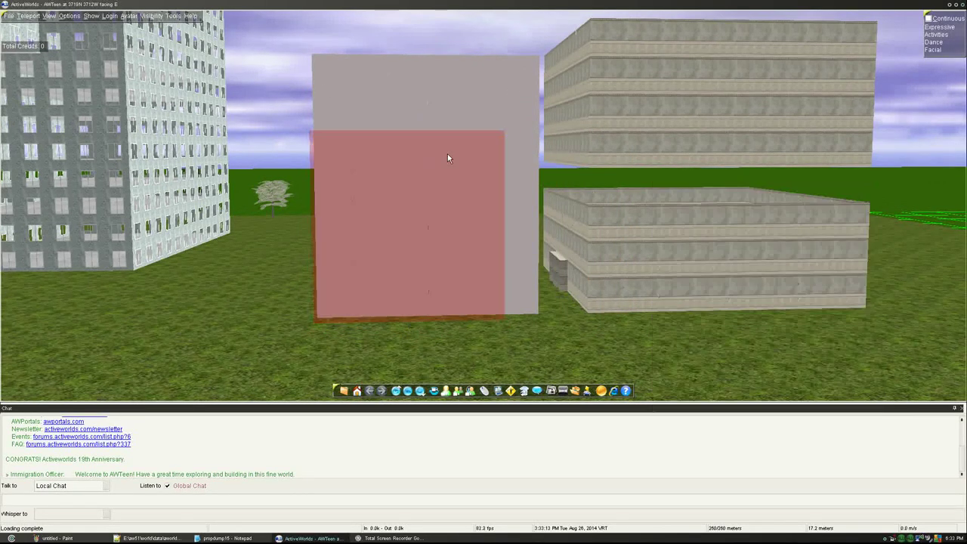
Delete the grey wall panels in the two rows that extend above the red panel.
right_click(332, 90)
key("Delete")
right_click(364, 106)
key("Delete")
right_click(375, 69)
key("Delete")
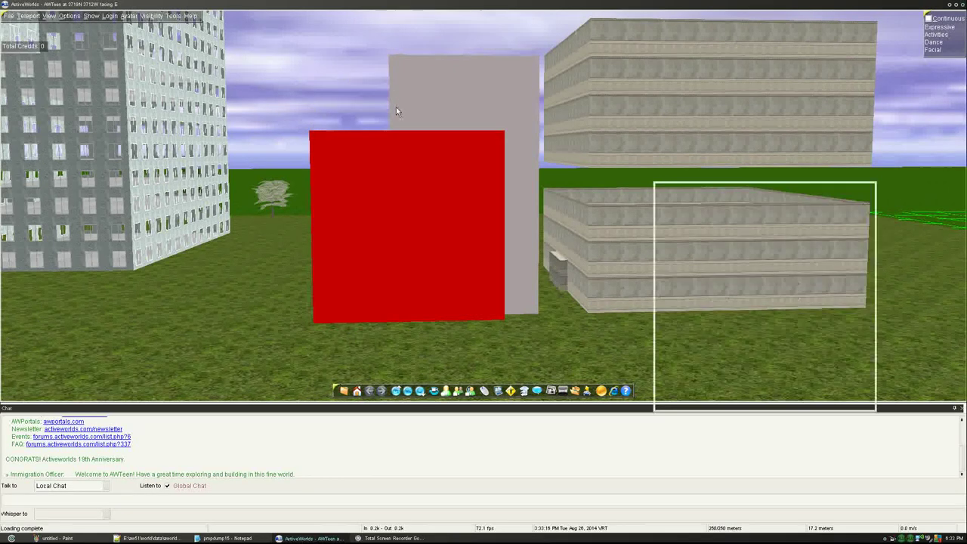
right_click(396, 106)
key("Delete")
right_click(412, 70)
key("Delete")
right_click(439, 77)
key("Delete")
right_click(443, 111)
key("Delete")
right_click(499, 106)
key("Delete")
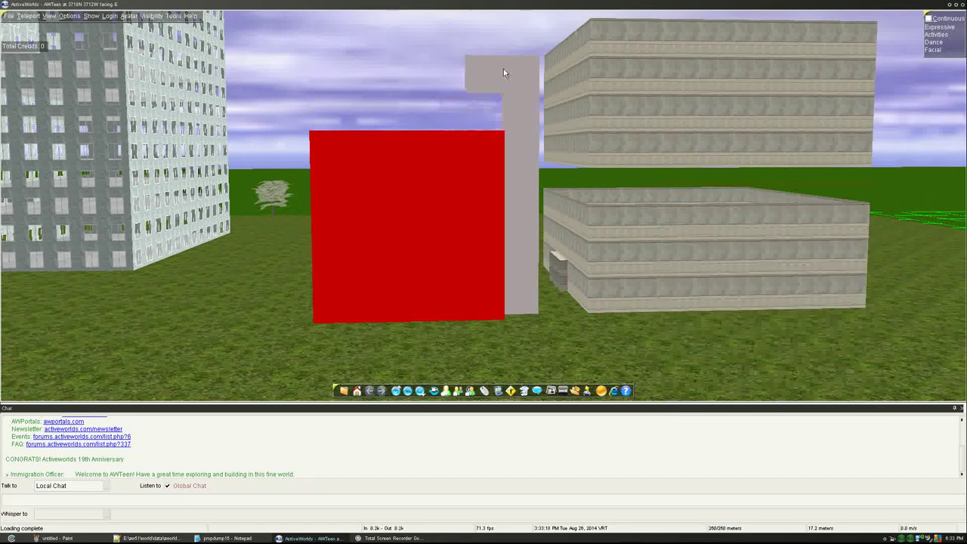
right_click(508, 71)
key("Delete")
right_click(490, 80)
key("Delete")
Delete the grey wall's southernmost column of panels that sticks out beside the red panel.
right_click(532, 156)
key("Delete")
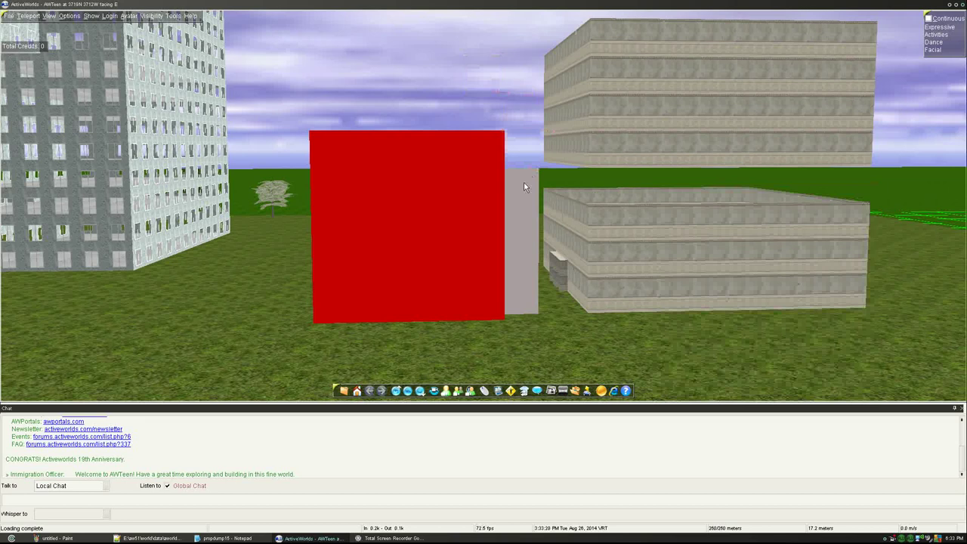
right_click(525, 188)
key("Delete")
right_click(525, 223)
right_click(526, 295)
key("Delete")
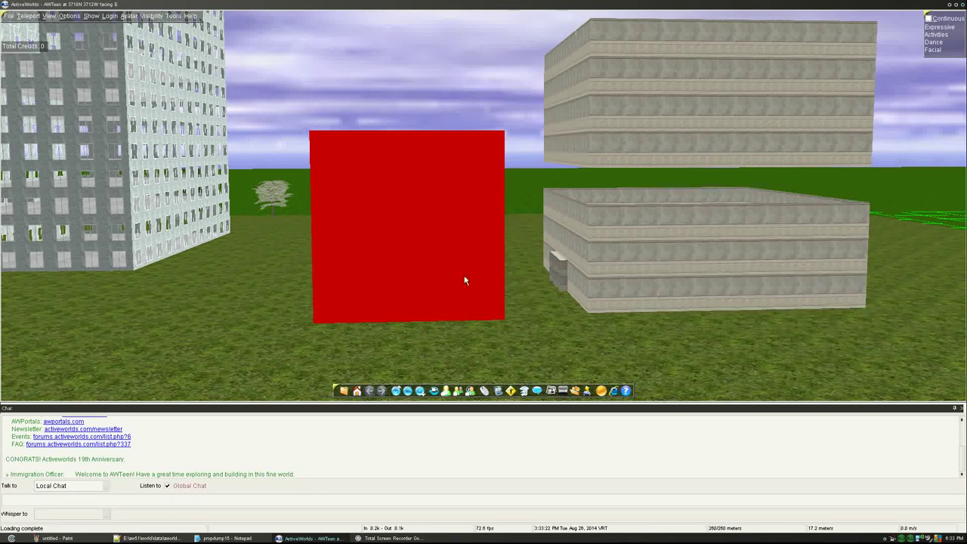
Move the red panel north to Z 37224.38 so it stands beside the grey wall, and deselect it.
right_click(464, 281)
key("Left")
key("Left")
key("Left")
key("Left")
key("Left")
key("Left")
key("Left")
key("Left")
key("Left")
key("Left")
key("Left")
key("Left")
key("Left")
key("Left")
key("Left")
key("Left")
key("Left")
key("Left")
key("Left")
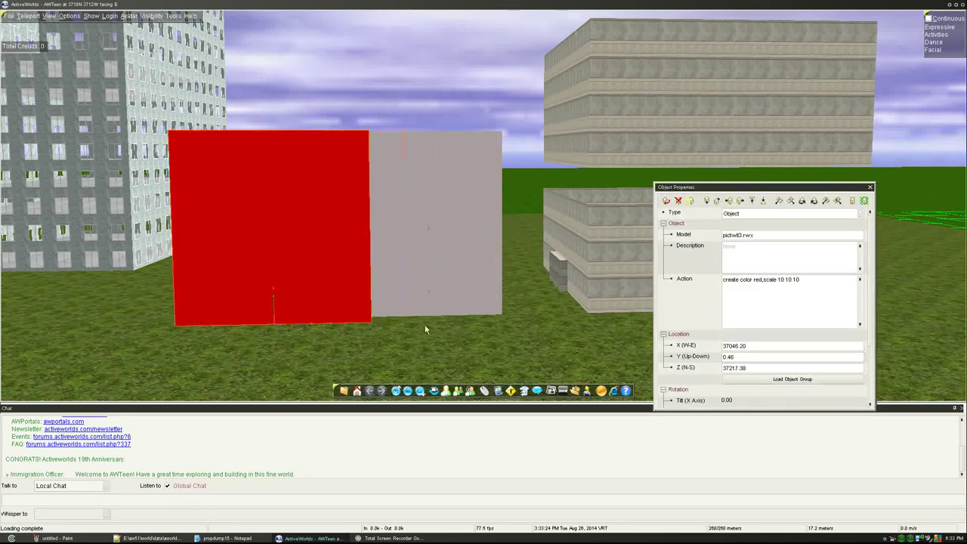
right_click(227, 237)
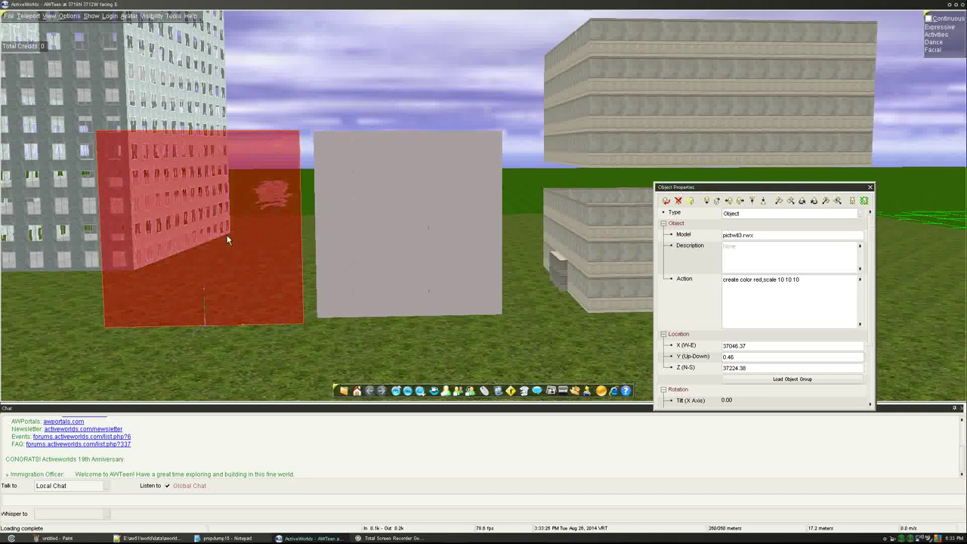
left_click(392, 355)
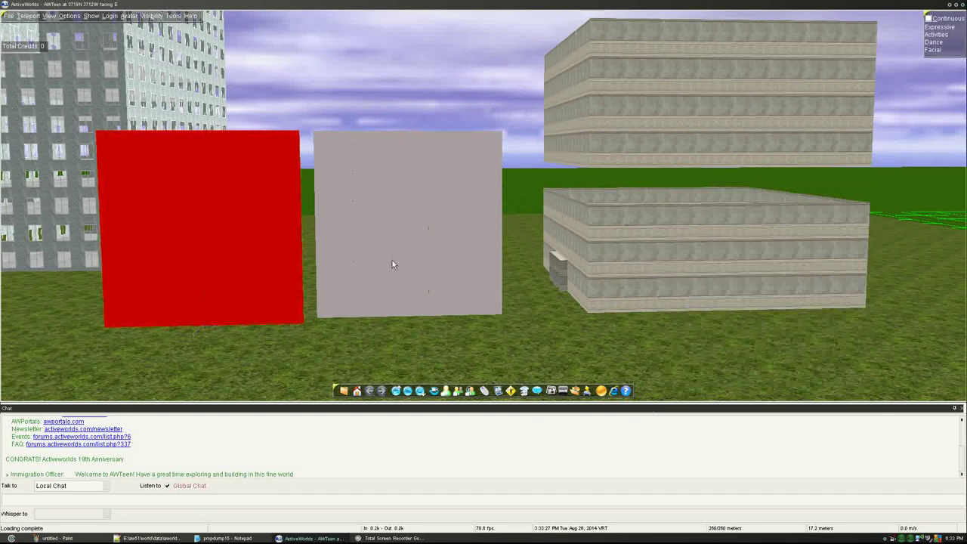
Select the grey wall's 25 panels as one group, leaving out other objects.
left_click(386, 188)
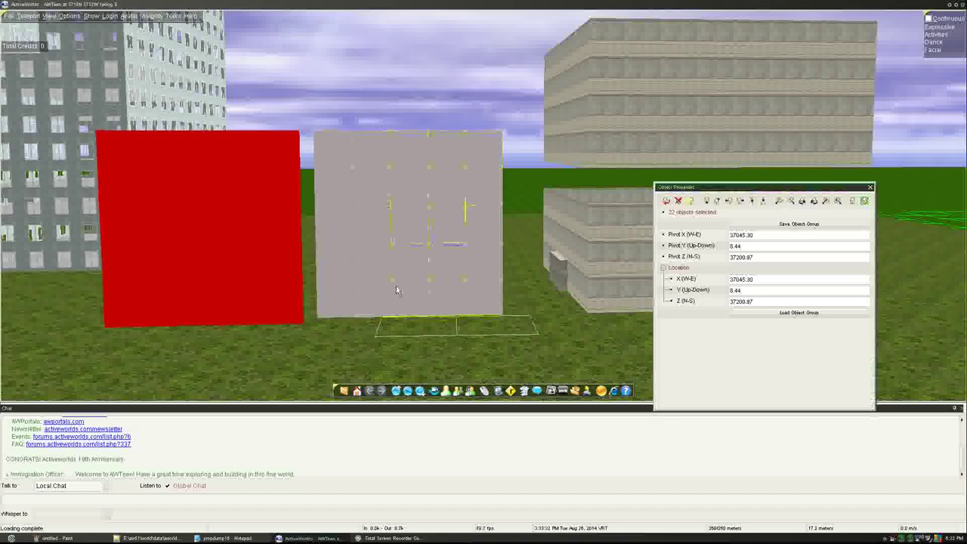
left_click(330, 190, "ctrl")
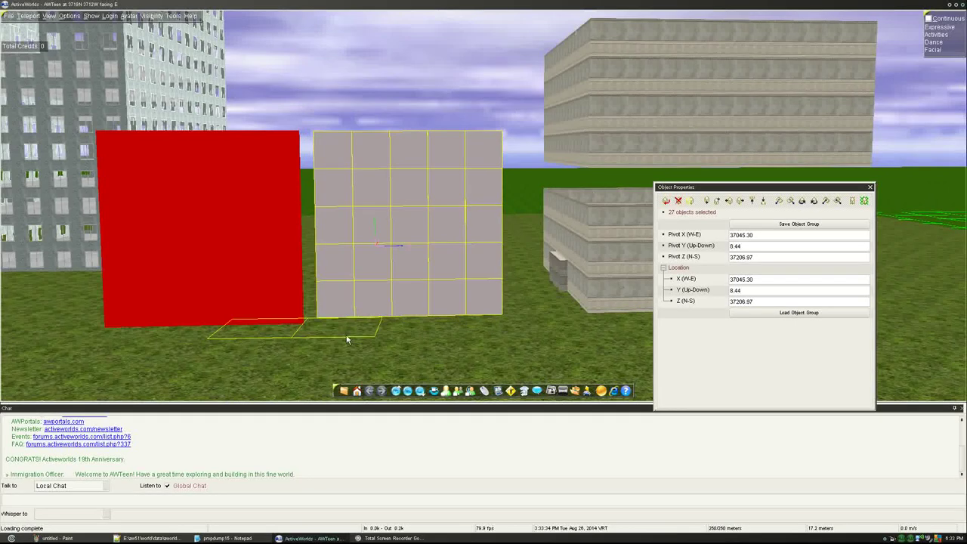
left_click(280, 329, "ctrl")
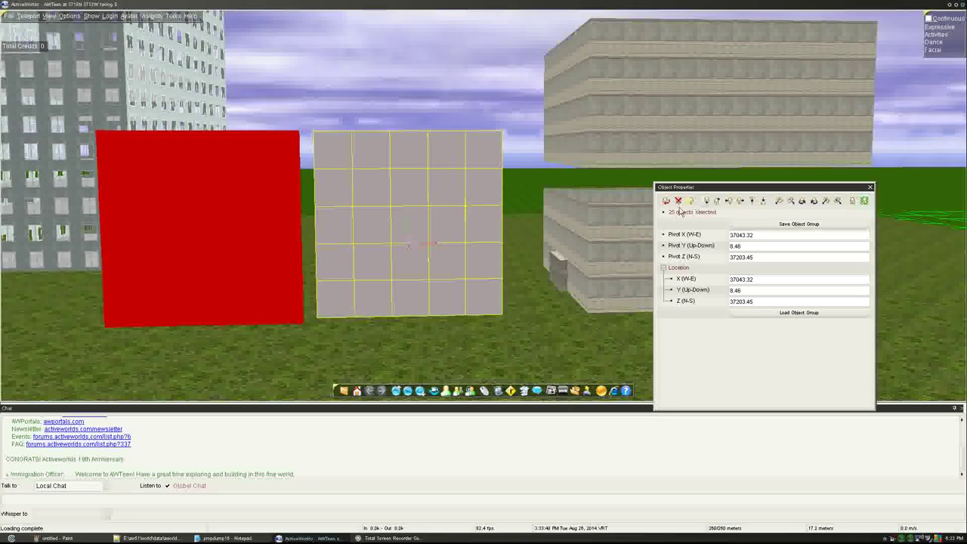
Move the red panel east to X 37043.86 and south to Z 37223.95, closer to the grey wall, and deselect it.
left_click(267, 251)
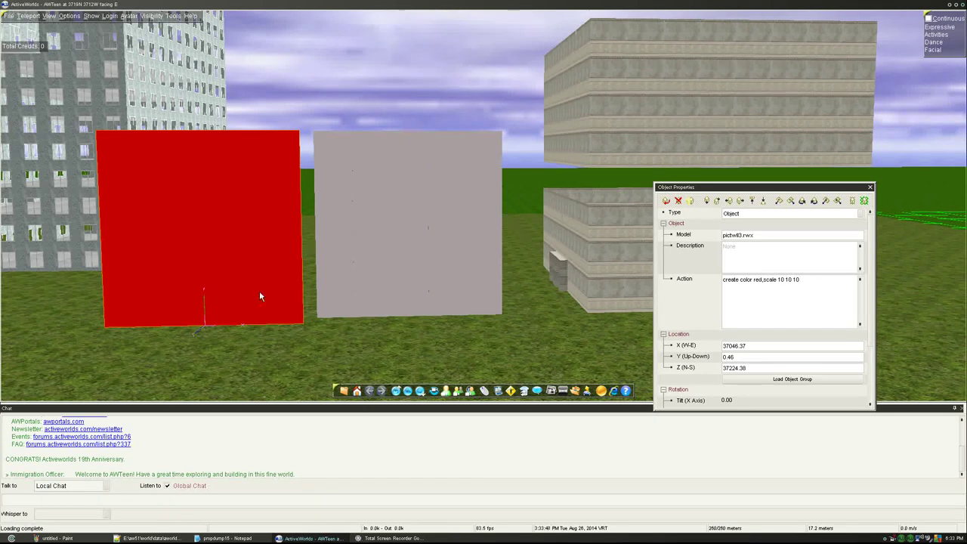
key("Up")
key("Up")
key("Up")
key("Up")
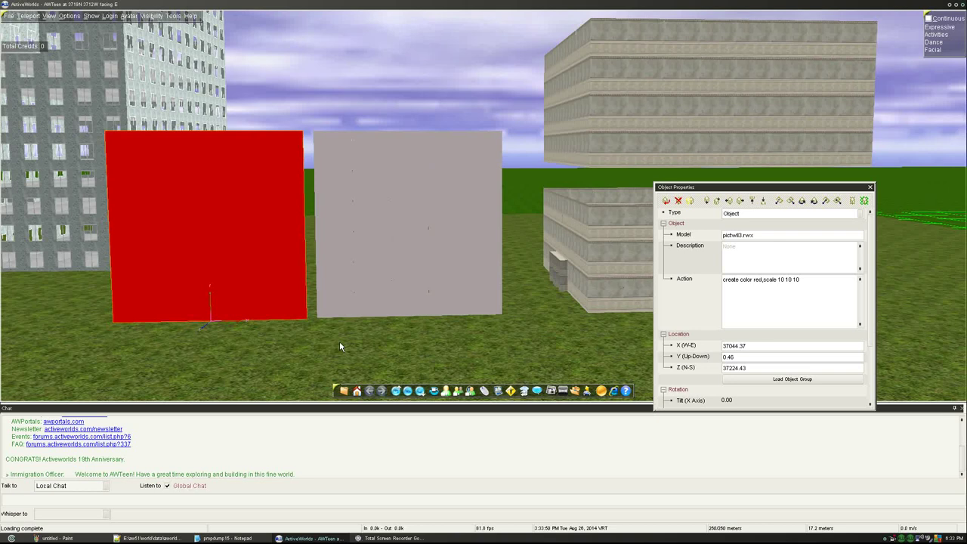
key("Right")
key("Right")
key("Left")
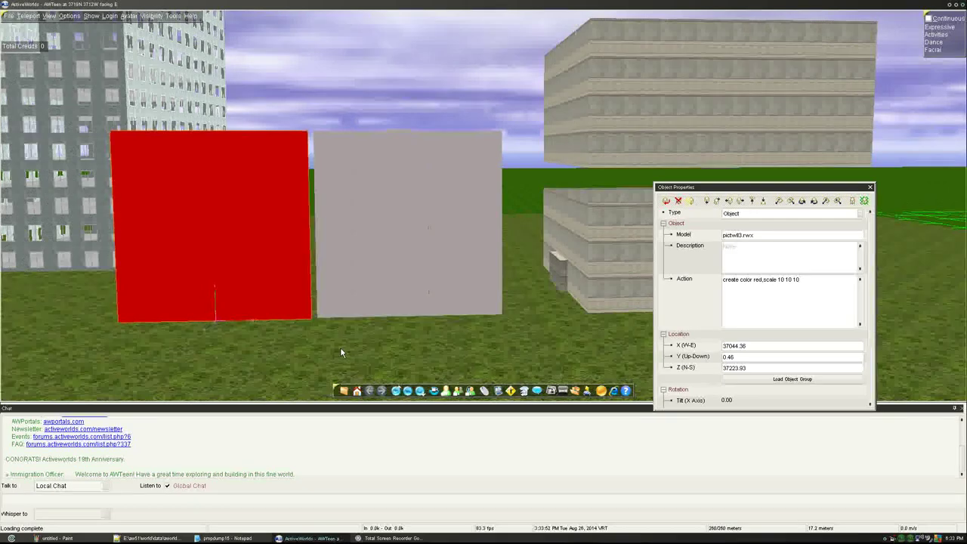
key("Up")
key("Right")
key("Left")
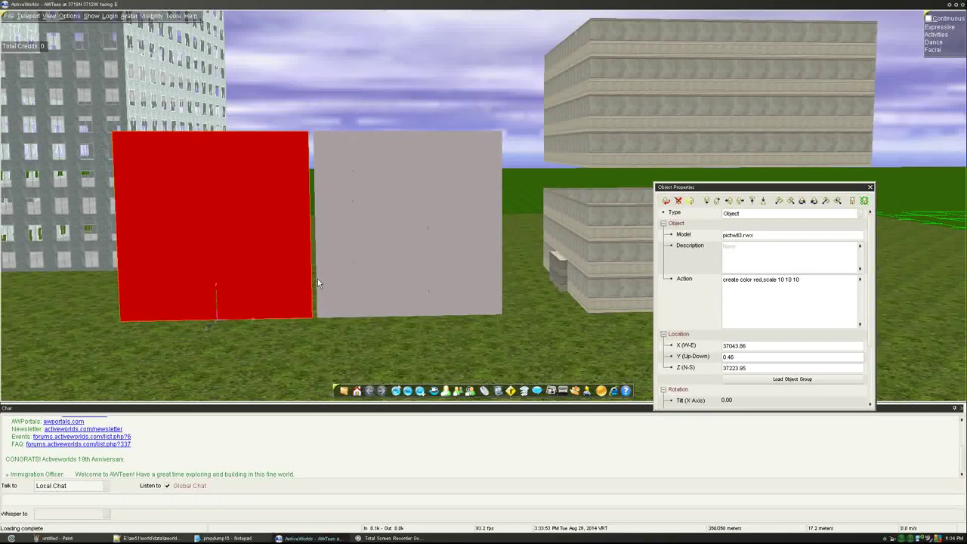
left_click(328, 331)
Examine the red panel's model name and action in its object properties, leaving them as they are, and close the properties.
right_click(263, 260)
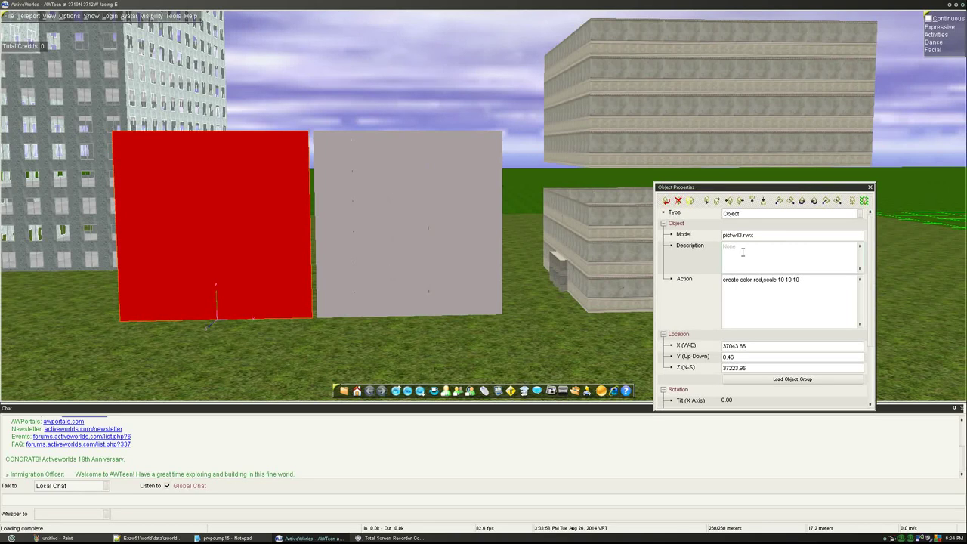
left_click_drag(763, 236, 687, 238)
left_click(785, 248)
double_click(775, 235)
left_click(786, 237)
left_click_drag(782, 234, 646, 243)
left_click(757, 253)
left_click_drag(815, 279, 677, 237)
left_click(768, 236)
double_click(748, 236)
type("co")
type("b")
key("BackSpace")
key("BackSpace")
key("BackSpace")
type("x")
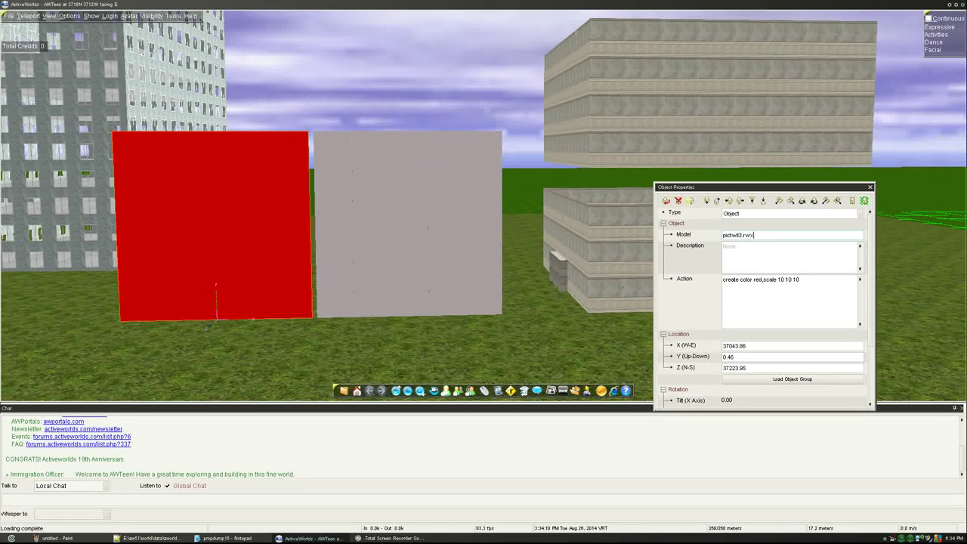
key("Escape")
right_click(287, 262)
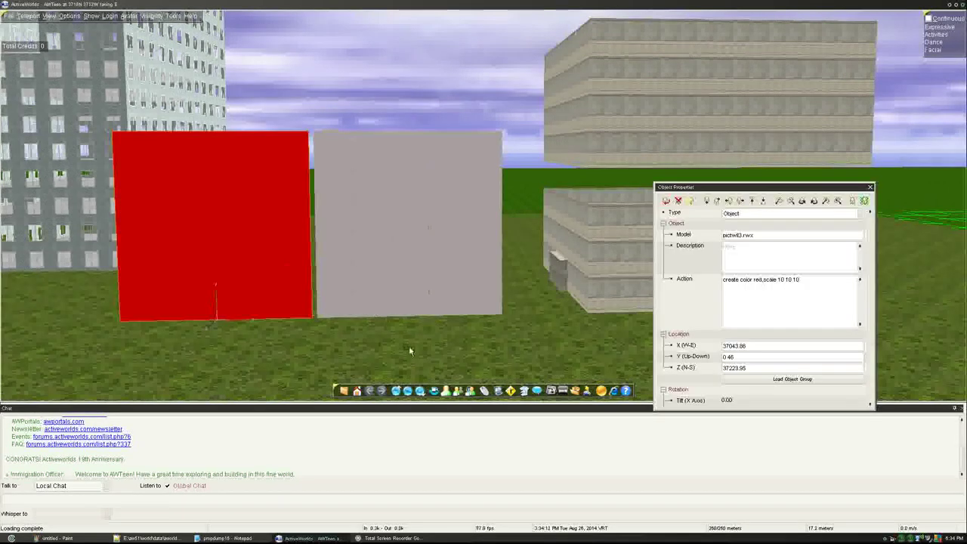
key("Escape")
Select the ten grey panels in the wall's two lowest rows together.
right_click(386, 257)
right_click(363, 296)
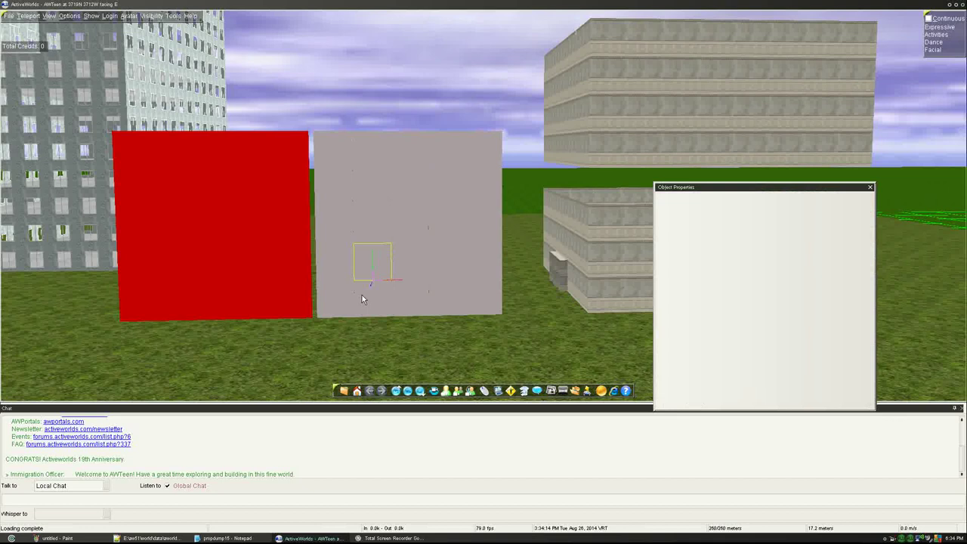
key("Escape")
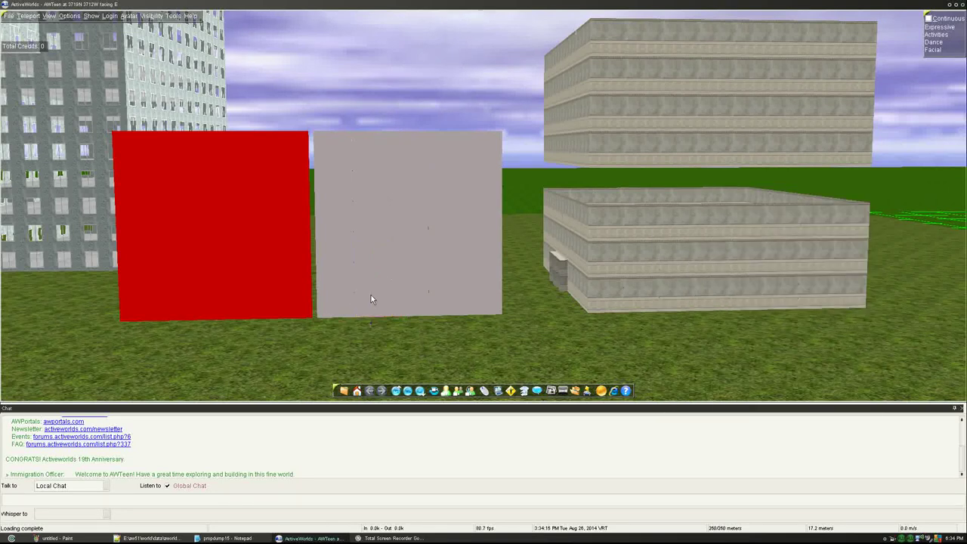
right_click(347, 300)
right_click(412, 301, "ctrl")
right_click(450, 300, "ctrl")
right_click(477, 300, "ctrl")
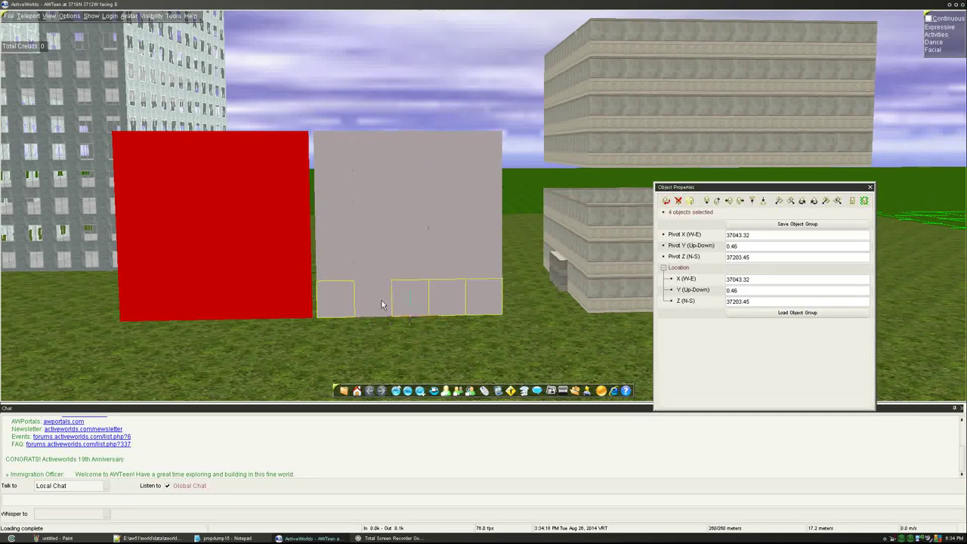
right_click(380, 304, "ctrl")
right_click(339, 263, "ctrl")
right_click(377, 264, "ctrl")
left_click(485, 261, "ctrl")
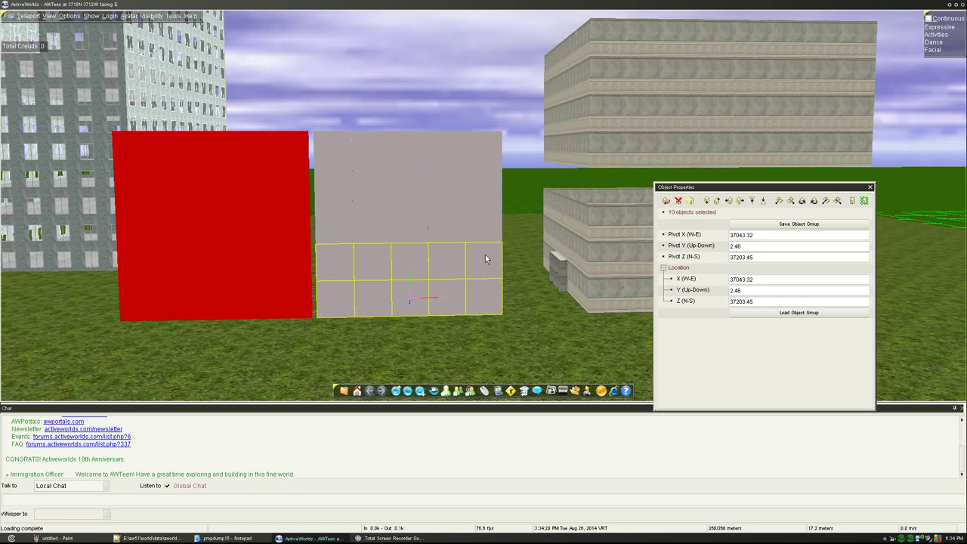
Add the grey wall's three upper rows to the selection so that all 25 panels are selected.
left_click(484, 226, "ctrl")
left_click(434, 237, "ctrl")
left_click(411, 235, "ctrl")
right_click(369, 231, "ctrl")
right_click(330, 230, "ctrl")
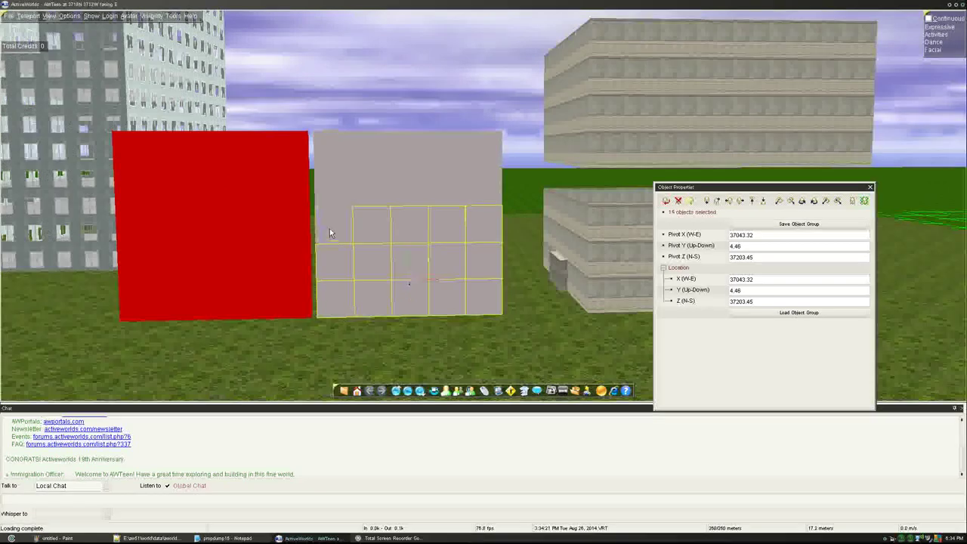
right_click(333, 193, "ctrl")
right_click(366, 189, "ctrl")
right_click(400, 198, "ctrl")
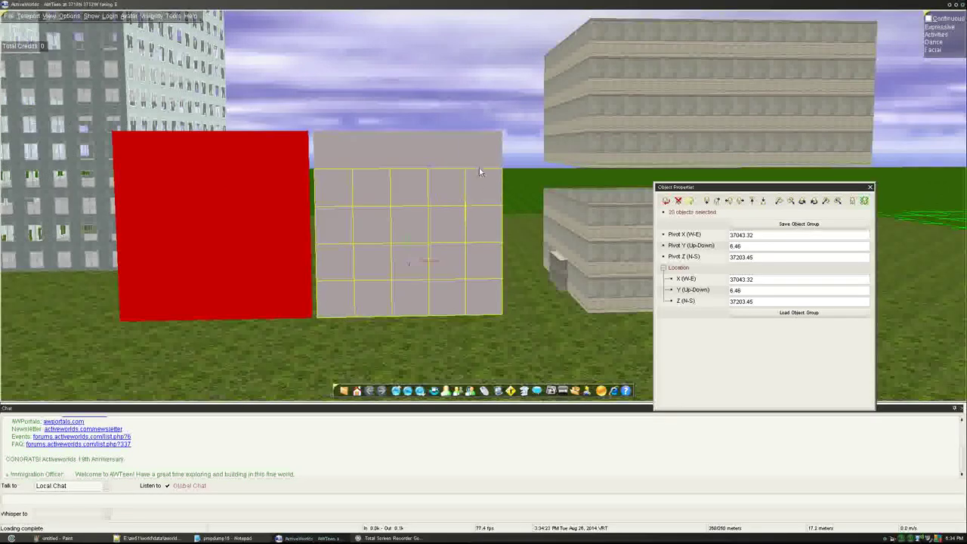
left_click(476, 166, "ctrl")
left_click(333, 149, "ctrl")
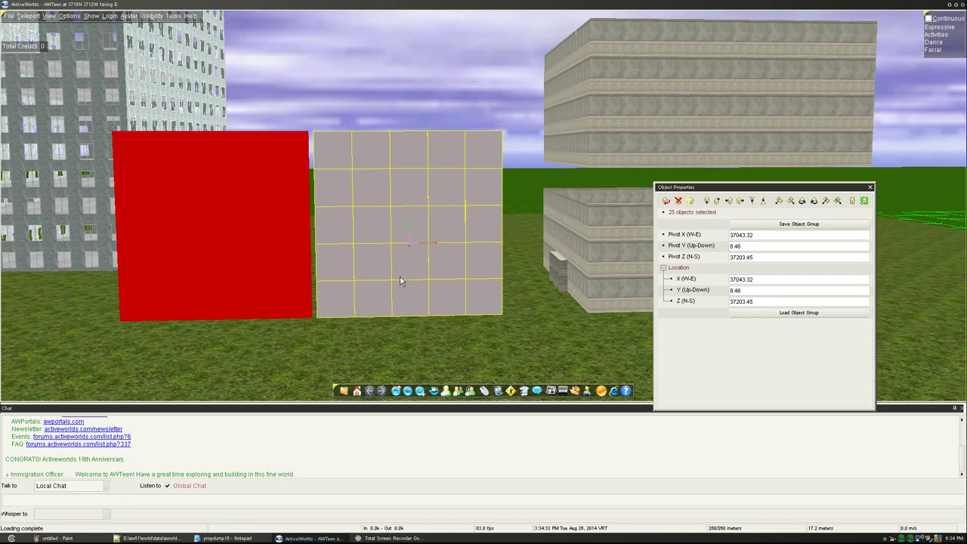
Compare the object properties of the scaled red panel with those of a single grey panel, and deselect everything.
left_click(254, 188)
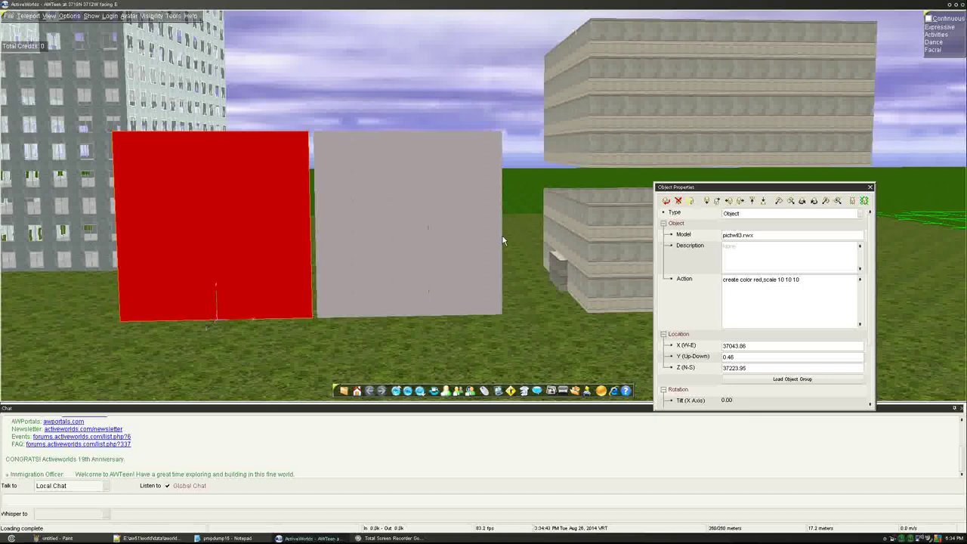
left_click(520, 246)
left_click(278, 234)
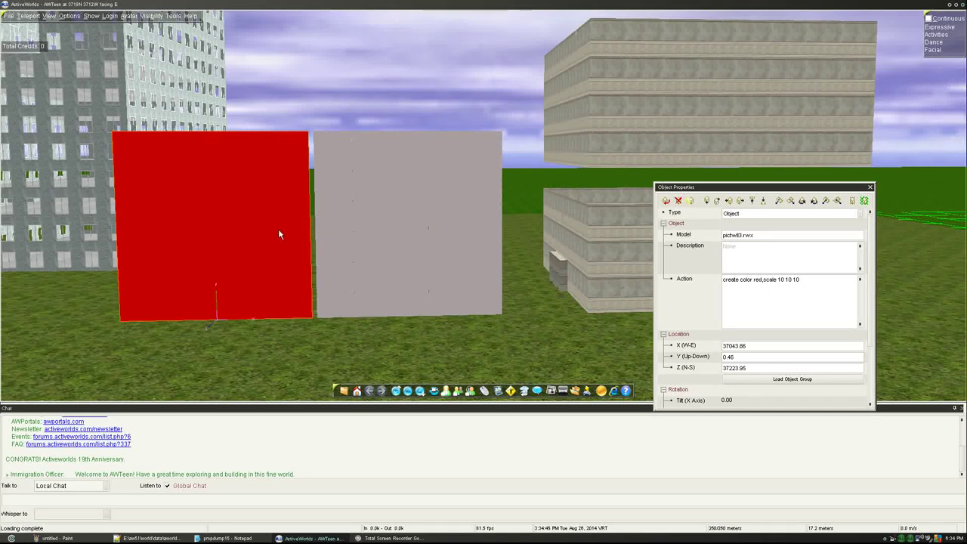
left_click(348, 272)
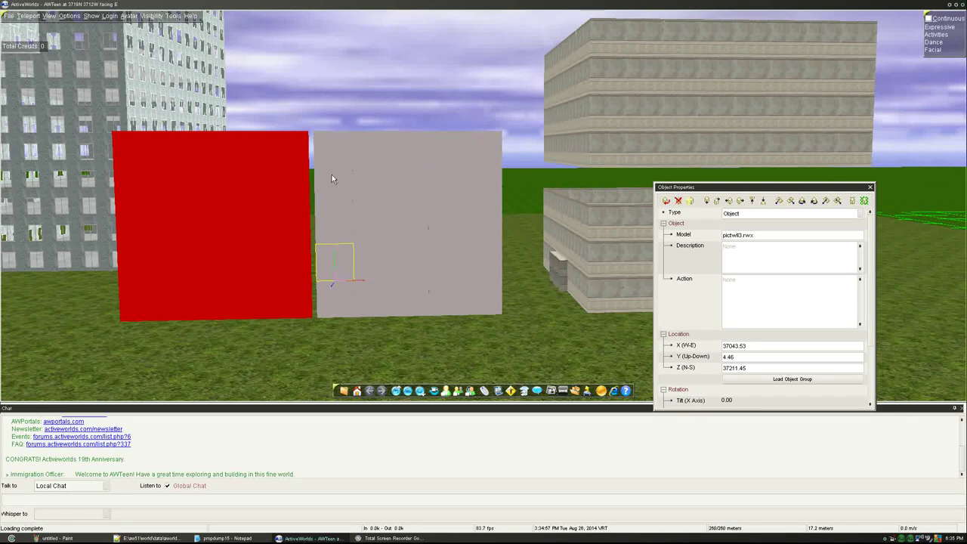
left_click(362, 315)
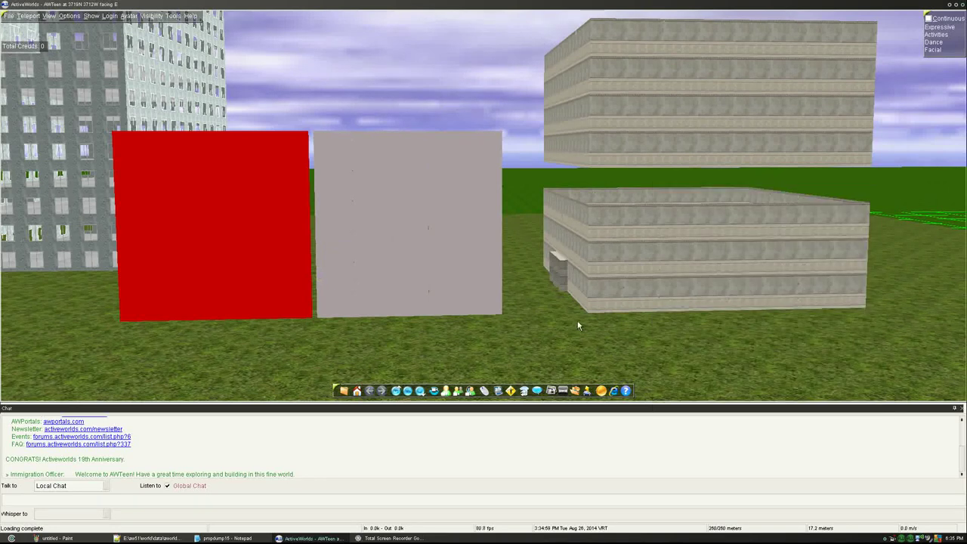
key("Right")
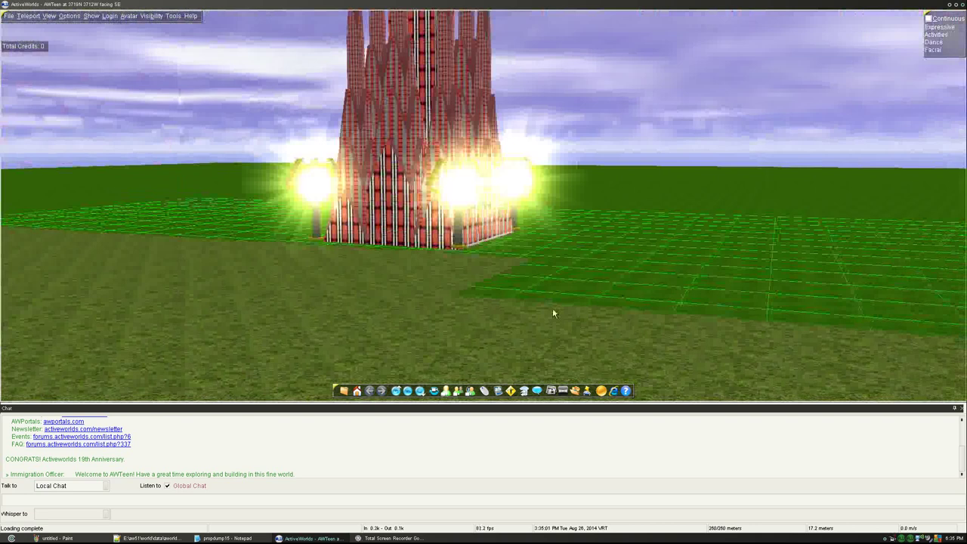
key("Right")
key("Right")
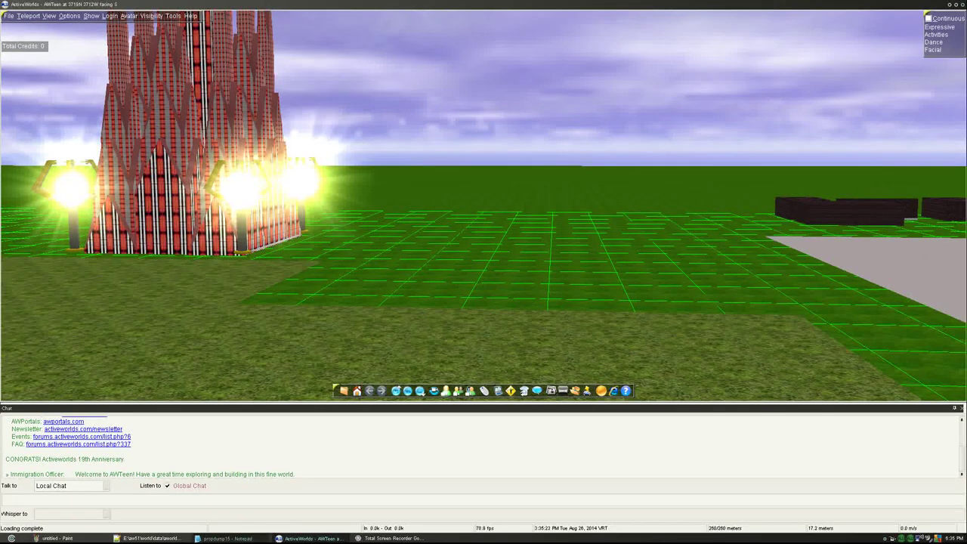
Switch to the propdump15 file in Notepad and highlight the last of the palmitreee lines.
left_click(224, 538)
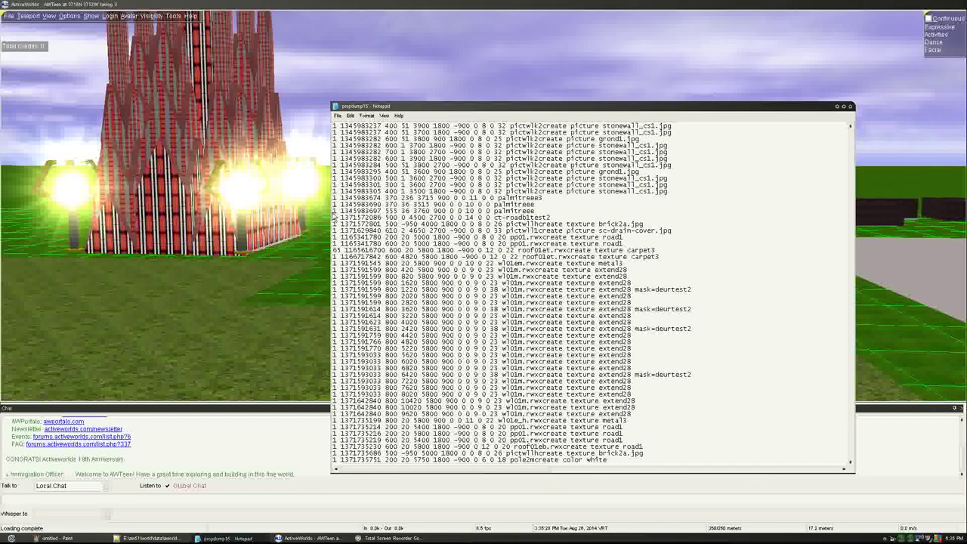
left_click_drag(333, 210, 550, 213)
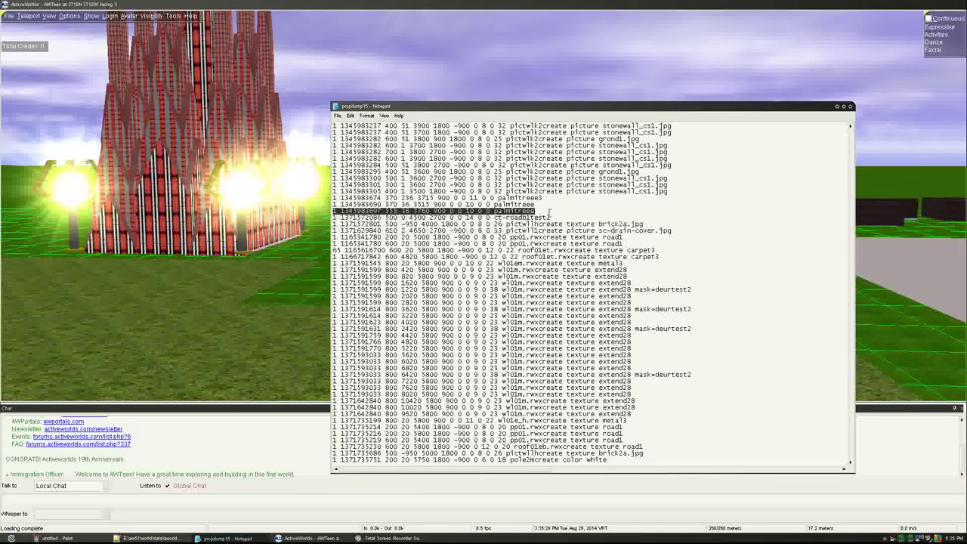
left_click(550, 212)
scroll(561, 271, "up", 3)
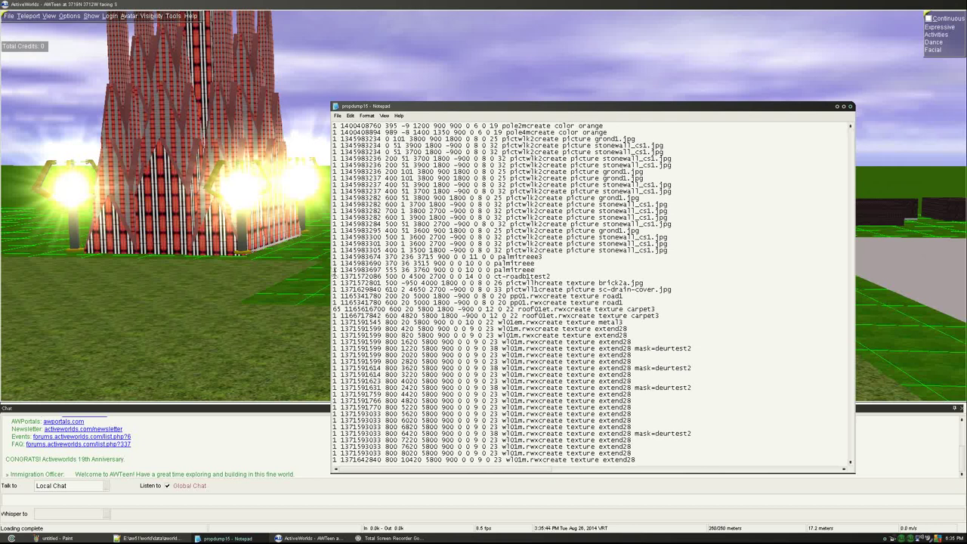
Highlight the timestamp and the first coordinate in the last palmitreee line in turn to tell the two fields apart.
left_click_drag(334, 271, 381, 270)
left_click_drag(386, 269, 388, 269)
double_click(392, 270)
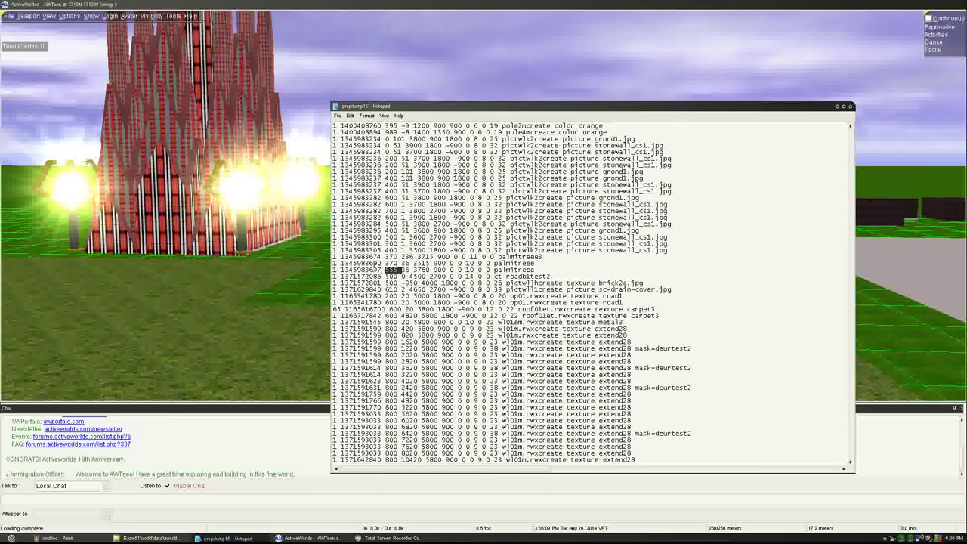
double_click(374, 268)
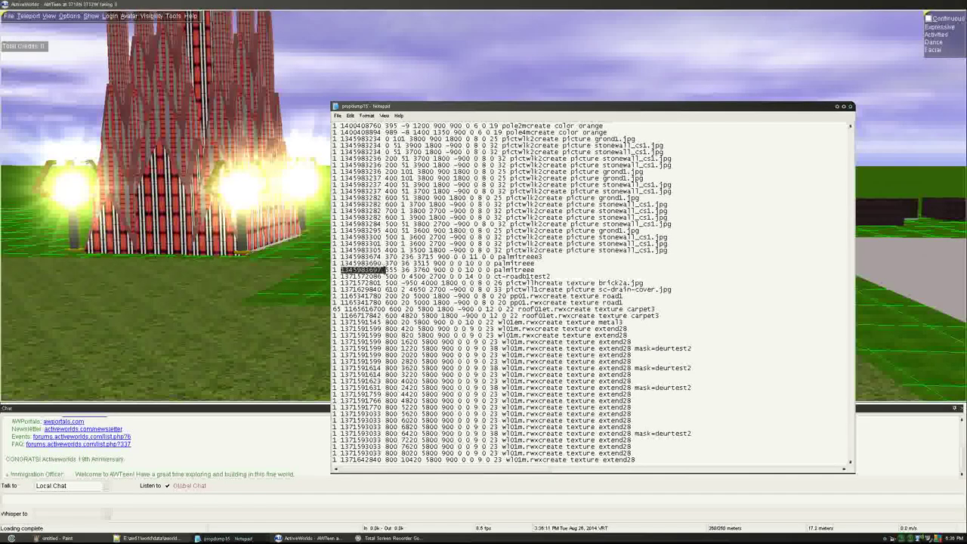
double_click(391, 270)
double_click(366, 270)
double_click(393, 269)
left_click_drag(340, 270, 382, 270)
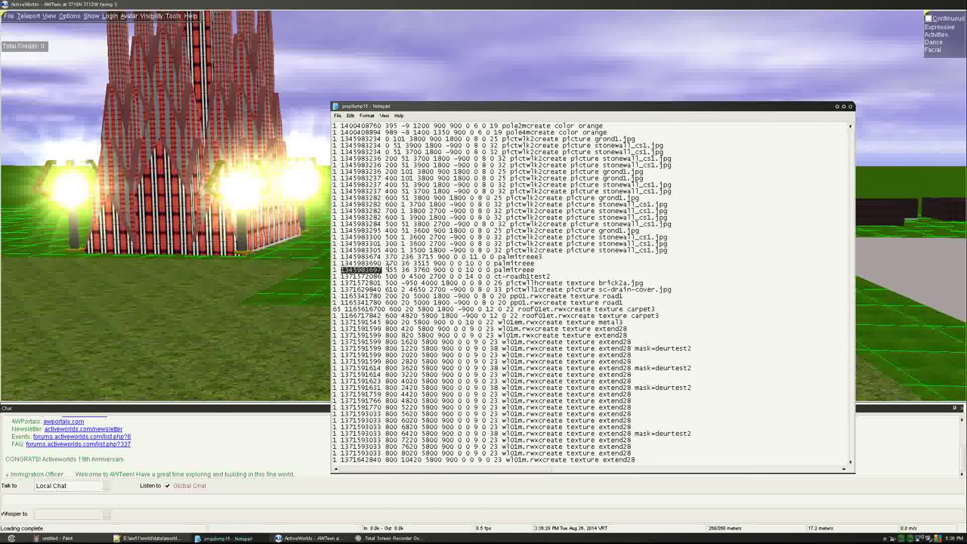
Highlight the coordinate and rotation values of the last palmitreee line one after another.
double_click(389, 270)
double_click(404, 269)
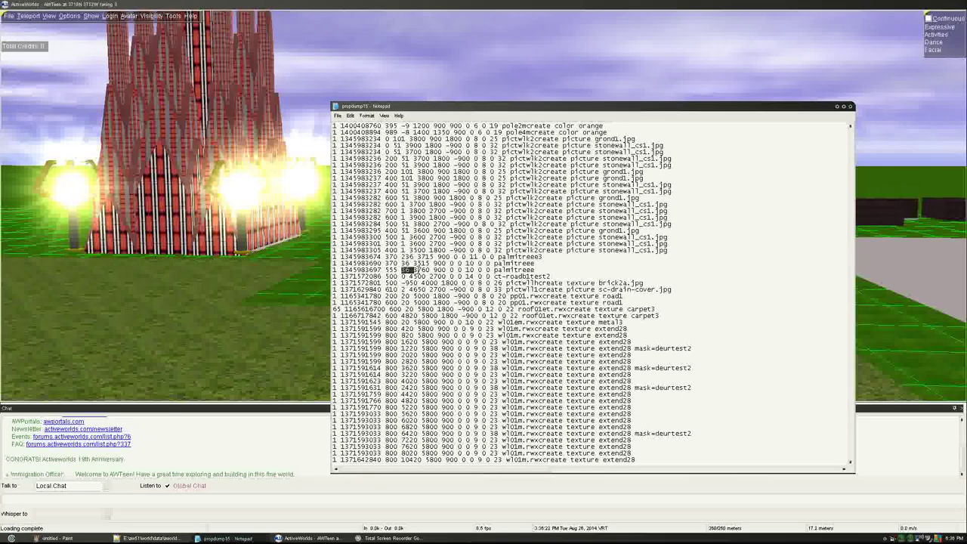
double_click(421, 269)
left_click(443, 269)
double_click(442, 269)
double_click(451, 269)
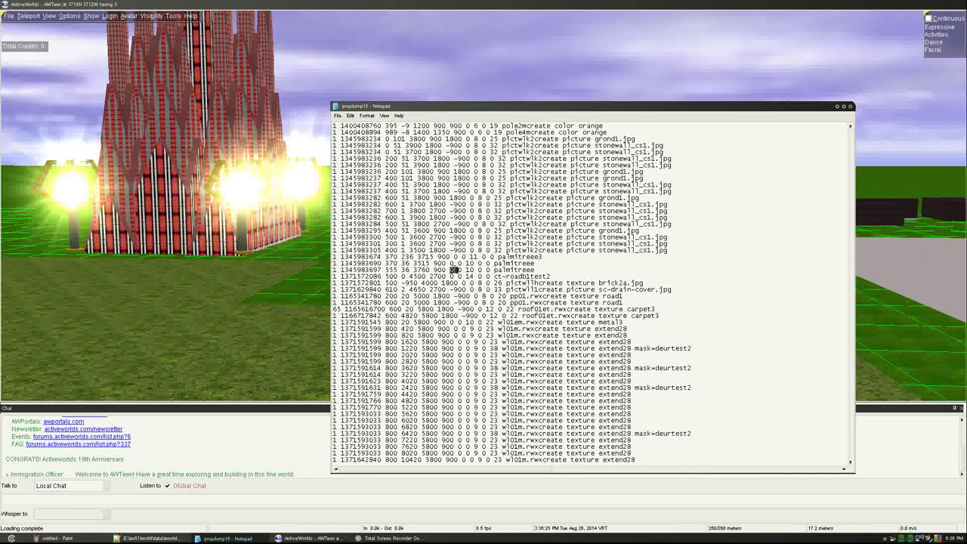
left_click(482, 270)
Examine the ct-roadb1test2 line and highlight its object name.
left_click_drag(553, 276, 406, 275)
left_click(334, 277)
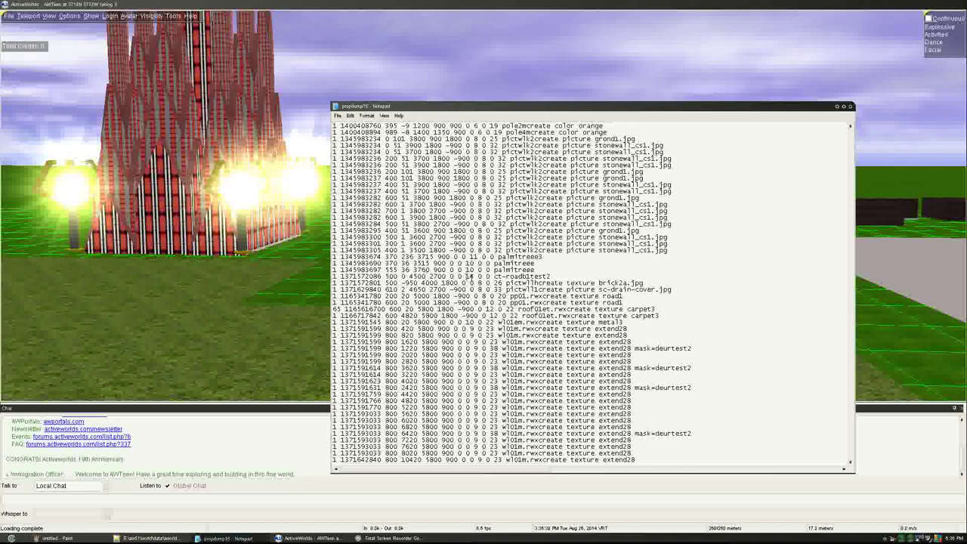
left_click_drag(494, 276, 555, 277)
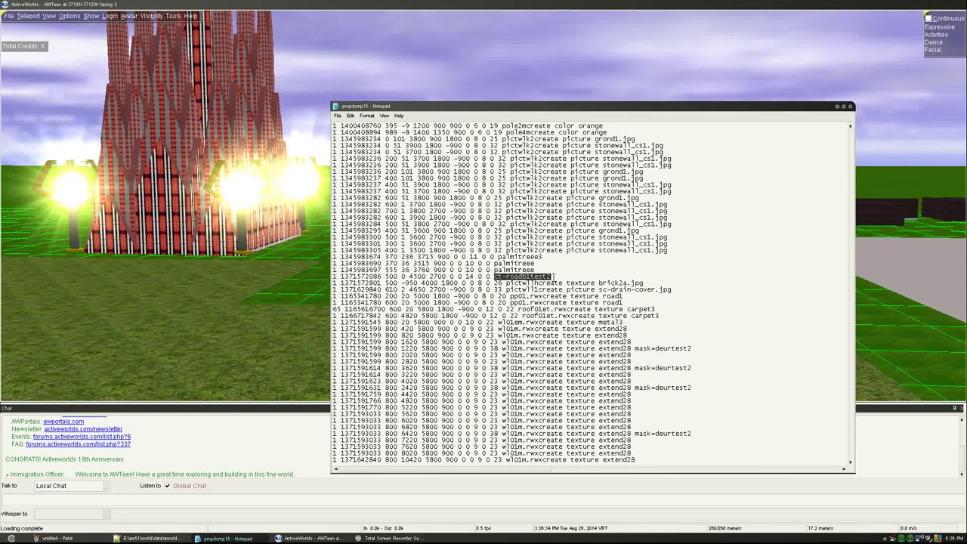
left_click(526, 291)
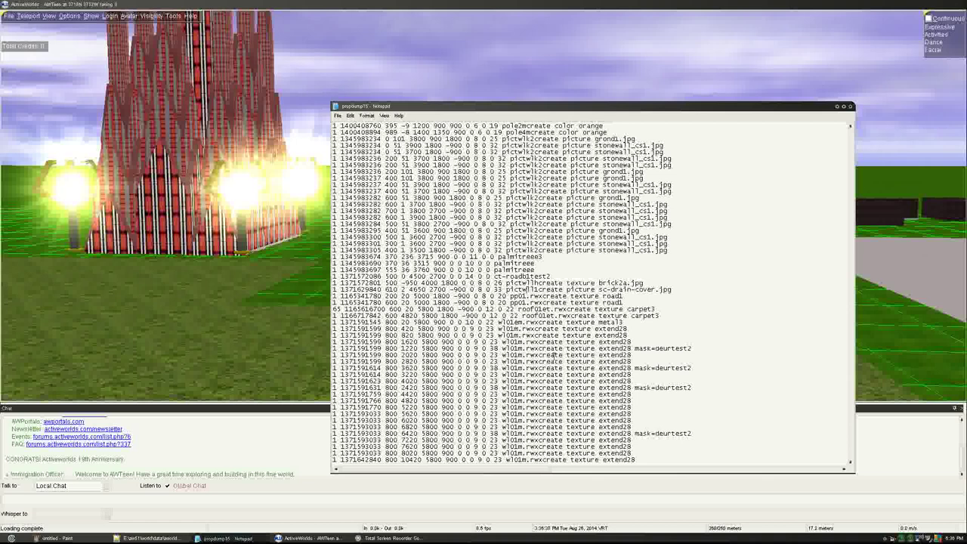
Examine the extend28 texture lines and highlight the wl01m.rwx object name in one of them.
left_click_drag(505, 354, 700, 353)
left_click(527, 350)
left_click(701, 352)
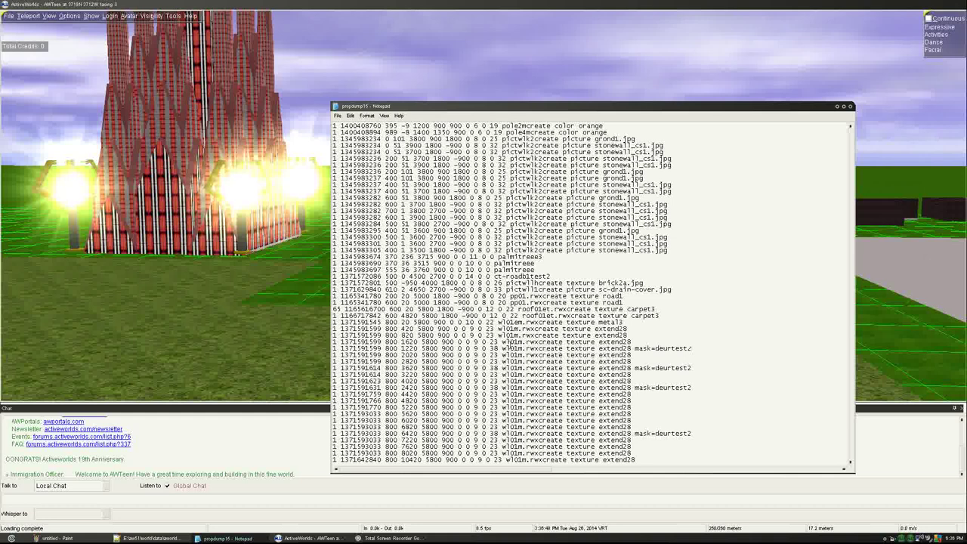
left_click_drag(503, 342, 535, 343)
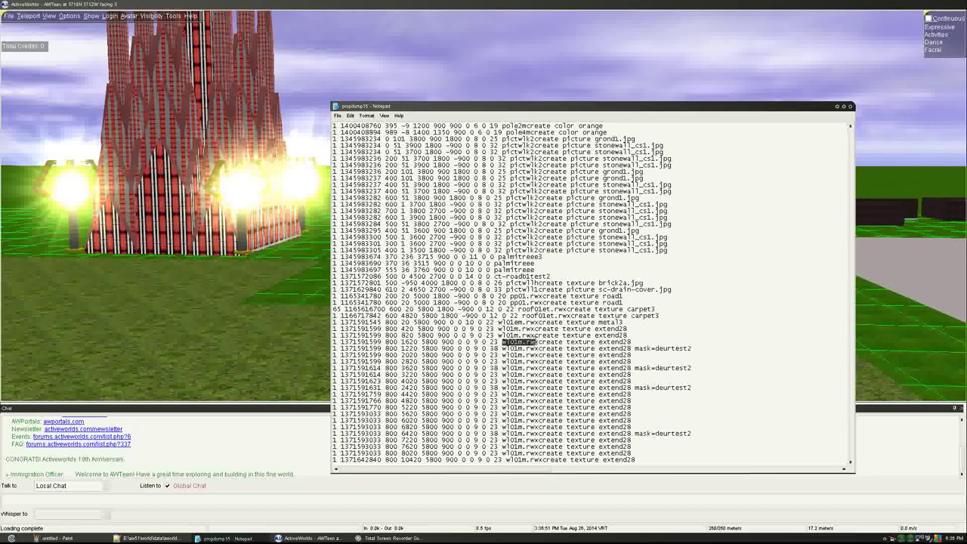
left_click(538, 342)
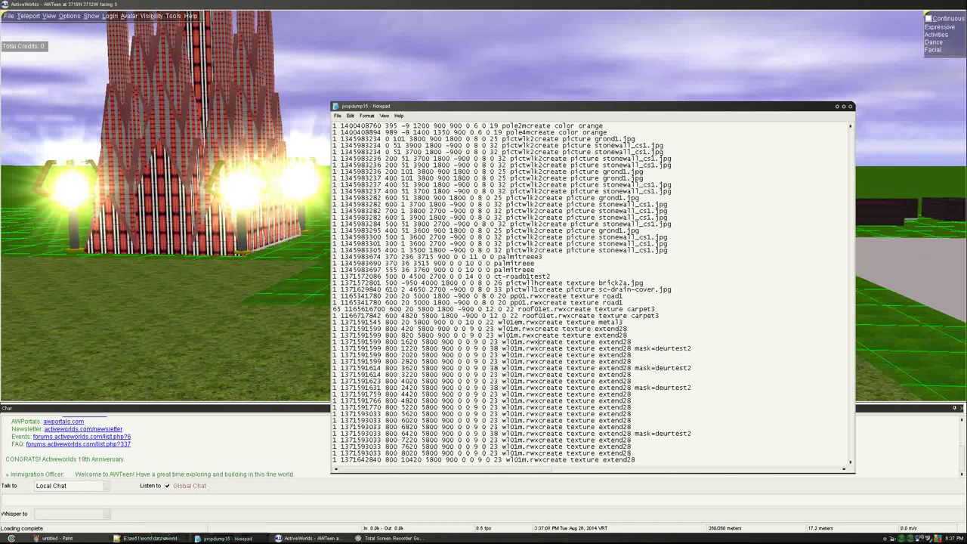
Switch to the aws_cell.MYD file in Notepad++, maximize its window and look through the first object records.
left_click(154, 538)
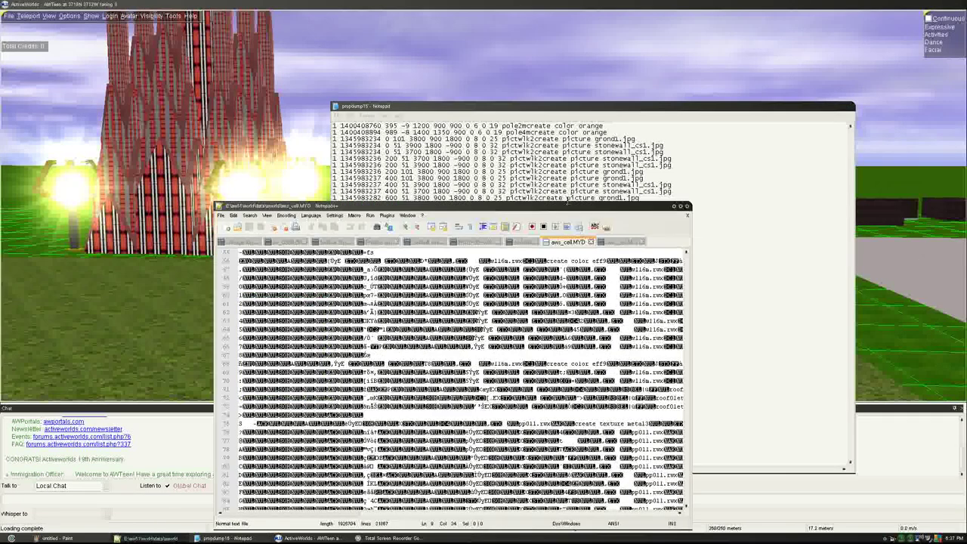
double_click(567, 205)
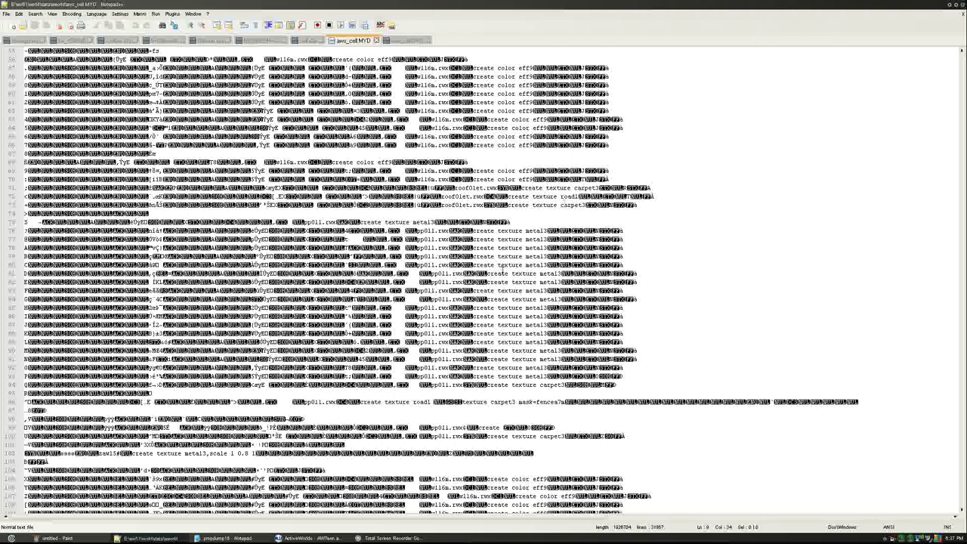
left_click(20, 300)
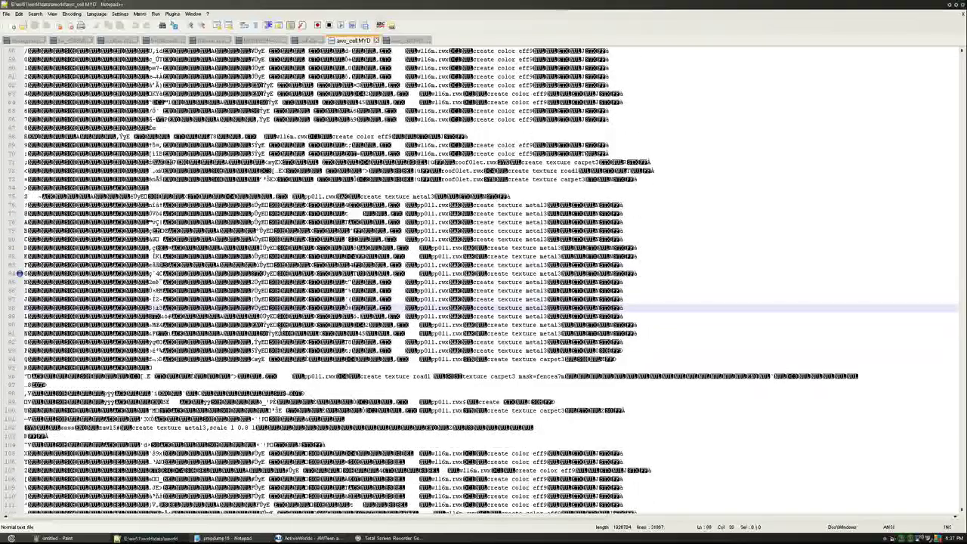
scroll(491, 288, "up", 8)
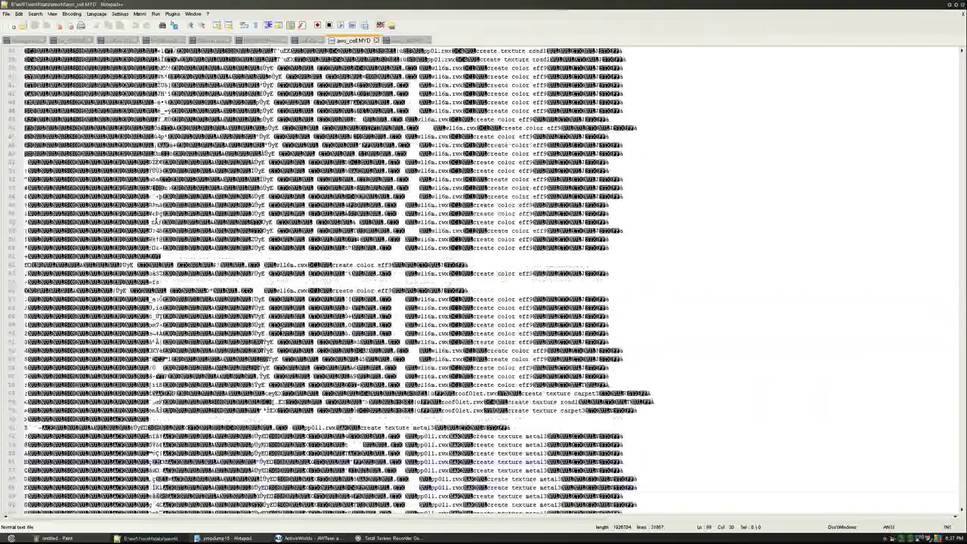
scroll(492, 288, "up", 5)
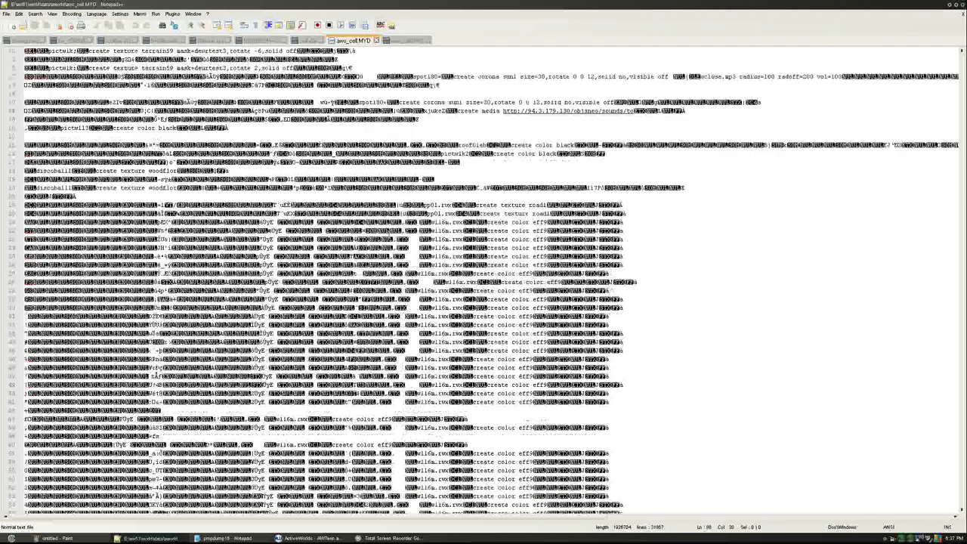
scroll(154, 376, "down", 3)
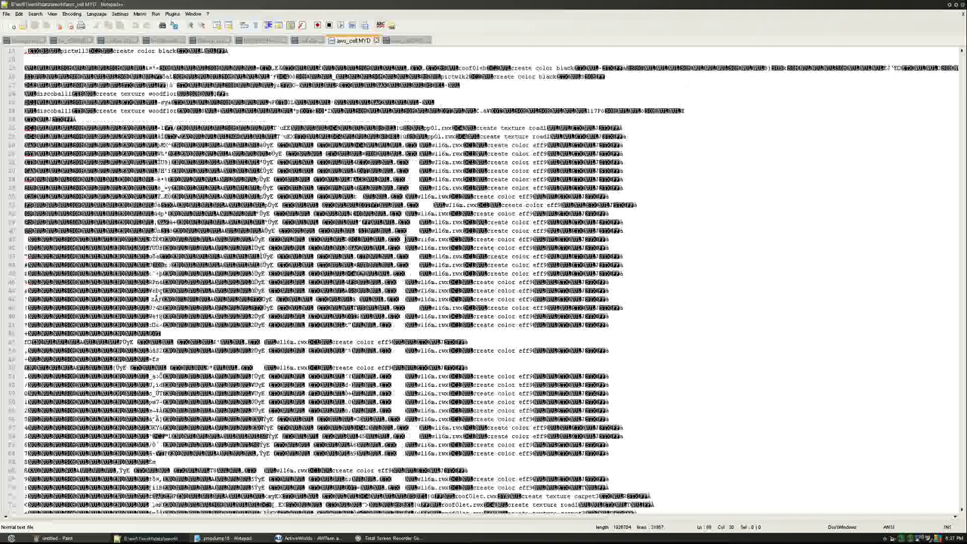
scroll(408, 238, "down", 3)
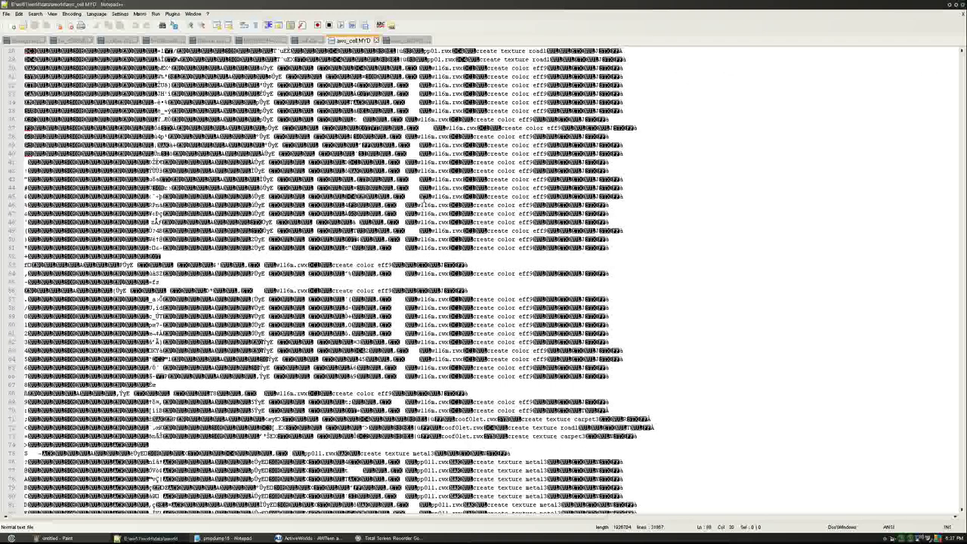
Highlight the word color and the value eff9 in the wl16m.rwx records to examine their create commands.
left_click(372, 222)
left_click(498, 238)
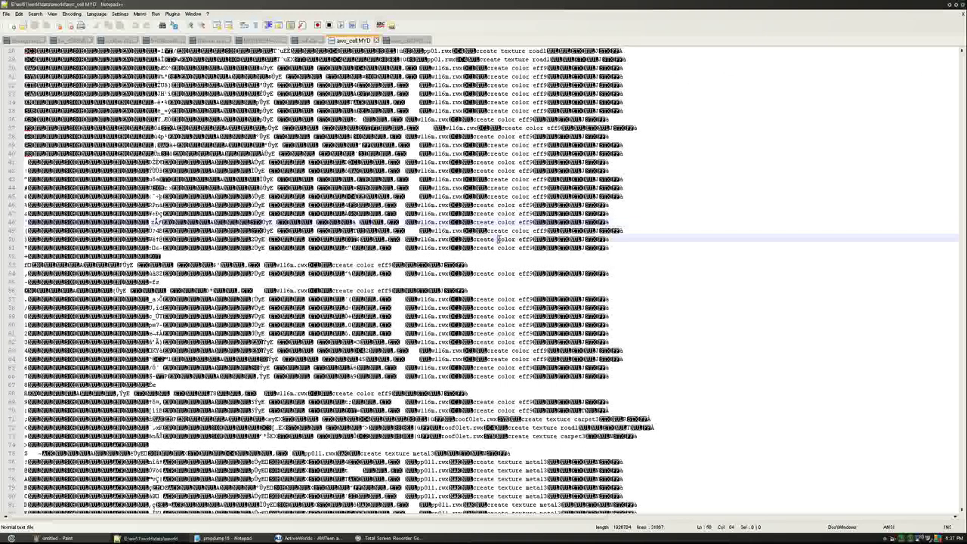
double_click(499, 248)
left_click(531, 247)
double_click(528, 247)
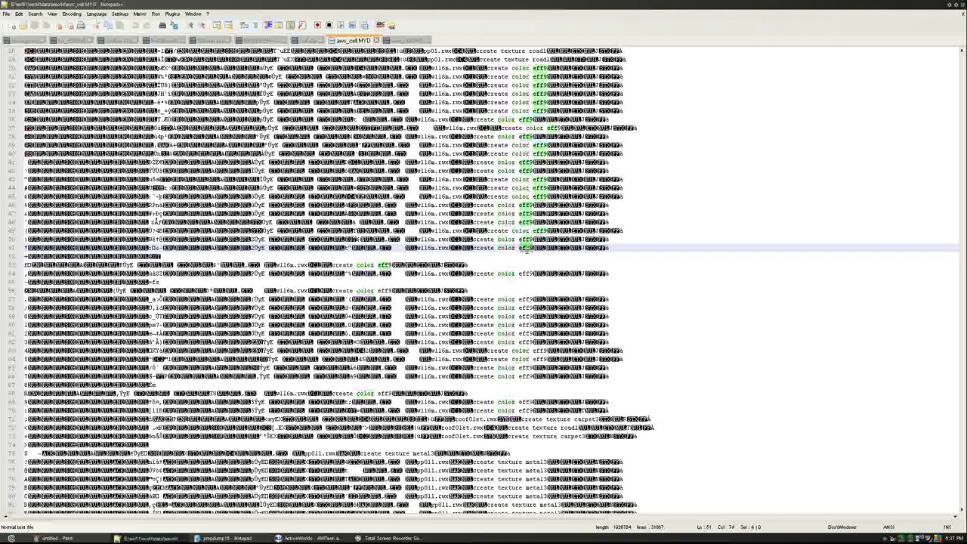
left_click(527, 273)
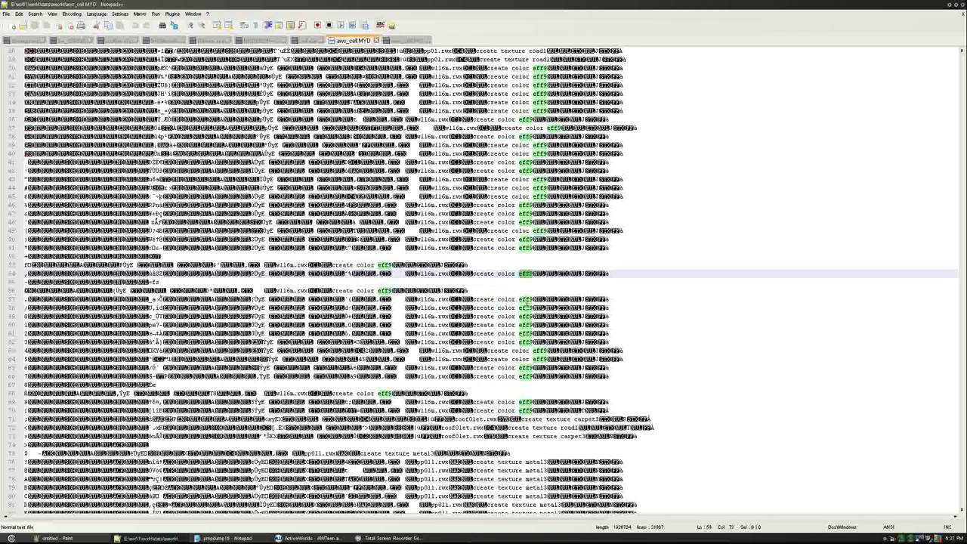
Examine the action text of further records, highlighting eff9 in several wl16m.rwx lines and checking the carpet3 lines.
left_click(528, 308)
left_click(526, 343)
double_click(527, 343)
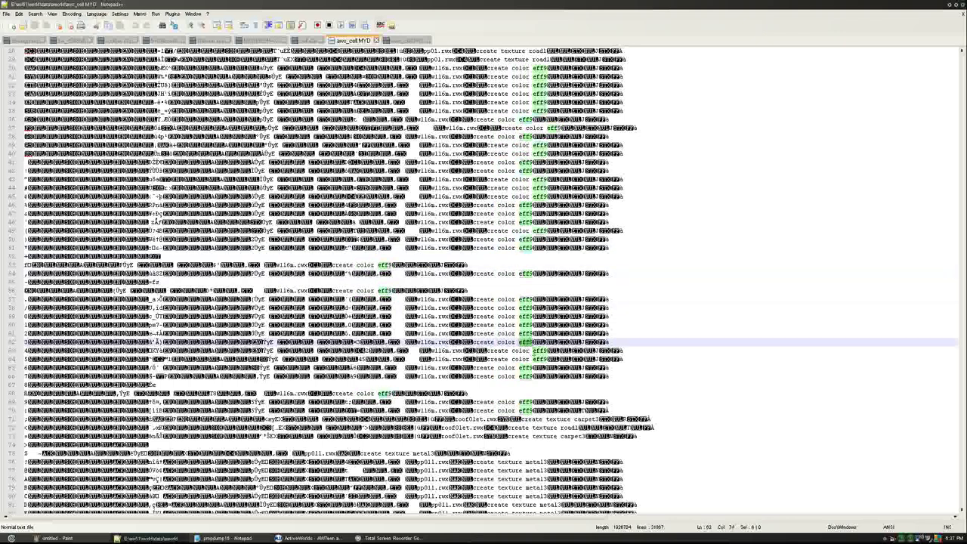
left_click(541, 359)
double_click(544, 359)
left_click(528, 368)
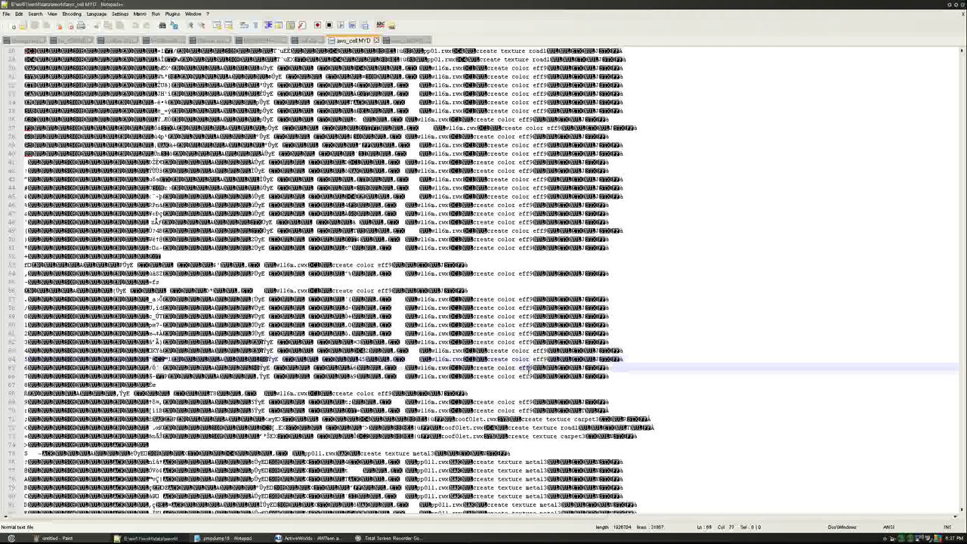
double_click(526, 402)
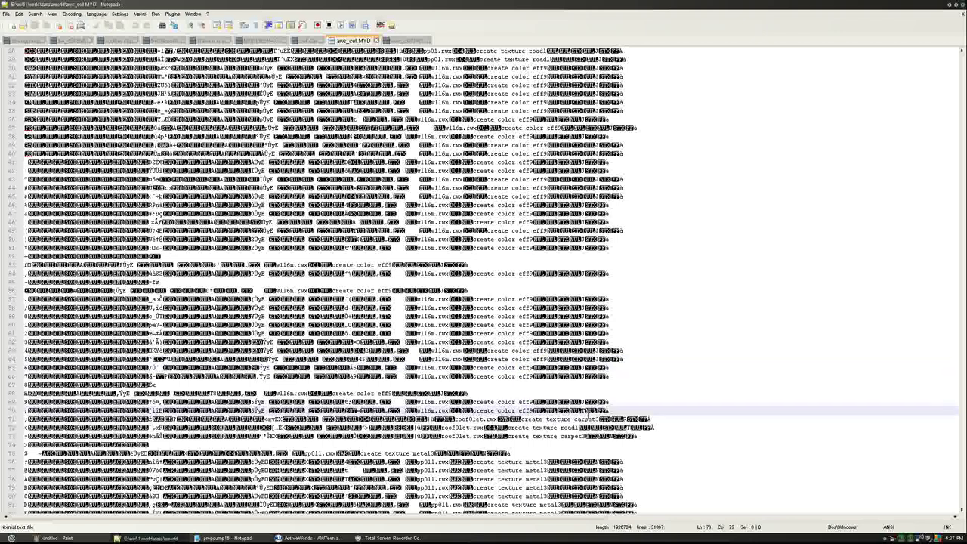
double_click(586, 419)
left_click(573, 434)
Examine the eff9 records past line 104, including the encoded data in line 108.
scroll(549, 446, "down", 14)
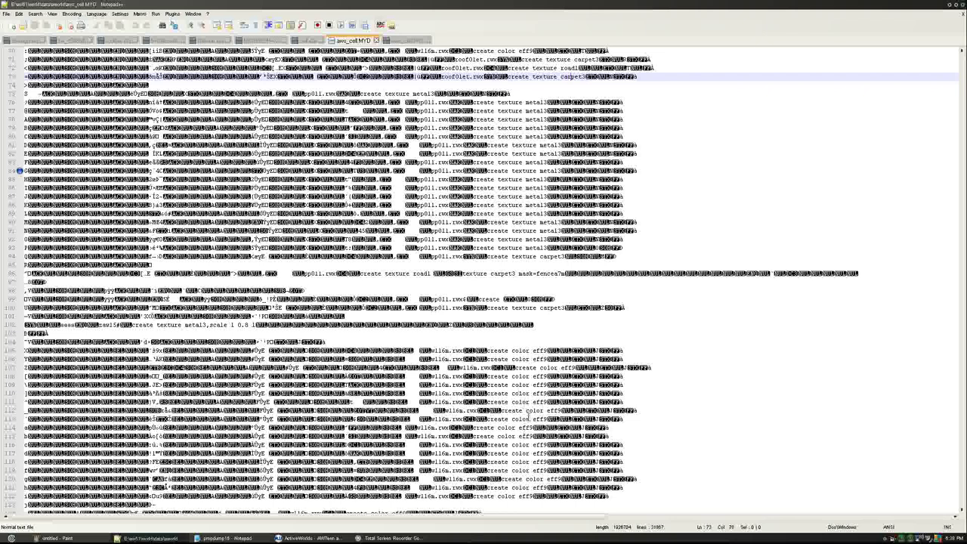
double_click(539, 418)
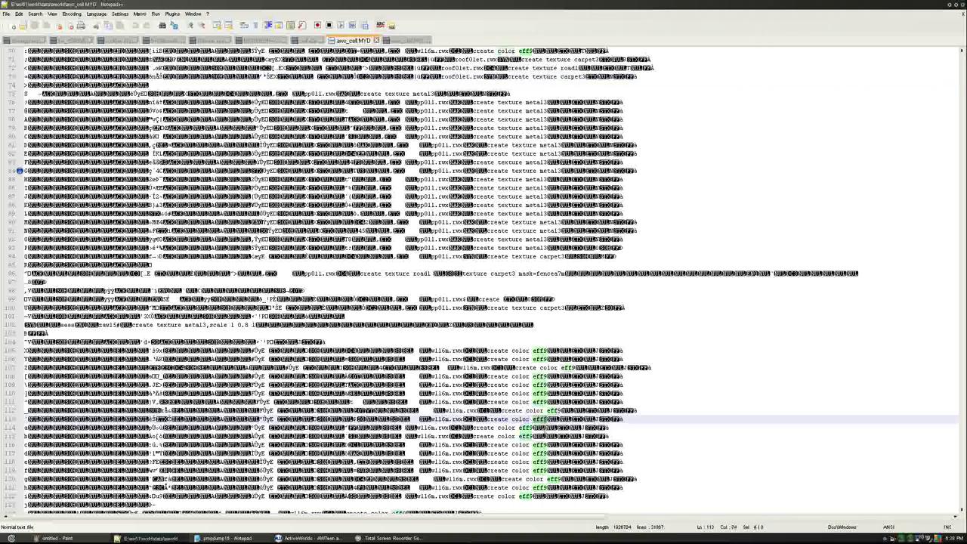
left_click(537, 402)
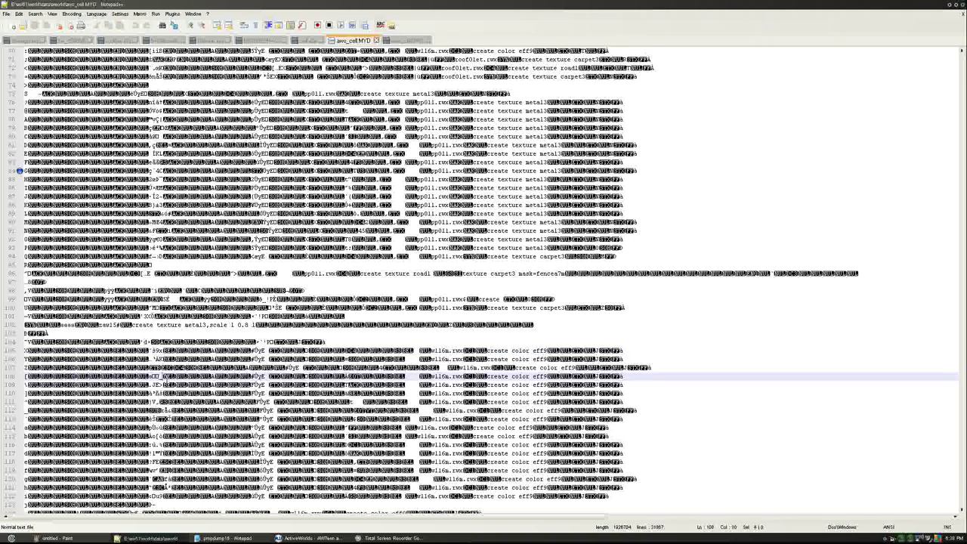
left_click(189, 376)
double_click(286, 377)
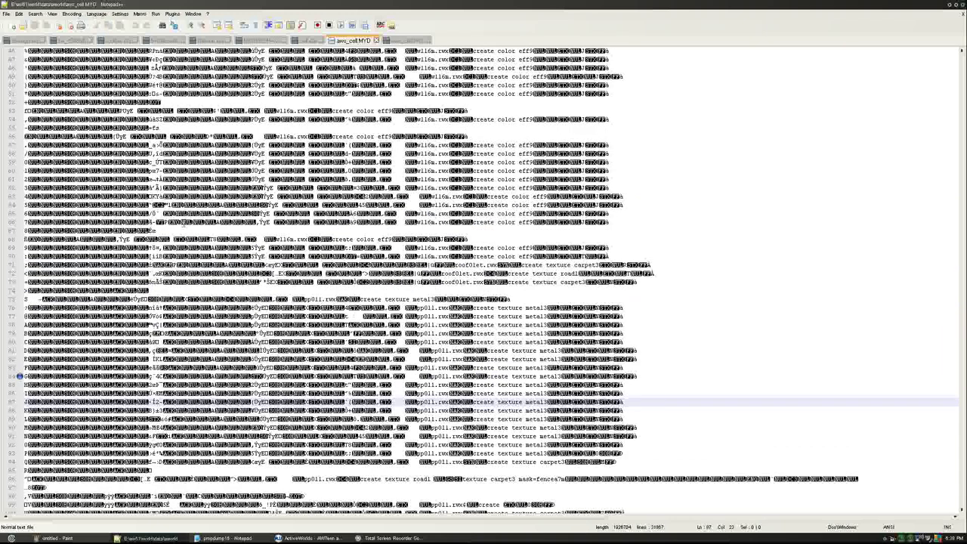
Highlight the block of records between about lines 63 and 94, clear the highlight and close the database file's window.
left_click_drag(166, 218, 869, 477)
left_click(654, 390)
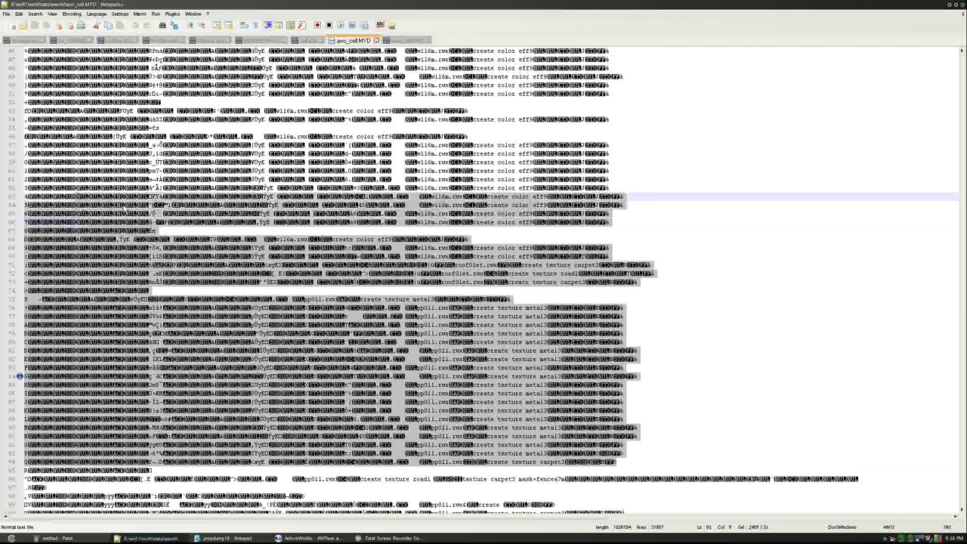
left_click(123, 206)
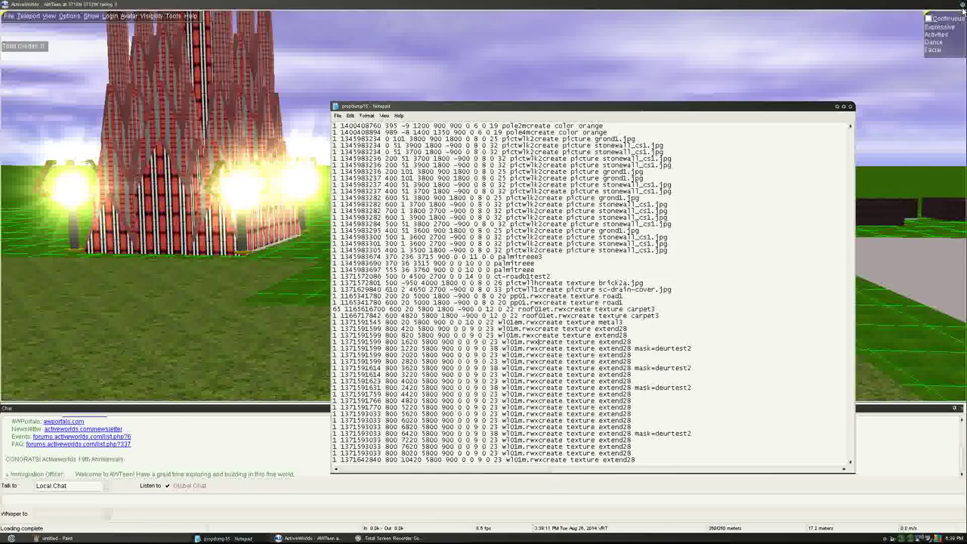
Return to ActiveWorlds and turn the avatar to face the red panel and the grey wall.
left_click(253, 286)
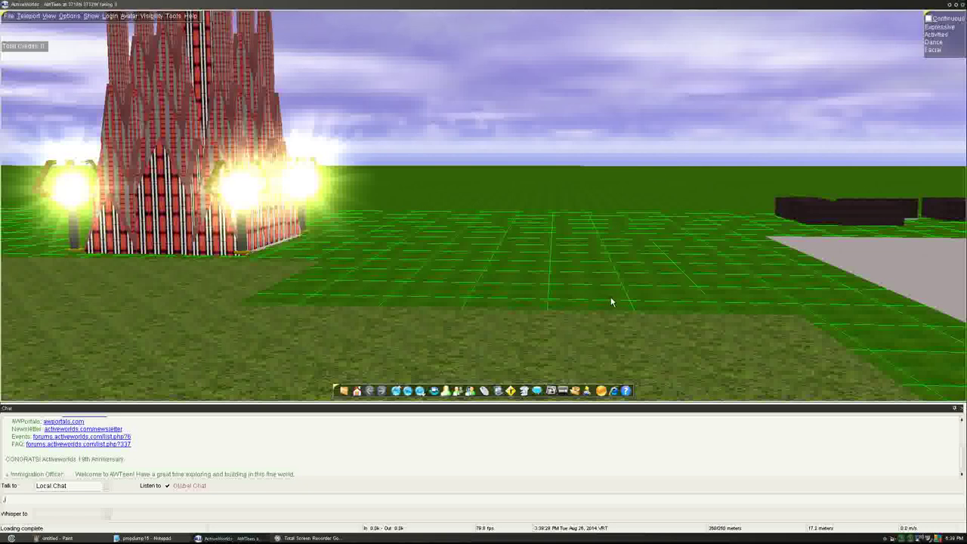
key("Left")
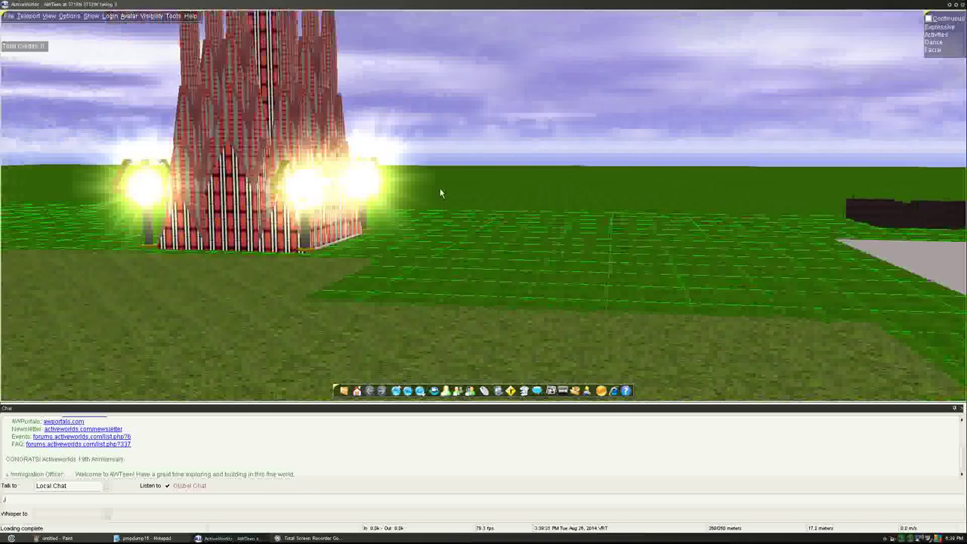
key("Right")
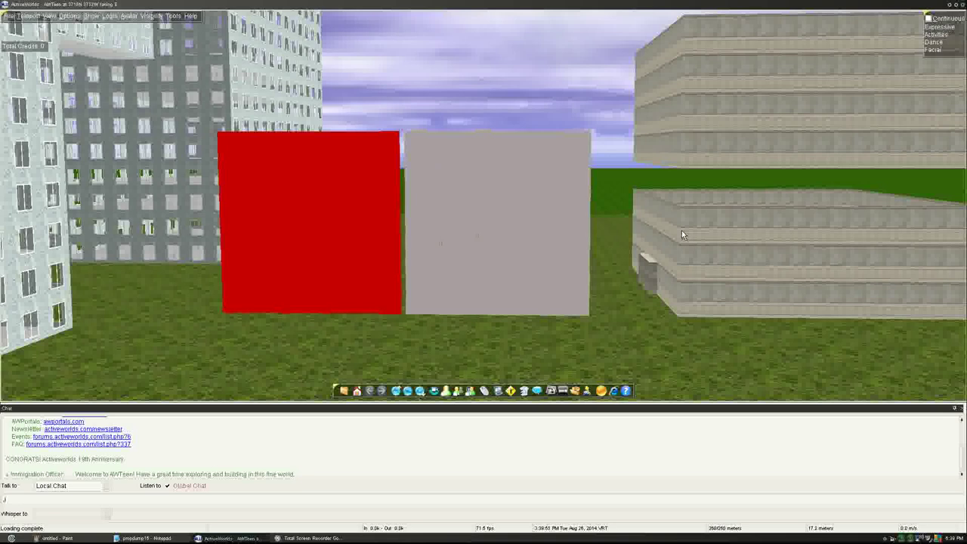
Select all 25 panels of the grey wall and delete them together, and delete the large red panel beside it.
right_click(425, 145)
right_click(425, 185, "ctrl")
right_click(442, 233, "ctrl")
right_click(439, 272, "ctrl")
right_click(426, 265, "ctrl")
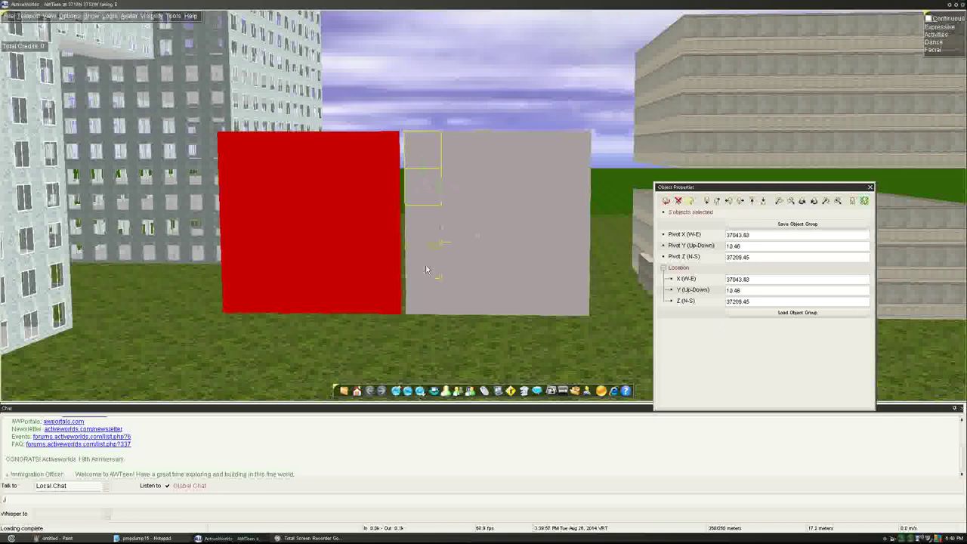
right_click(426, 295, "ctrl")
right_click(459, 294, "ctrl")
right_click(459, 262, "ctrl")
right_click(494, 288, "ctrl")
right_click(458, 190, "ctrl")
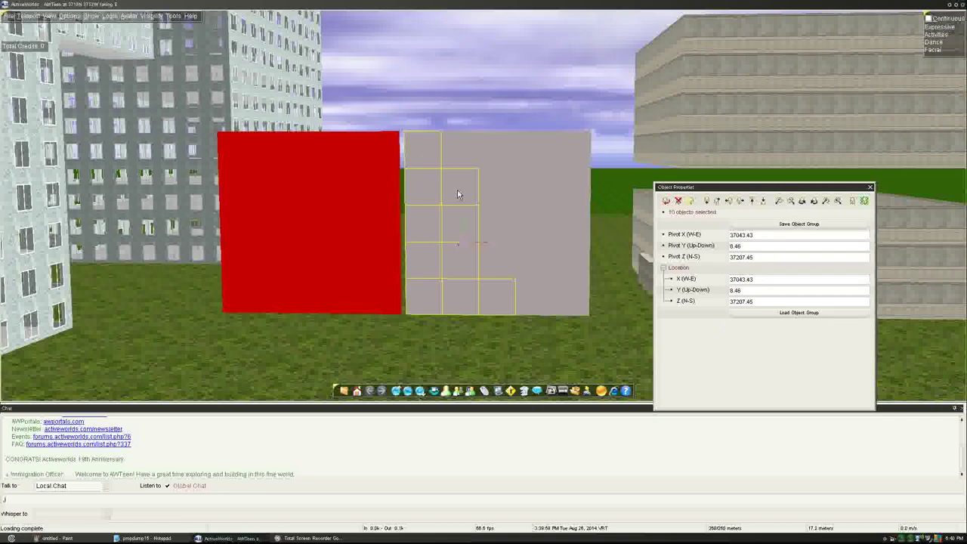
right_click(462, 151, "ctrl")
right_click(485, 152, "ctrl")
right_click(496, 181, "ctrl")
right_click(498, 221, "ctrl")
right_click(501, 261, "ctrl")
right_click(534, 288, "ctrl")
right_click(535, 268, "ctrl")
right_click(532, 224, "ctrl")
right_click(529, 185, "ctrl")
right_click(529, 149, "ctrl")
right_click(572, 152, "ctrl")
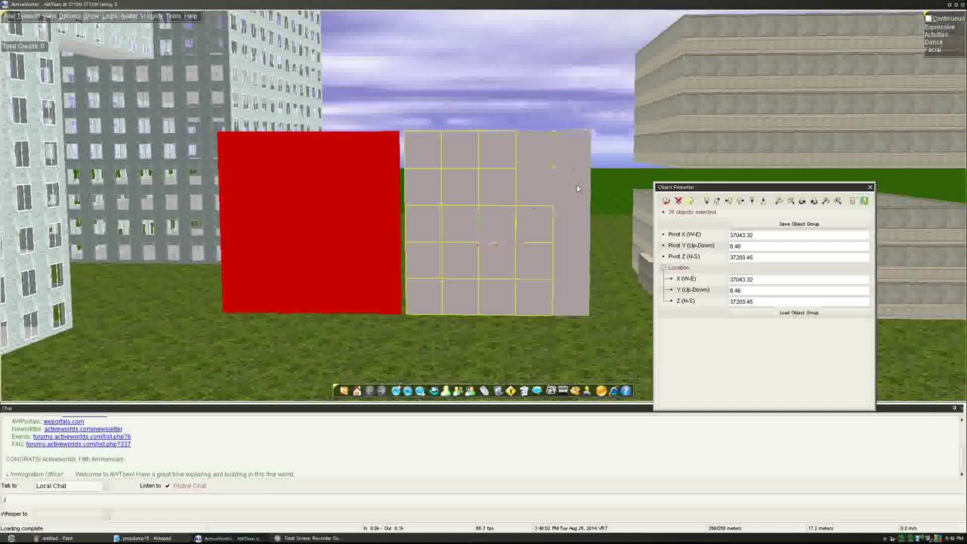
right_click(577, 184, "ctrl")
right_click(576, 229, "ctrl")
right_click(577, 264, "ctrl")
right_click(577, 300, "ctrl")
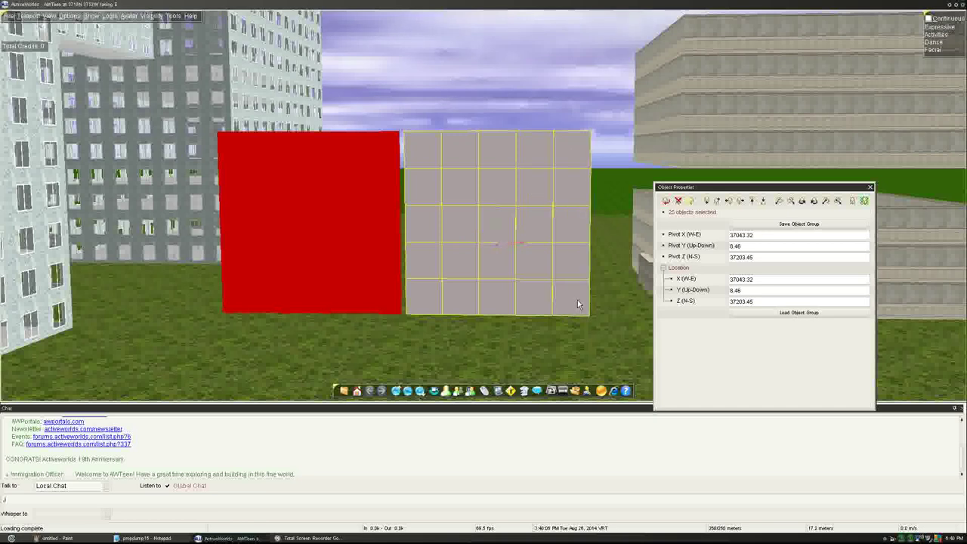
key("Delete")
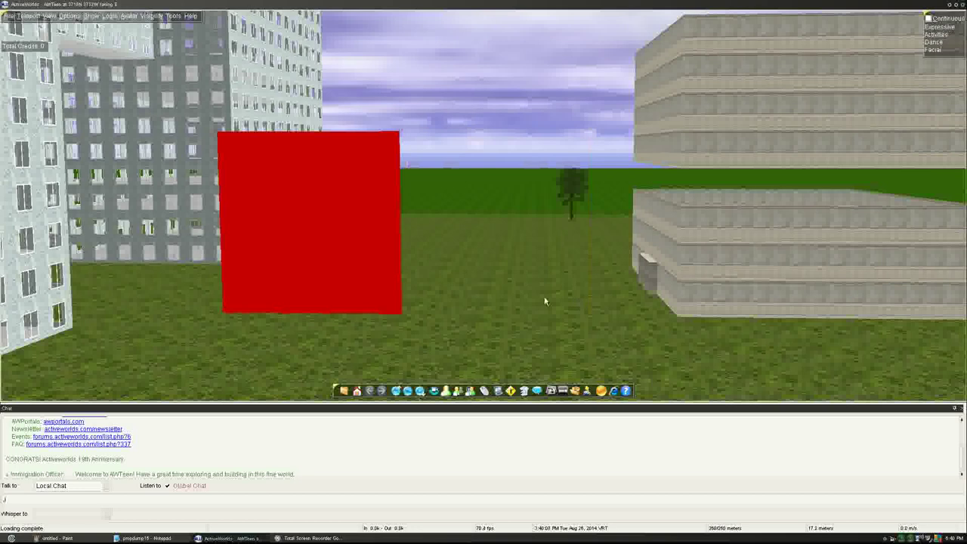
left_click(349, 270)
key("Delete")
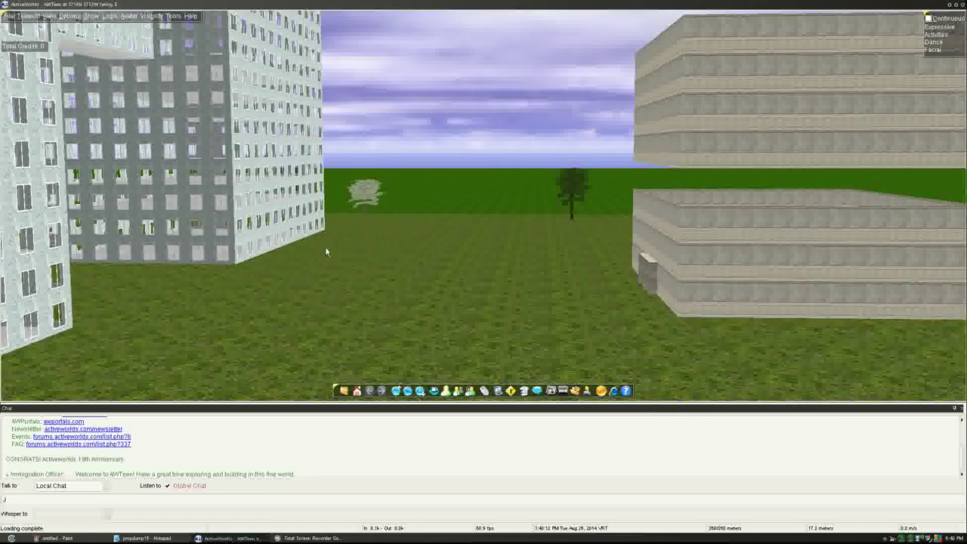
Look around the cleared site from above, turning between the stone buildings and the red tower with lamps.
key("Right")
key("Left")
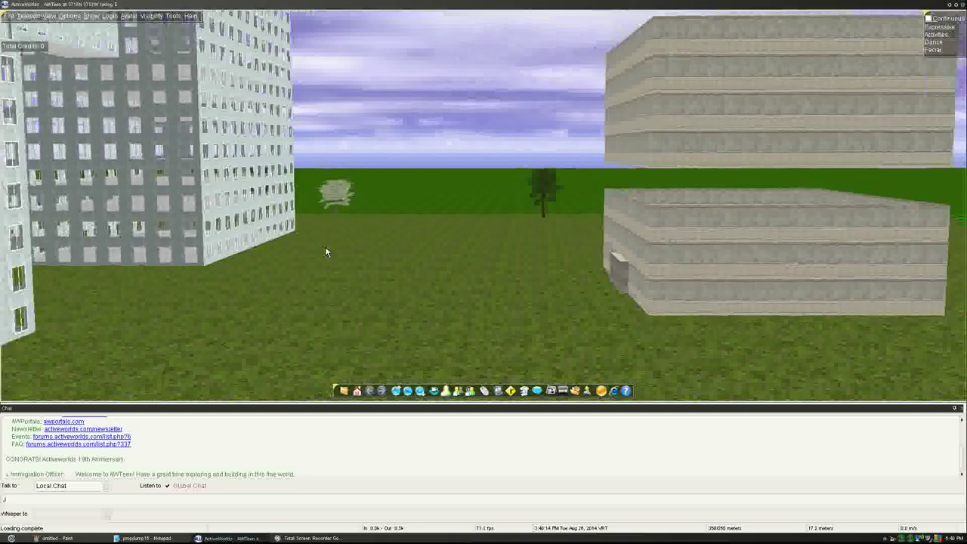
key("Right")
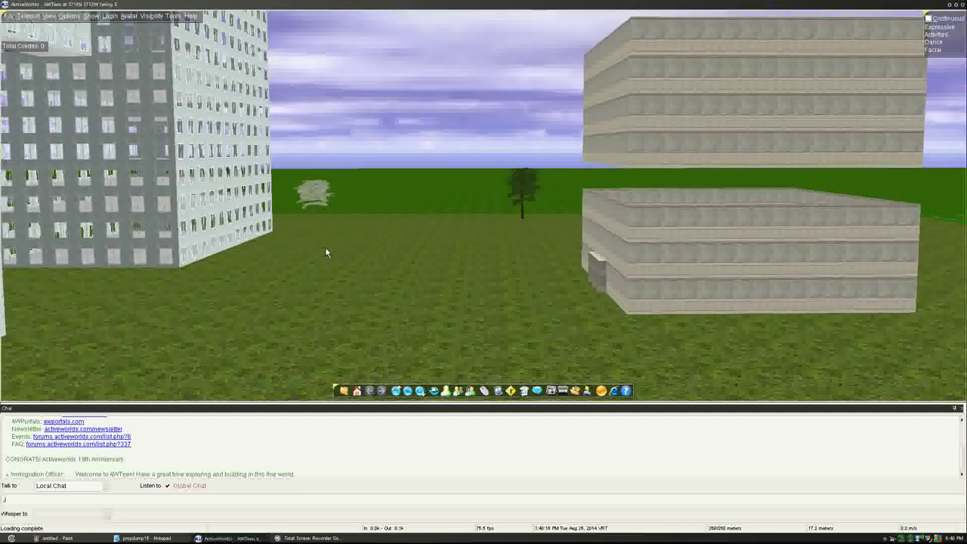
key("Right")
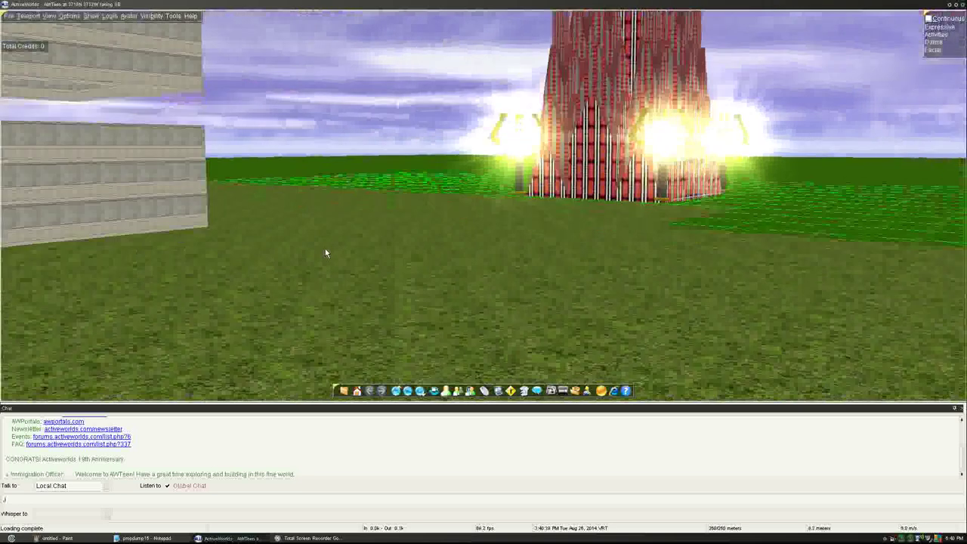
key("Left")
key("Left")
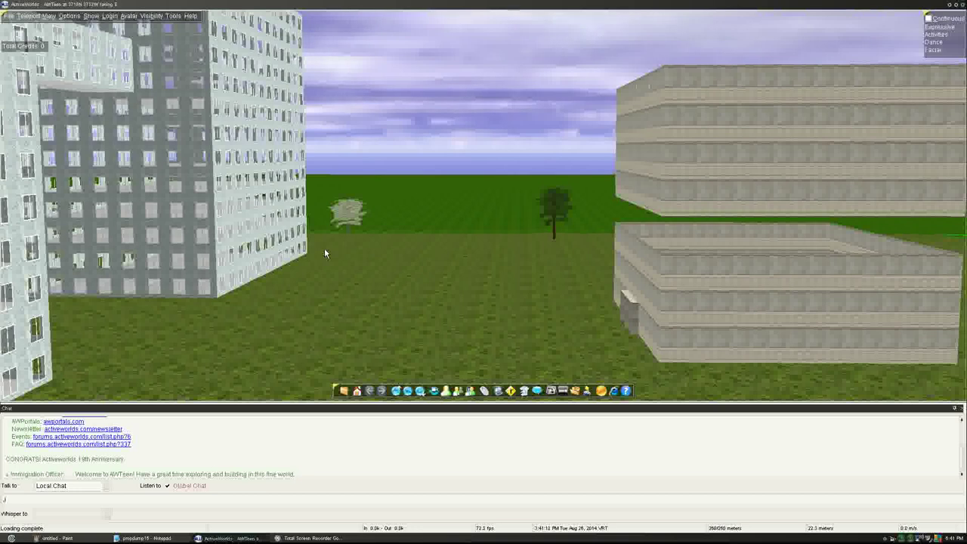
key("Right")
key("Right")
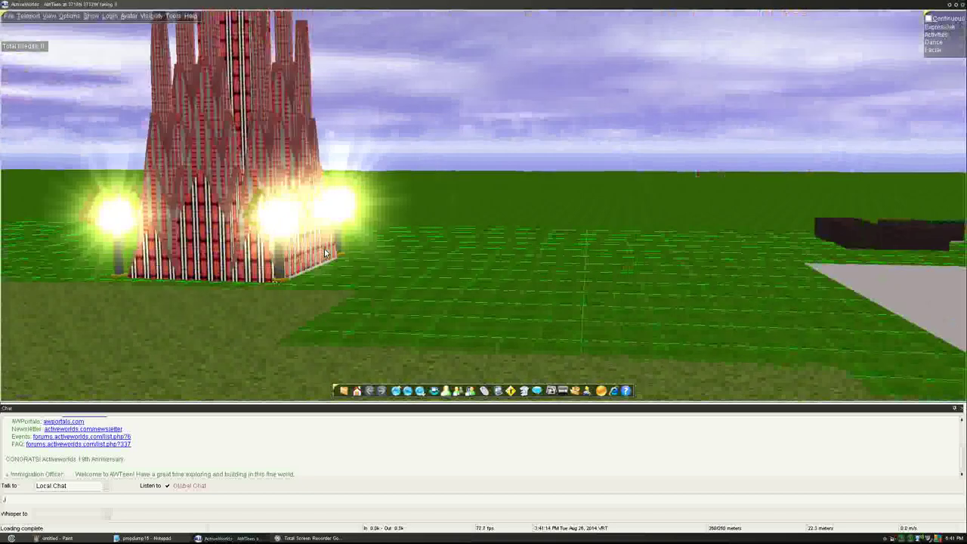
key("Down")
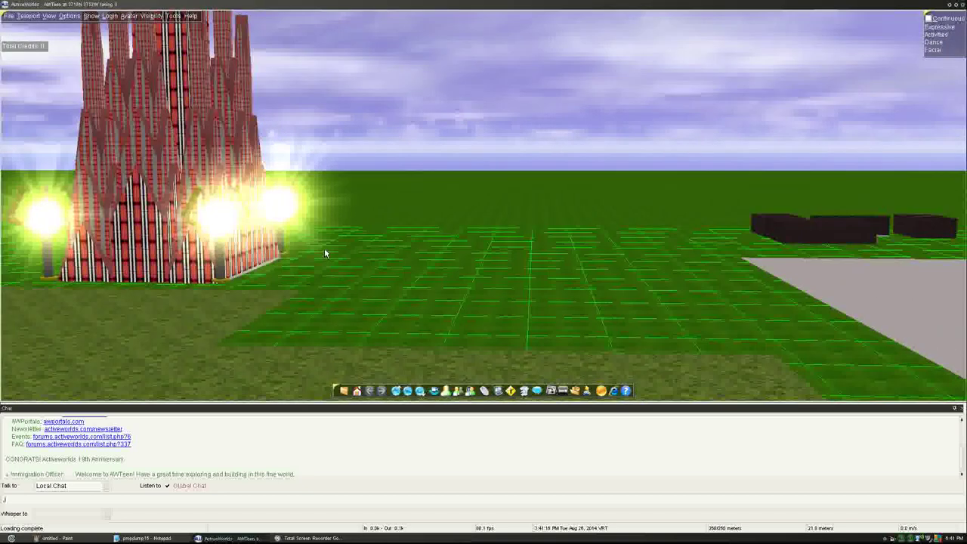
Lower the avatar to ground level and examine the two-part building, the trees and the horizon from there.
key("minus")
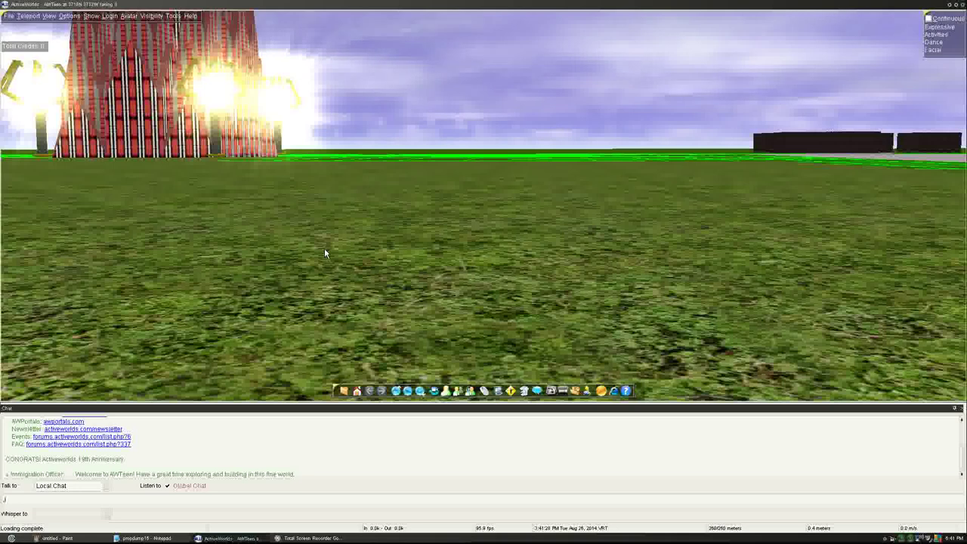
key("Left")
key("Right")
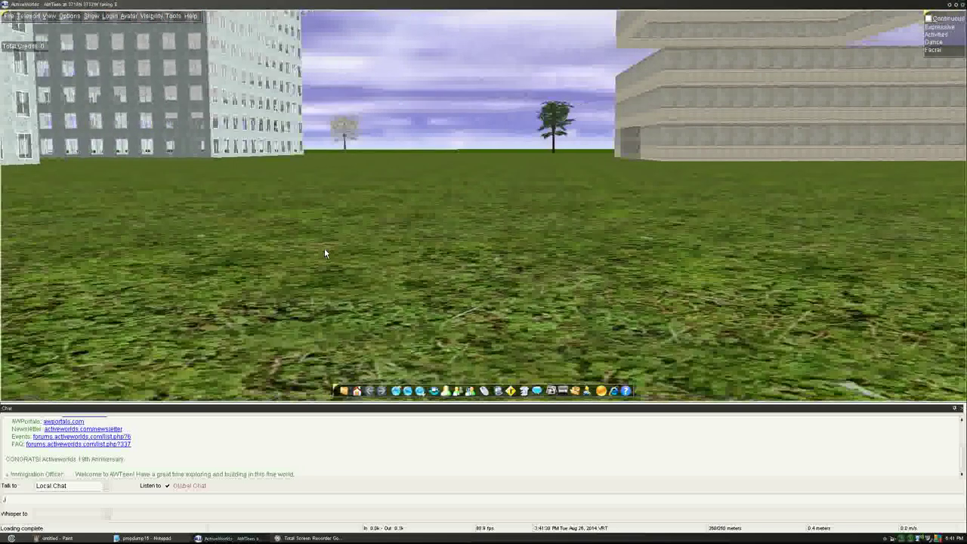
key("Page_Up")
key("Page_Up")
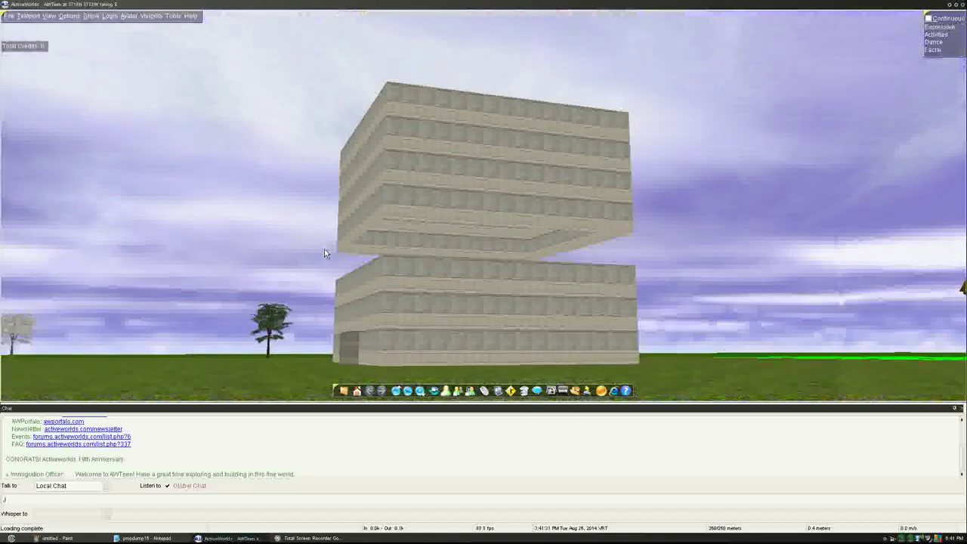
key("Left")
key("Page_Down")
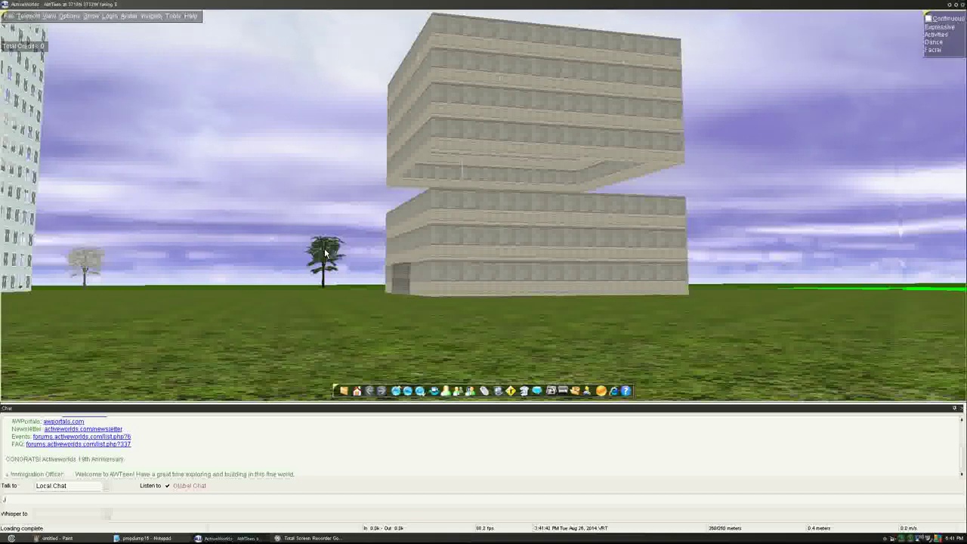
key("Left")
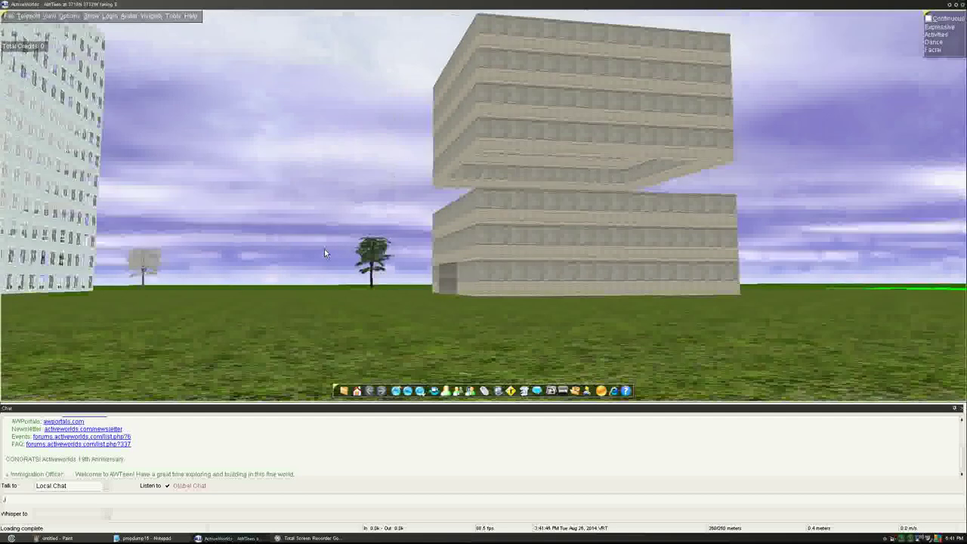
key("Page_Down")
key("Left")
key("Page_Down")
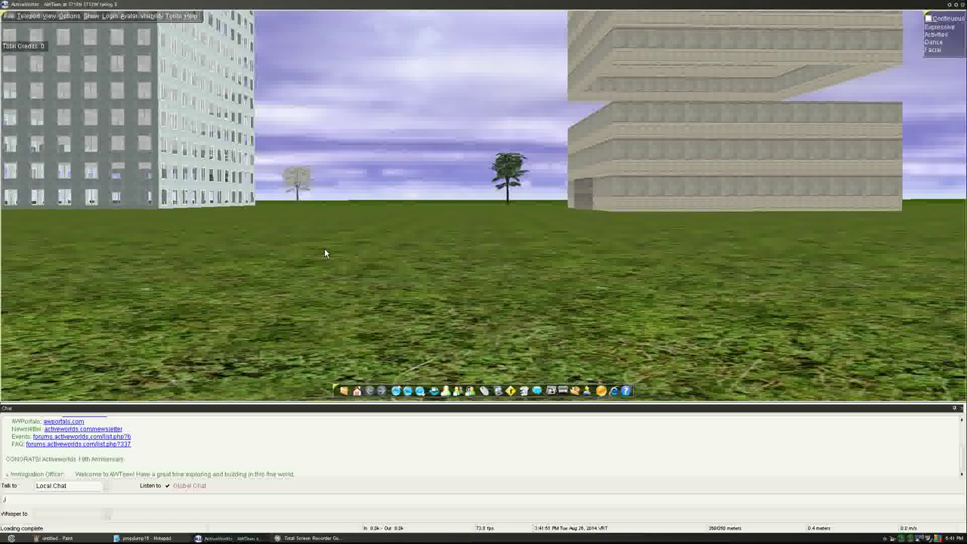
key("Page_Down")
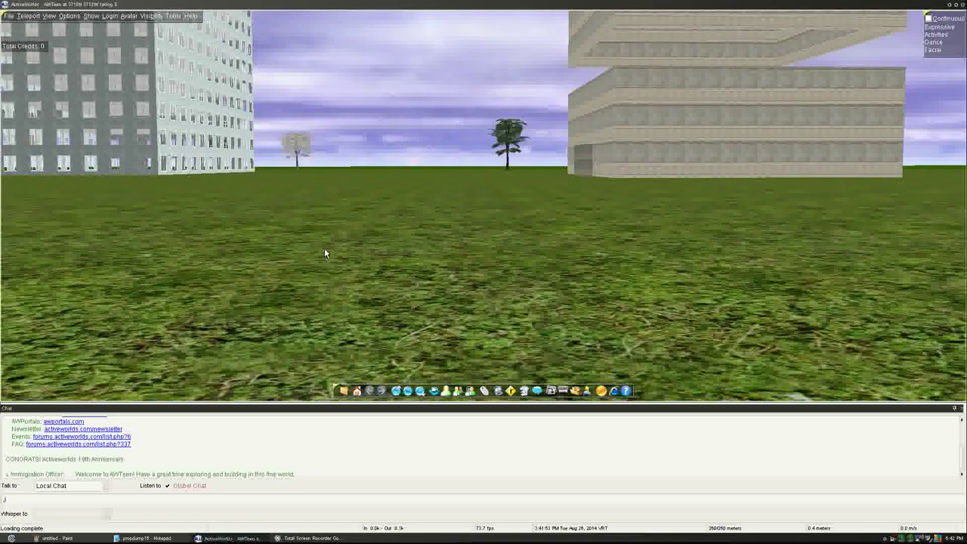
key("Left")
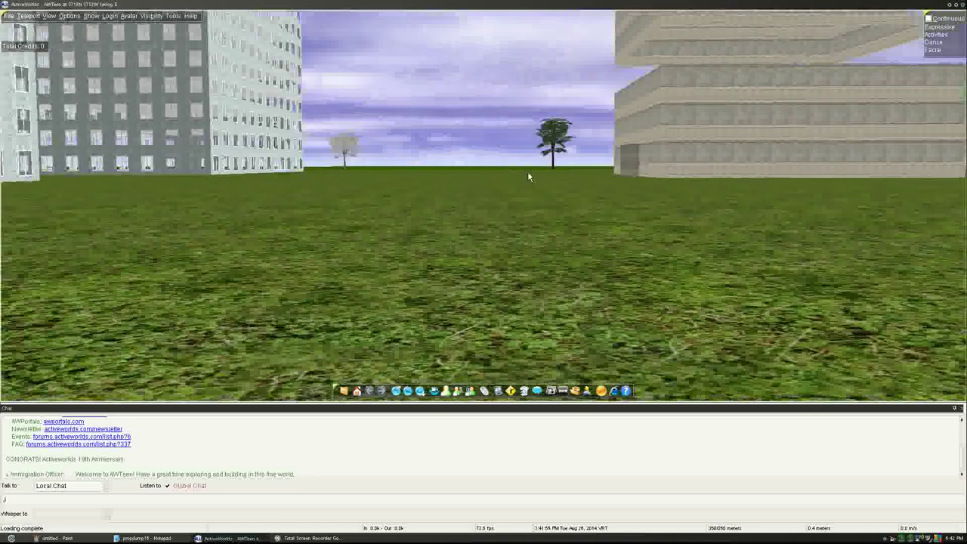
key("Right")
key("Right")
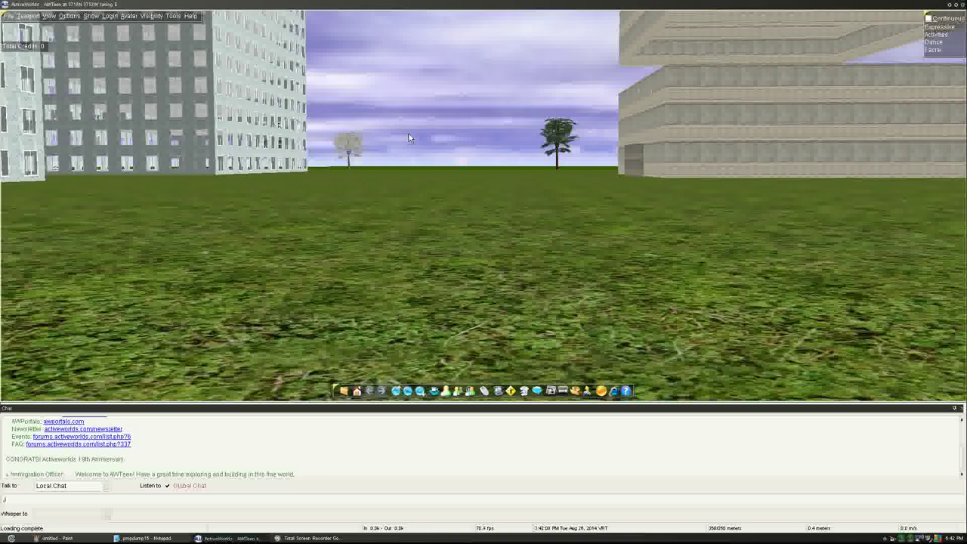
Look through the available visibility distances up to 500 meters and close the list without choosing one.
left_click(150, 16)
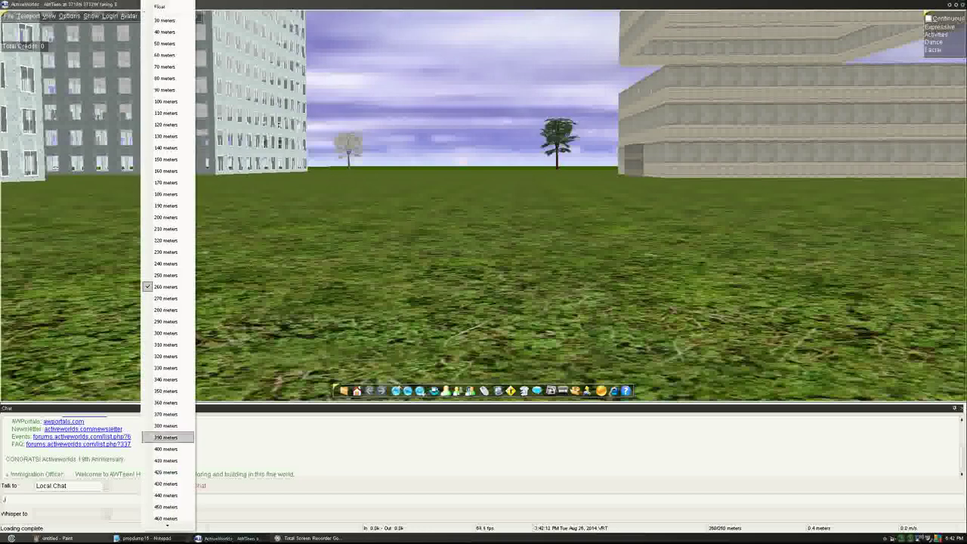
mouse_move(168, 524)
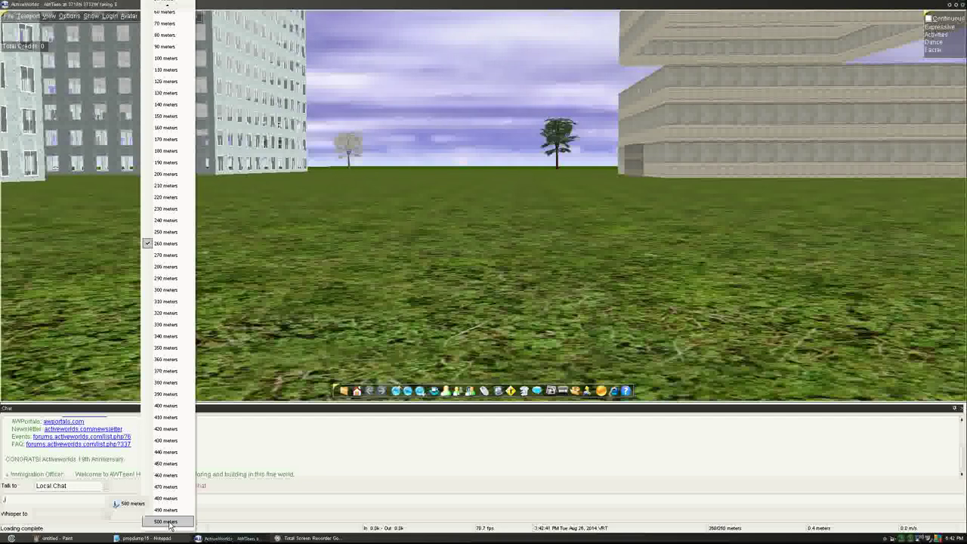
left_click(498, 216)
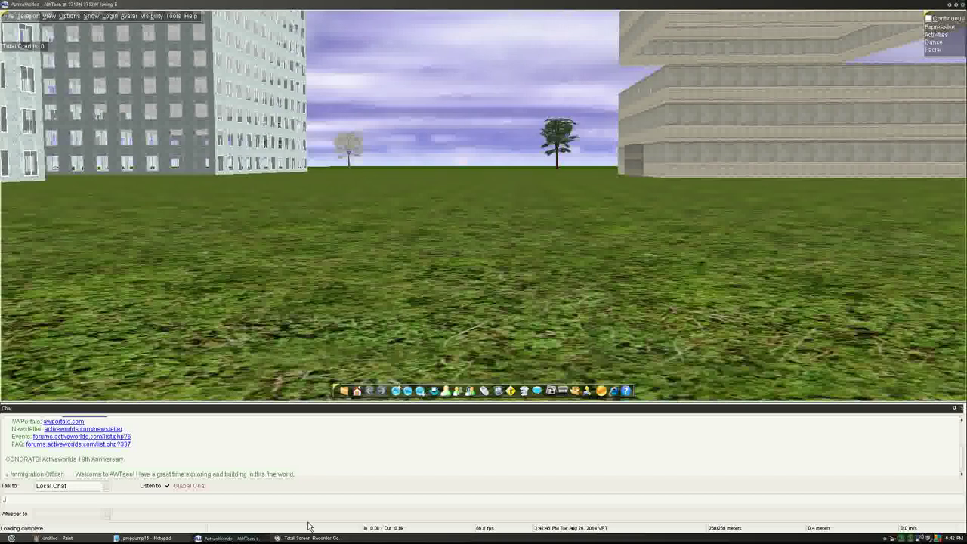
key("Left")
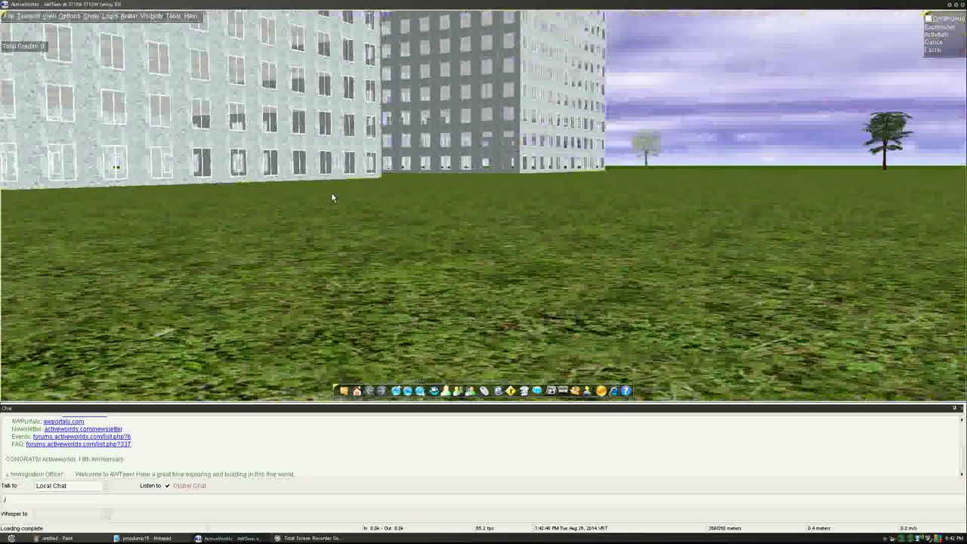
key("Left")
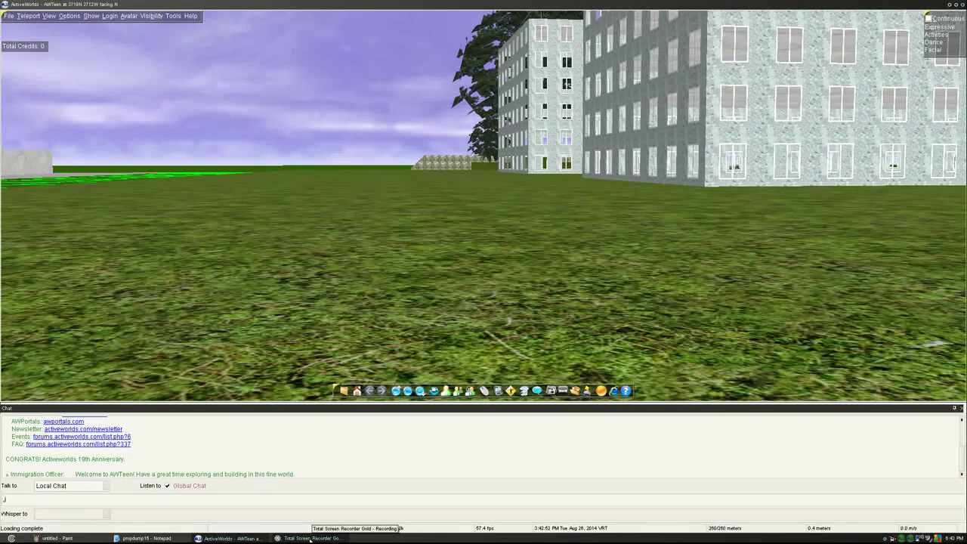
left_click(335, 535)
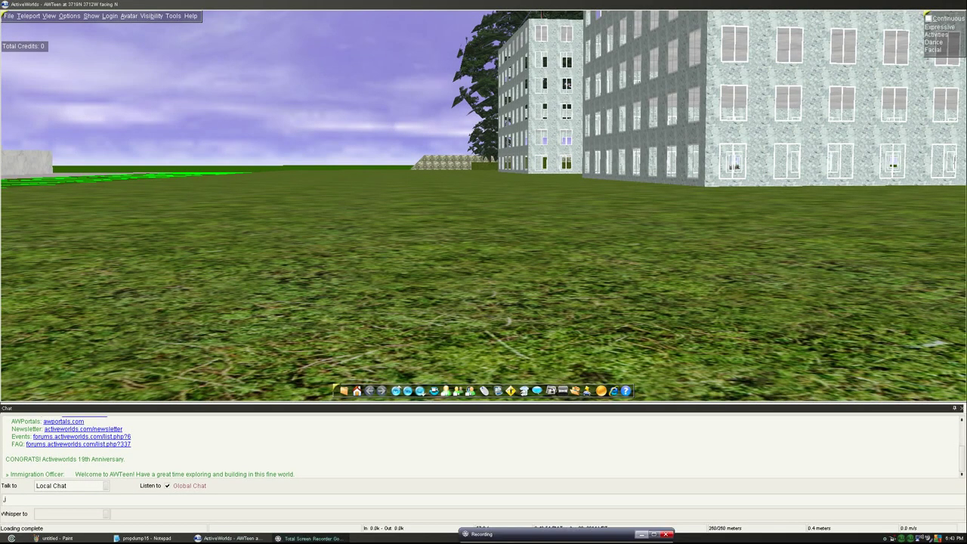